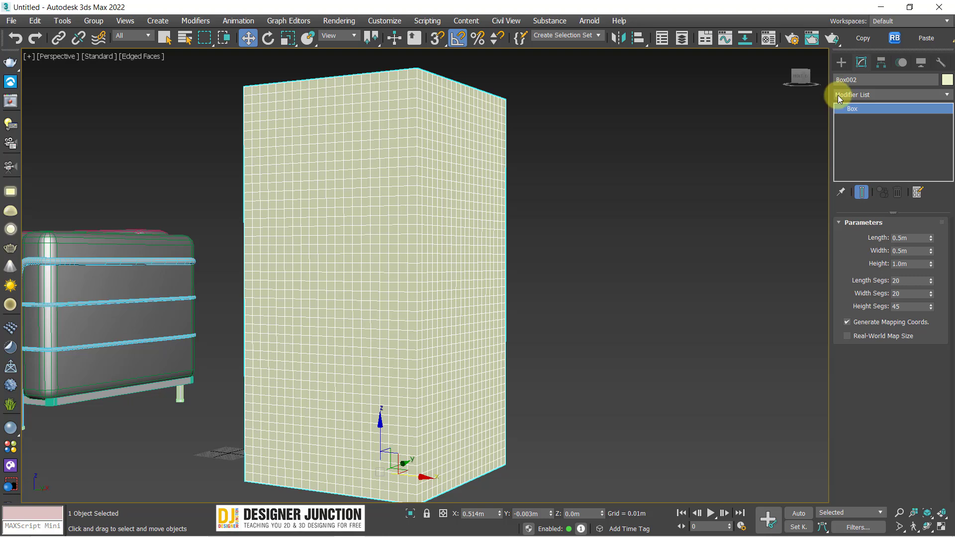
Step: Add a Taper modifier to the selected box
{"action": "left_click", "coordinate": [837, 94]}
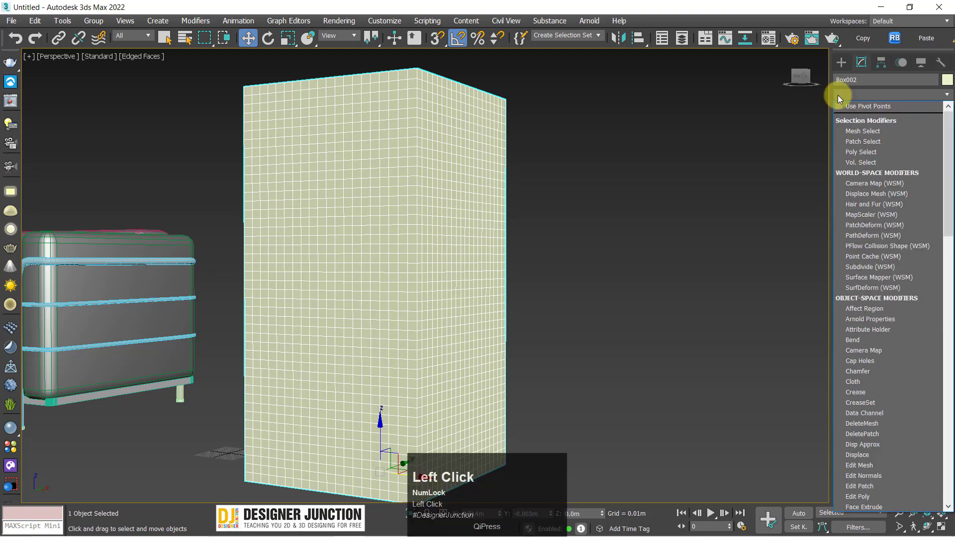
{"action": "left_click_drag", "start_coordinate": [948, 248], "coordinate": [949, 454]}
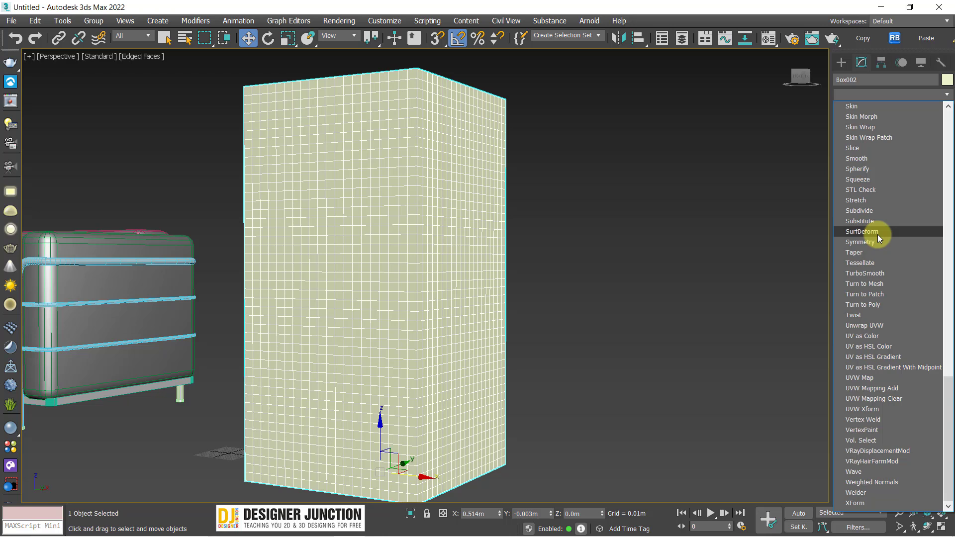
{"action": "left_click", "coordinate": [852, 253]}
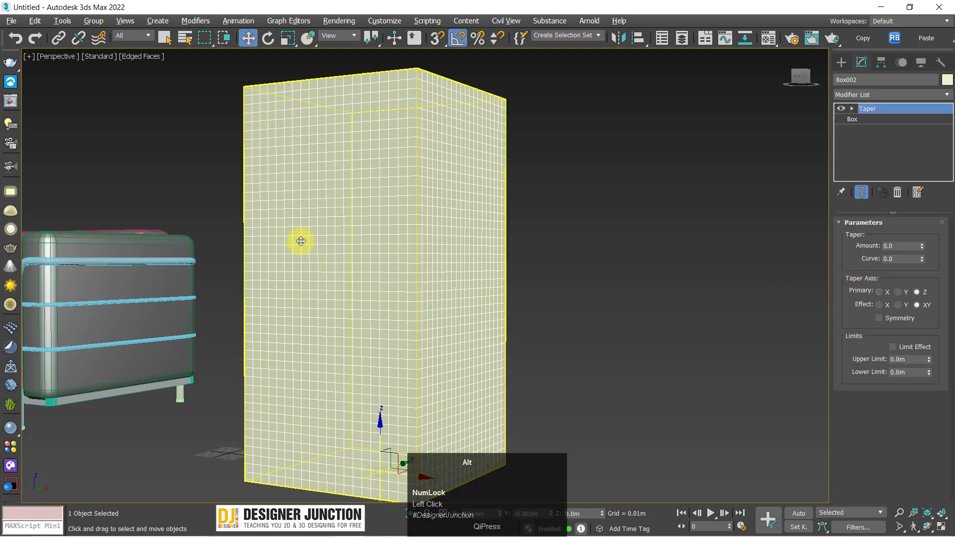
Step: Turn off the edged faces display in the Perspective viewport so the box shows plain default shading
{"action": "middle_click_drag", "start_coordinate": [300, 240], "coordinate": [442, 236], "text": "alt"}
{"action": "key", "text": "F5"}
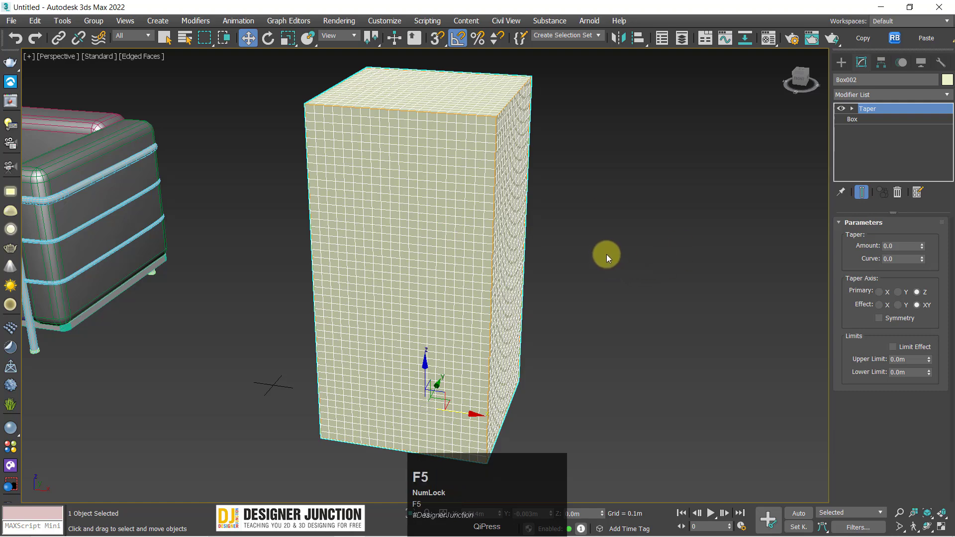
{"action": "middle_click_drag", "start_coordinate": [404, 289], "coordinate": [415, 273]}
{"action": "key", "text": "F4"}
{"action": "key", "text": "F4"}
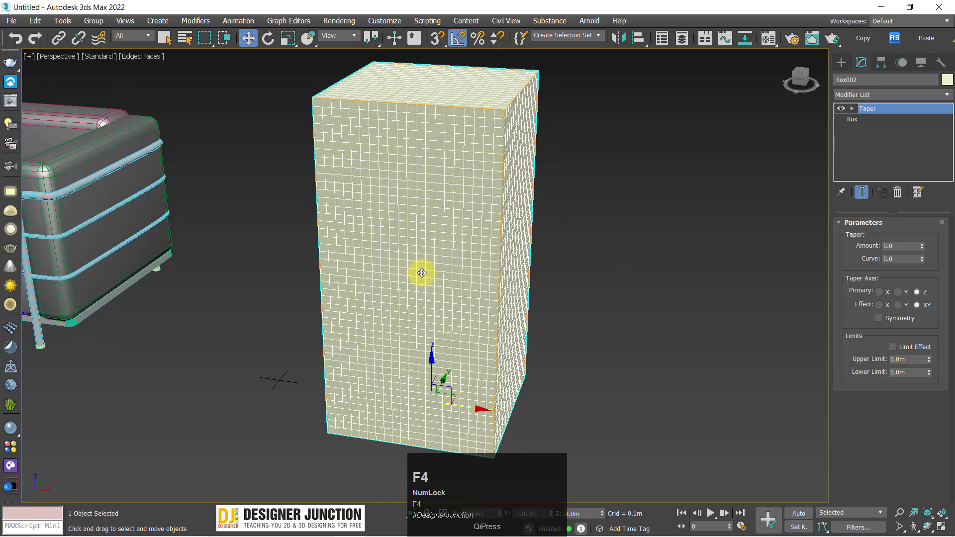
{"action": "key", "text": "F4"}
{"action": "mouse_move", "coordinate": [526, 301]}
{"action": "middle_mouse_down", "text": "alt"}
{"action": "mouse_move", "coordinate": [487, 318]}
{"action": "mouse_move", "coordinate": [443, 305]}
{"action": "mouse_move", "coordinate": [461, 306]}
{"action": "middle_mouse_up", "text": "alt"}
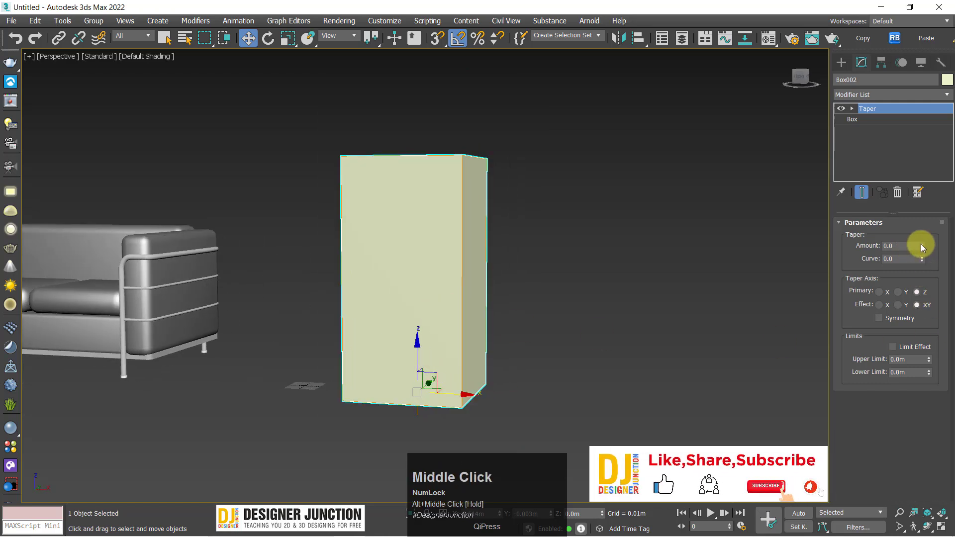
Step: Set the box's Taper amount to 0.76 and its curve to -2.9
{"action": "left_click_drag", "start_coordinate": [921, 246], "coordinate": [913, 214]}
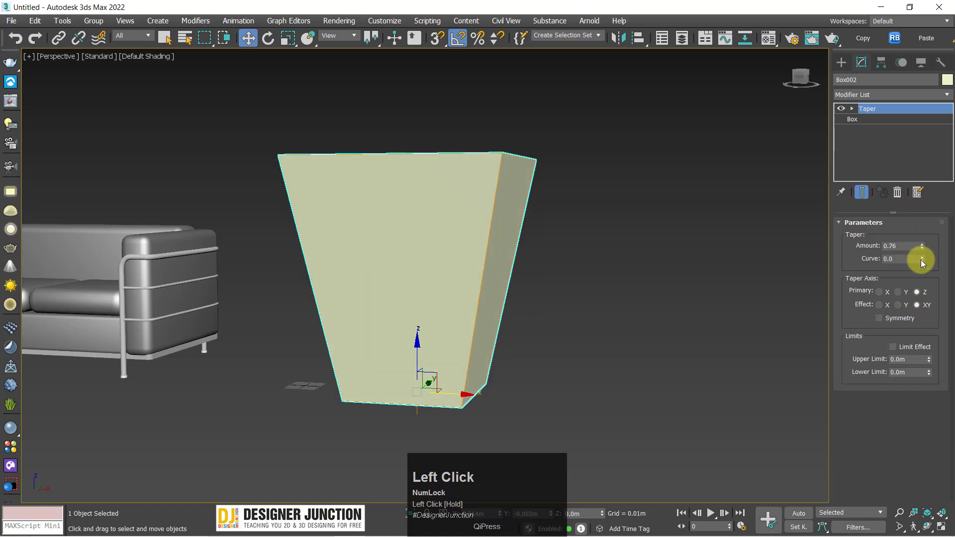
{"action": "left_click_drag", "start_coordinate": [921, 259], "coordinate": [914, 436]}
{"action": "middle_click_drag", "start_coordinate": [401, 279], "coordinate": [950, 295], "text": "alt"}
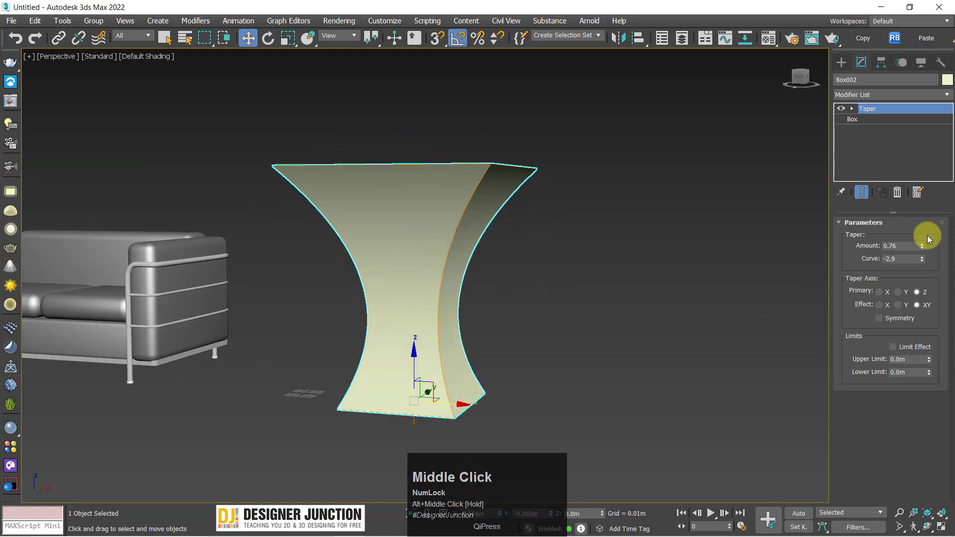
Step: Reset the Taper curve to 0
{"action": "left_click_drag", "start_coordinate": [921, 260], "coordinate": [947, 357]}
{"action": "right_click", "coordinate": [923, 257]}
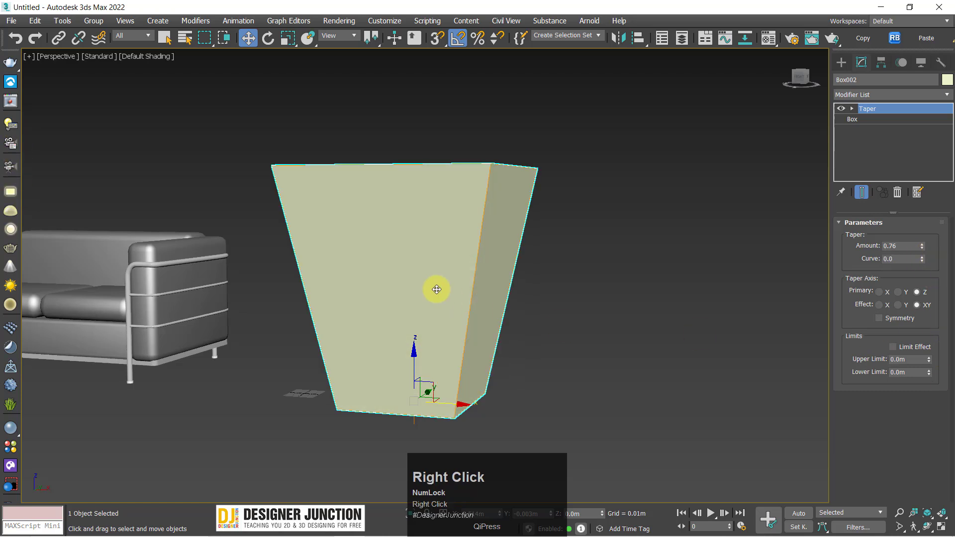
{"action": "middle_click_drag", "start_coordinate": [367, 233], "coordinate": [386, 228], "text": "alt"}
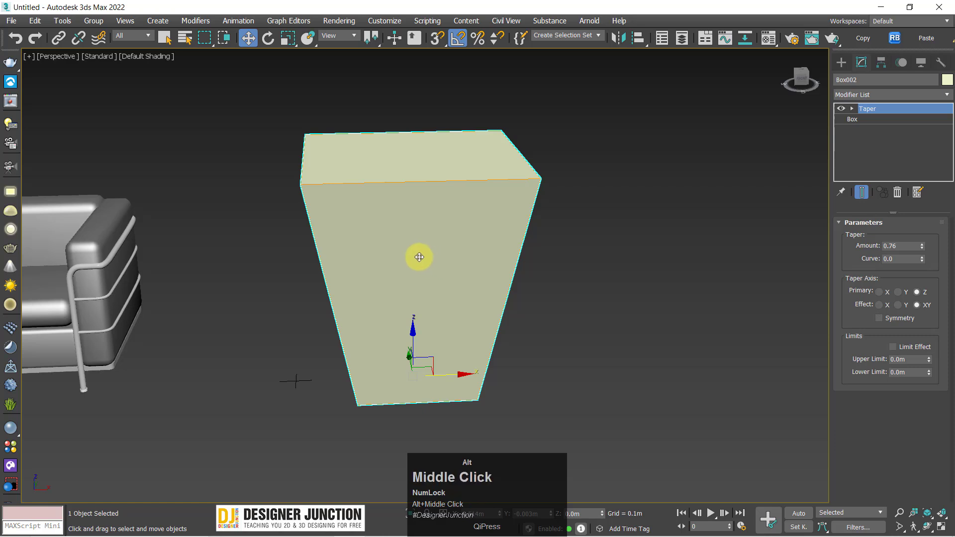
{"action": "middle_click_drag", "start_coordinate": [417, 255], "coordinate": [398, 243], "text": "alt"}
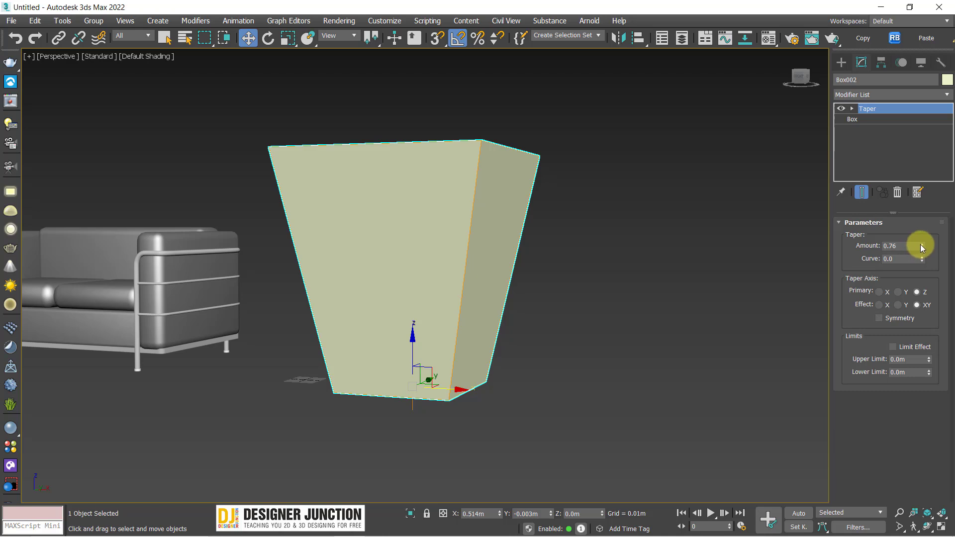
Step: Set the Taper amount to 0.89 and enable Limit Effect
{"action": "mouse_move", "coordinate": [921, 246]}
{"action": "left_mouse_down"}
{"action": "mouse_move", "coordinate": [934, 144]}
{"action": "mouse_move", "coordinate": [914, 362]}
{"action": "mouse_move", "coordinate": [934, 192]}
{"action": "mouse_move", "coordinate": [917, 277]}
{"action": "mouse_move", "coordinate": [917, 249]}
{"action": "left_mouse_up"}
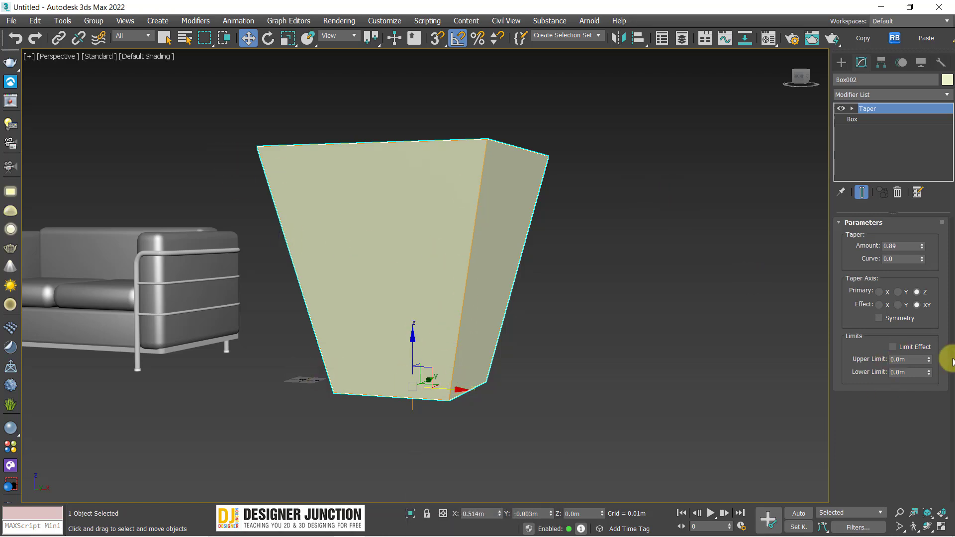
{"action": "left_click", "coordinate": [893, 347]}
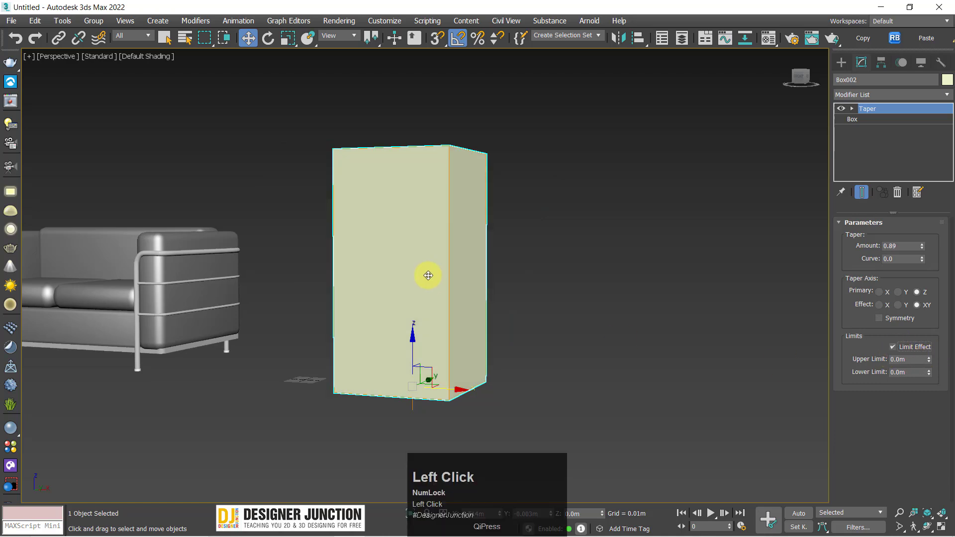
{"action": "middle_click_drag", "start_coordinate": [415, 224], "coordinate": [436, 237], "text": "alt"}
{"action": "scroll", "coordinate": [418, 247], "scroll_direction": "up", "scroll_amount": 3}
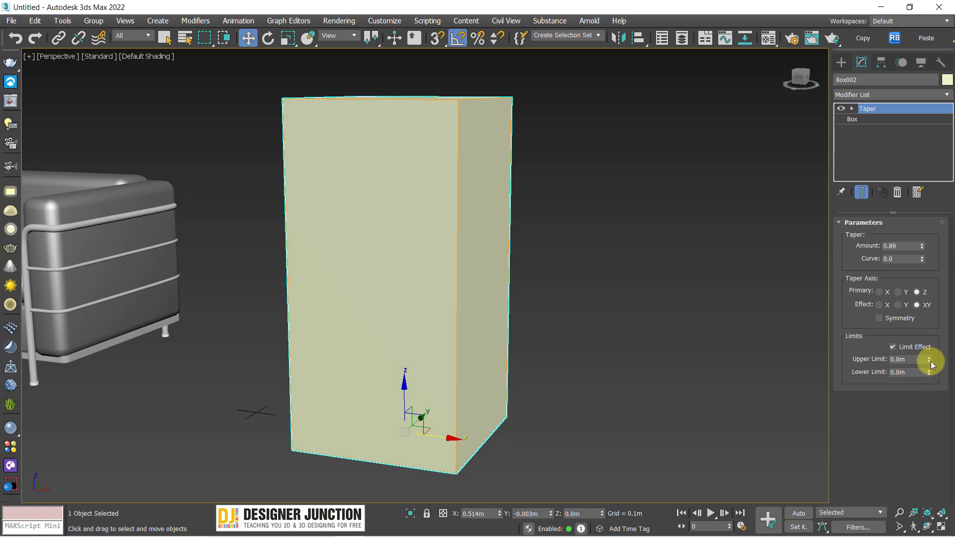
{"action": "left_click_drag", "start_coordinate": [930, 362], "coordinate": [930, 384]}
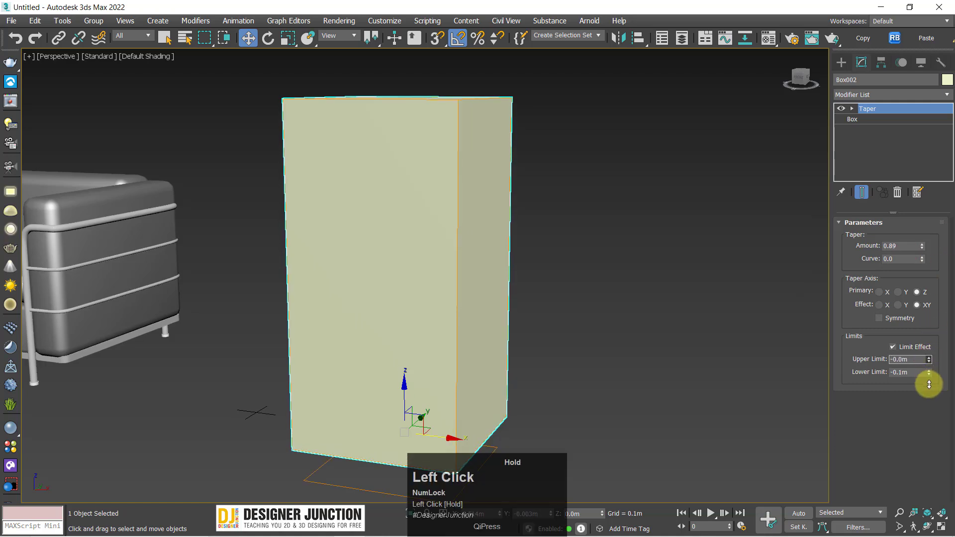
{"action": "middle_click_drag", "start_coordinate": [584, 279], "coordinate": [571, 284]}
{"action": "key", "text": "ctrl+z"}
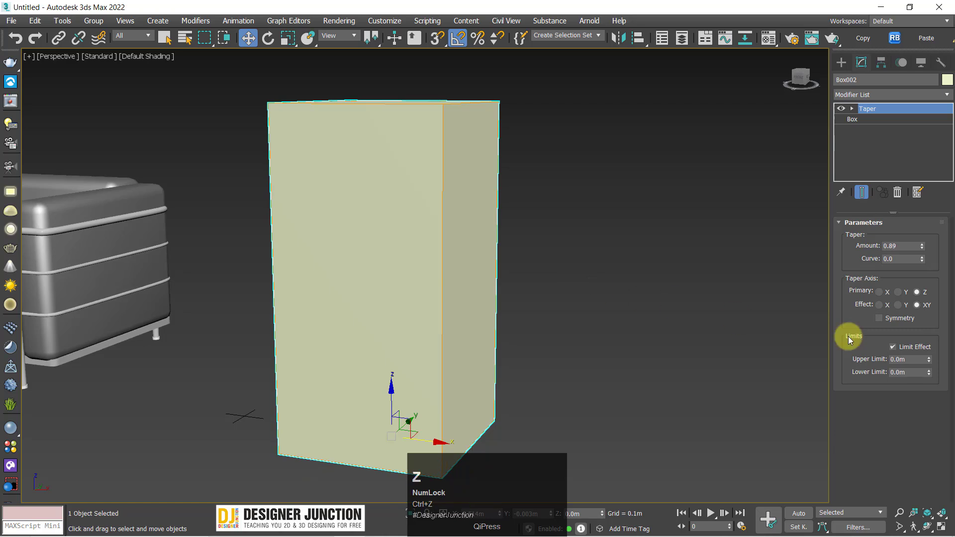
Step: Raise the Taper gizmo along the Z axis to about 0.319 m on the box
{"action": "left_click", "coordinate": [864, 109]}
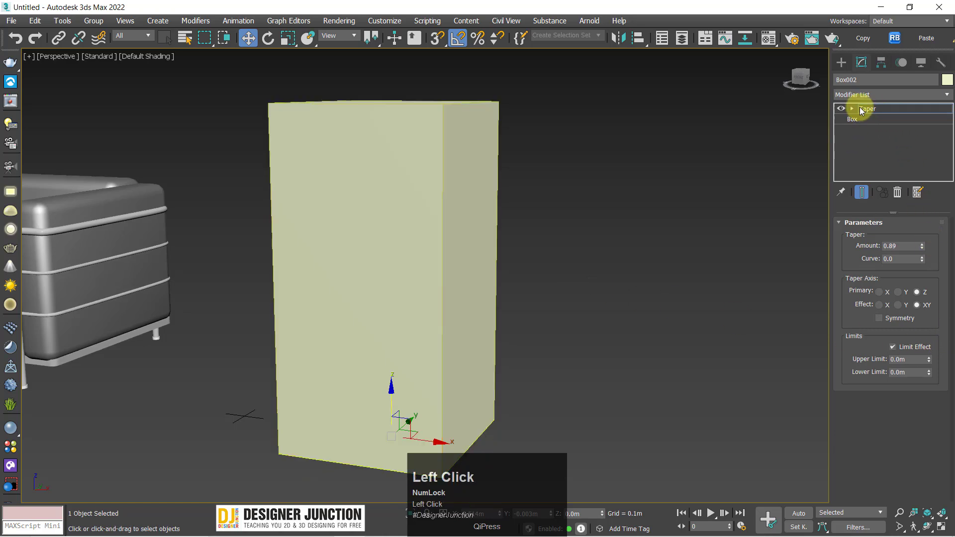
{"action": "left_click_drag", "start_coordinate": [393, 394], "coordinate": [449, 347]}
{"action": "left_click", "coordinate": [853, 109]}
{"action": "left_click", "coordinate": [873, 120]}
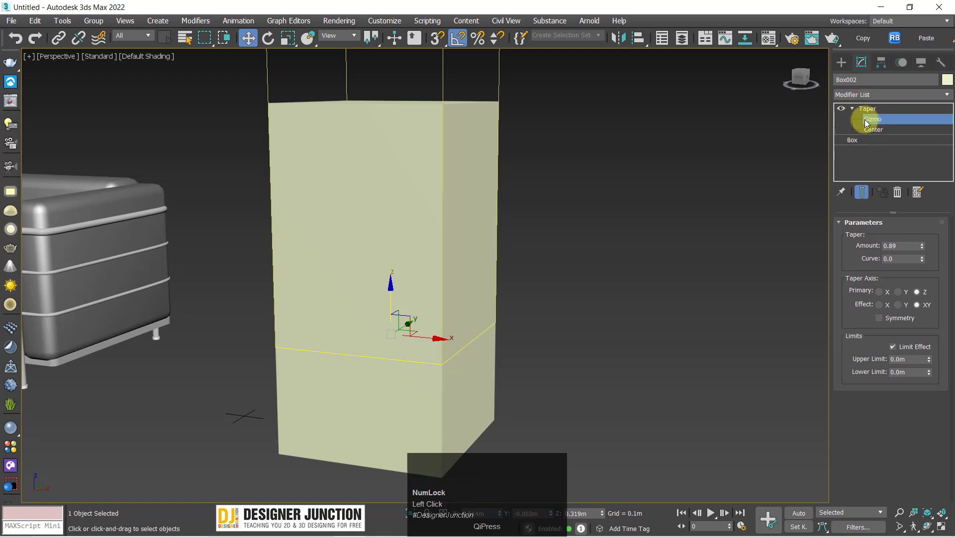
{"action": "left_click", "coordinate": [853, 109]}
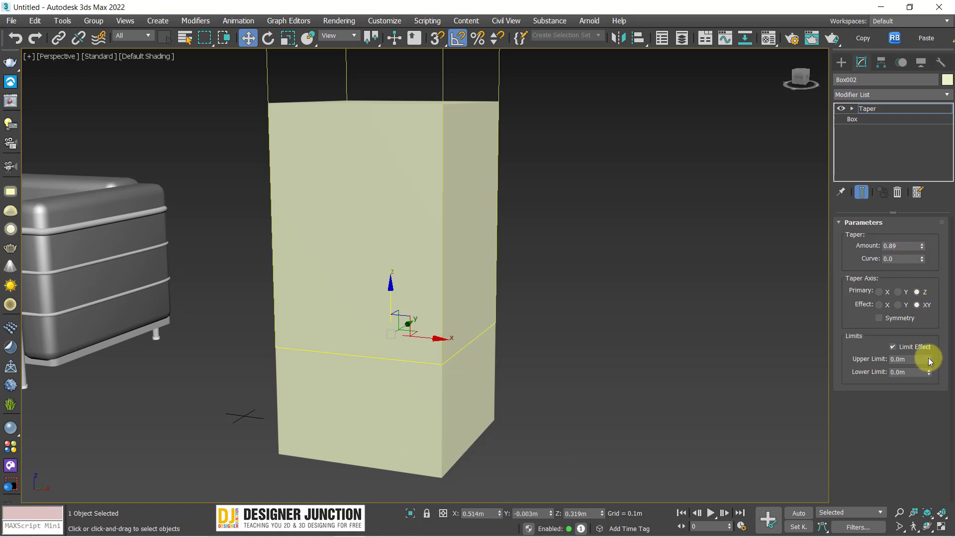
Step: Set the Taper's upper limit to 0.317 m and its lower limit to 0.158 m
{"action": "left_click_drag", "start_coordinate": [929, 362], "coordinate": [412, 339]}
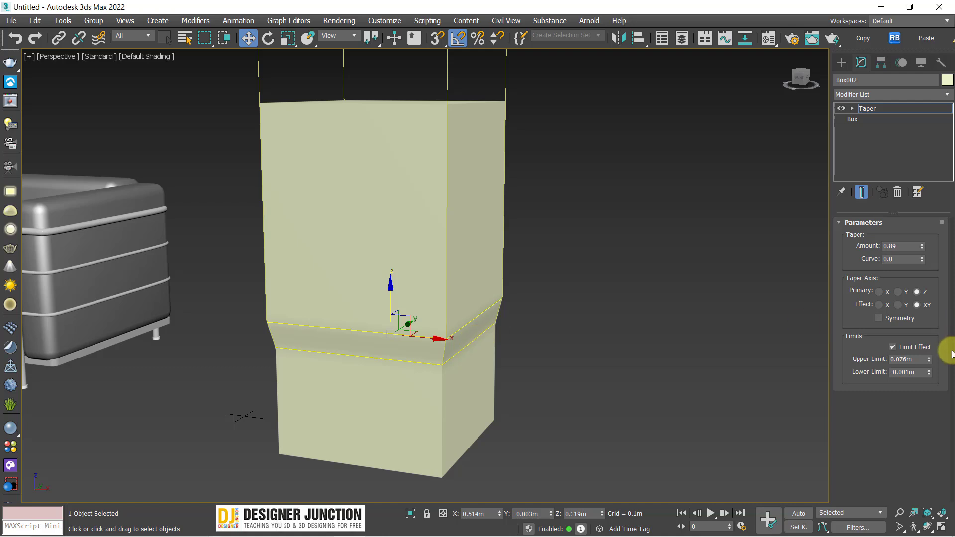
{"action": "left_click_drag", "start_coordinate": [928, 359], "coordinate": [165, 515]}
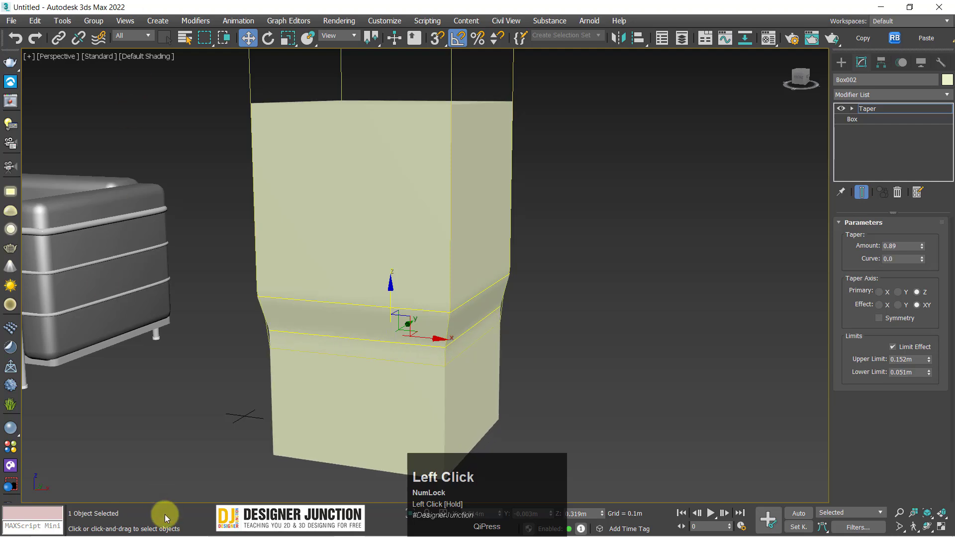
{"action": "left_click", "coordinate": [927, 527]}
{"action": "left_click_drag", "start_coordinate": [458, 311], "coordinate": [422, 298]}
{"action": "right_click", "coordinate": [351, 352]}
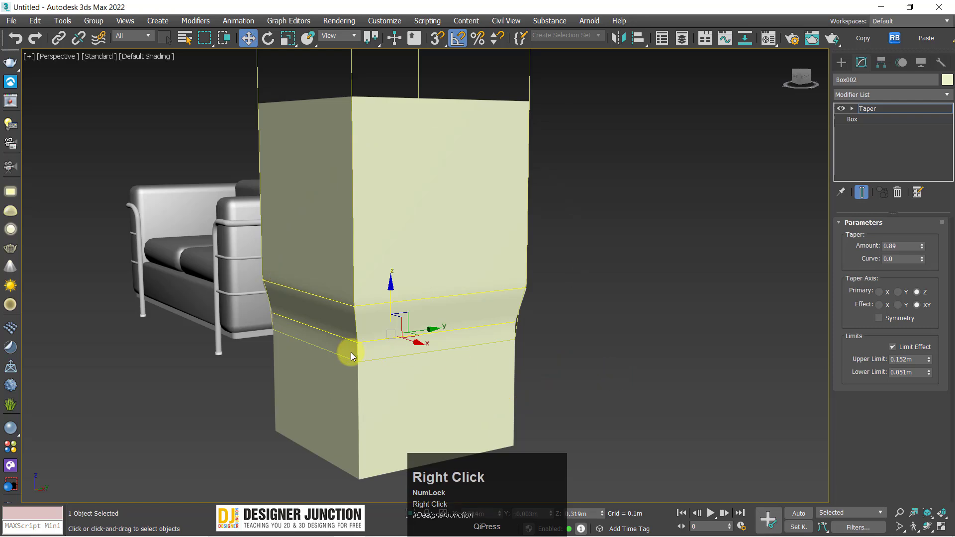
{"action": "scroll", "coordinate": [410, 381], "scroll_direction": "down", "scroll_amount": 2}
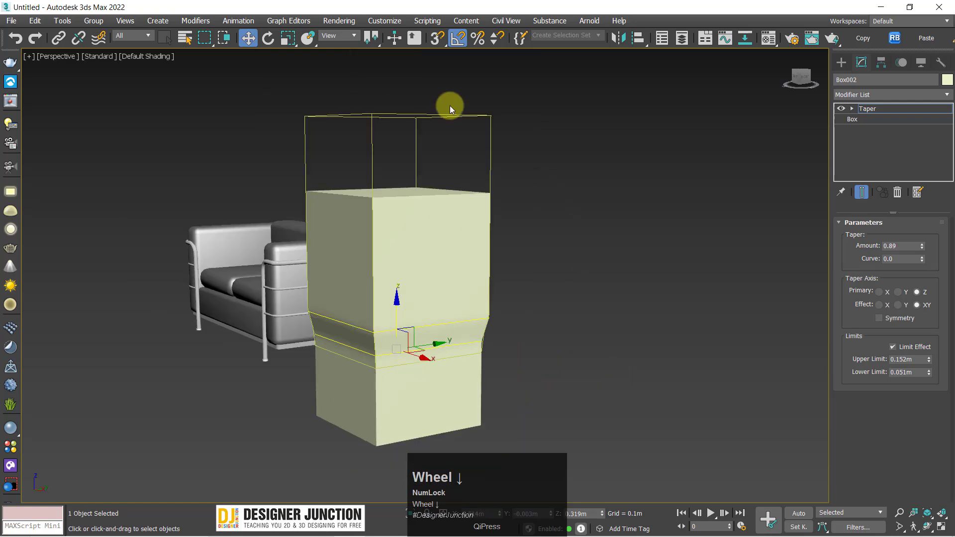
{"action": "scroll", "coordinate": [387, 359], "scroll_direction": "up", "scroll_amount": 2}
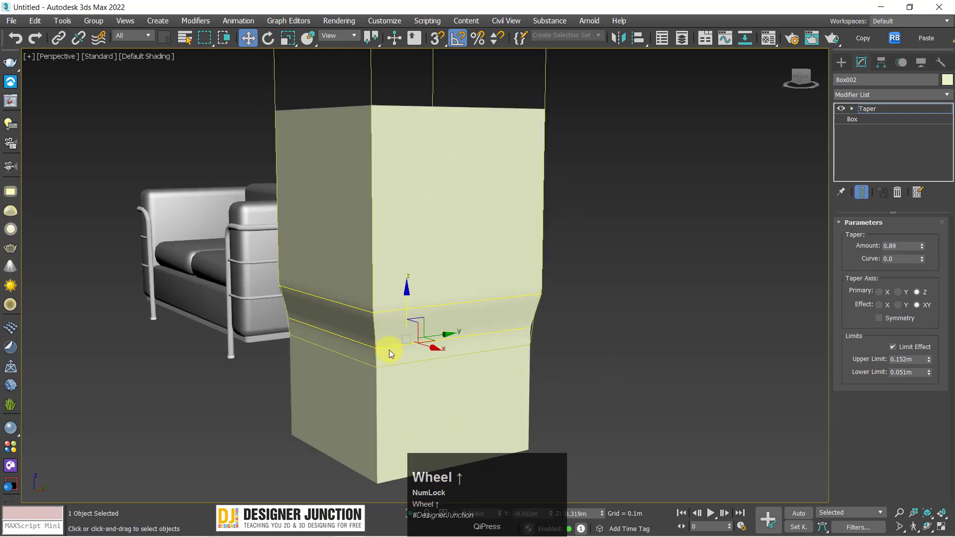
{"action": "left_click_drag", "start_coordinate": [928, 359], "coordinate": [927, 305]}
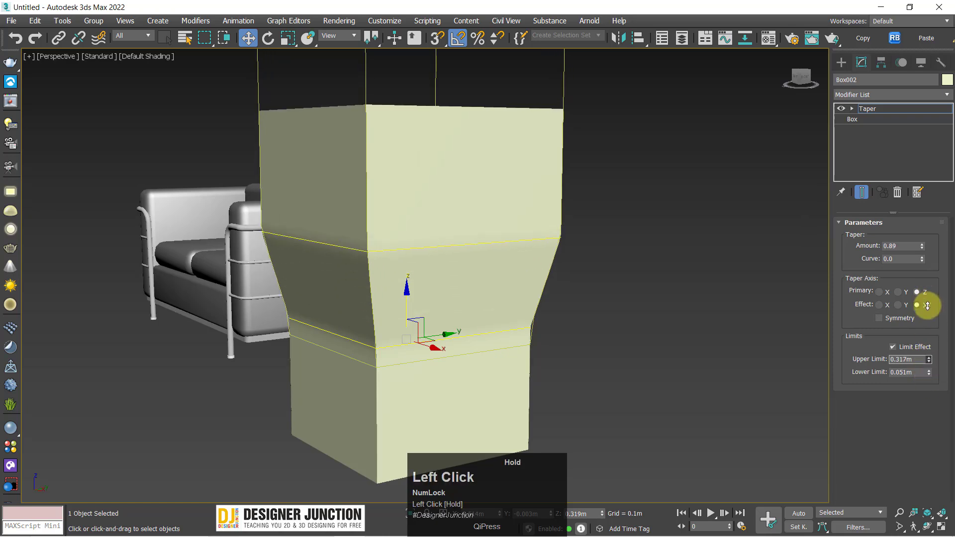
{"action": "left_click_drag", "start_coordinate": [929, 368], "coordinate": [928, 275]}
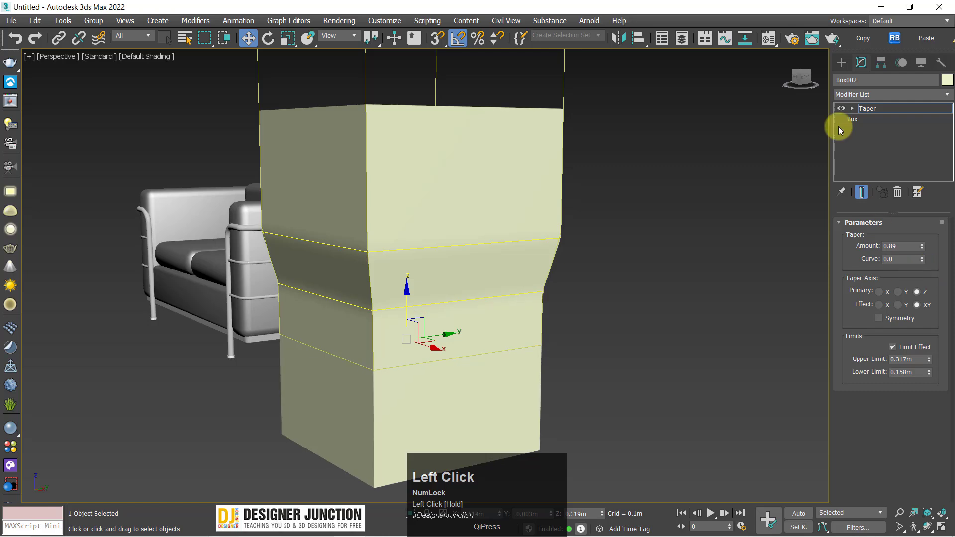
Step: Lower the whole box to Z -0.069 m and move its Taper gizmo down to about Z -0.015 m
{"action": "left_click", "coordinate": [864, 109]}
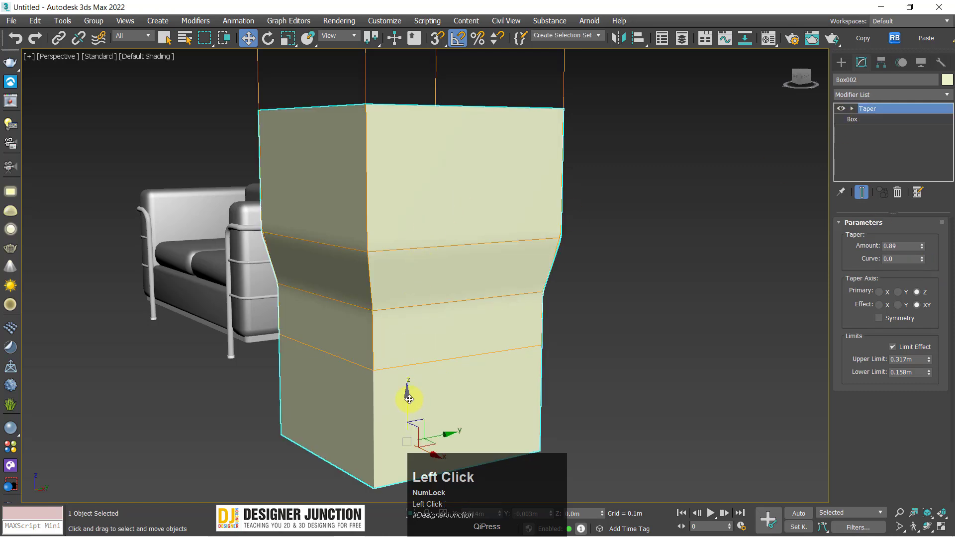
{"action": "left_click_drag", "start_coordinate": [409, 399], "coordinate": [410, 421]}
{"action": "left_click", "coordinate": [867, 112]}
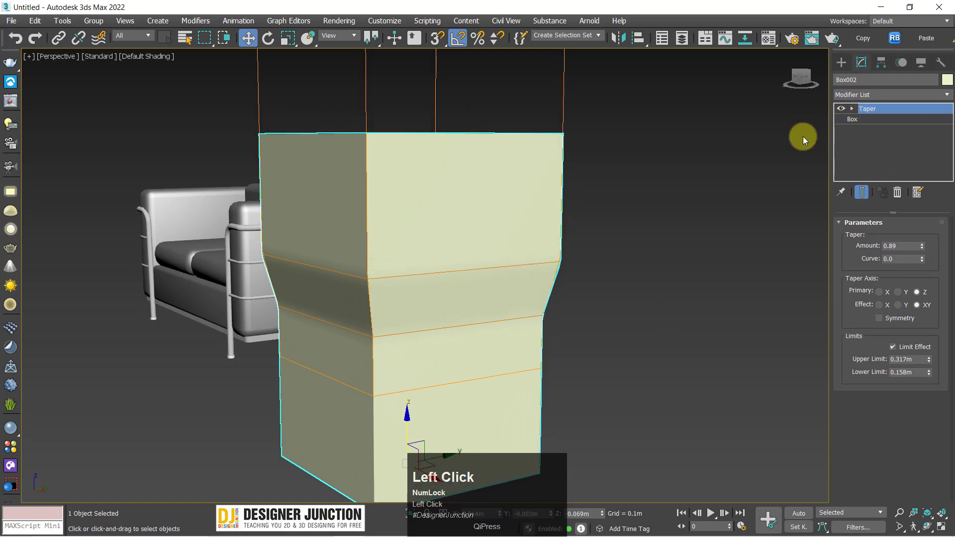
{"action": "left_click_drag", "start_coordinate": [408, 324], "coordinate": [408, 409]}
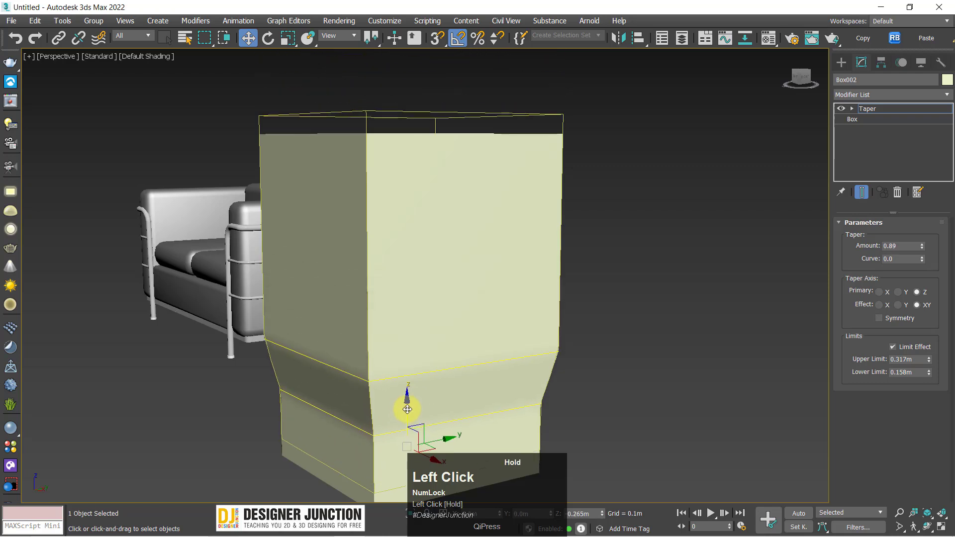
{"action": "middle_click_drag", "start_coordinate": [454, 344], "coordinate": [454, 300]}
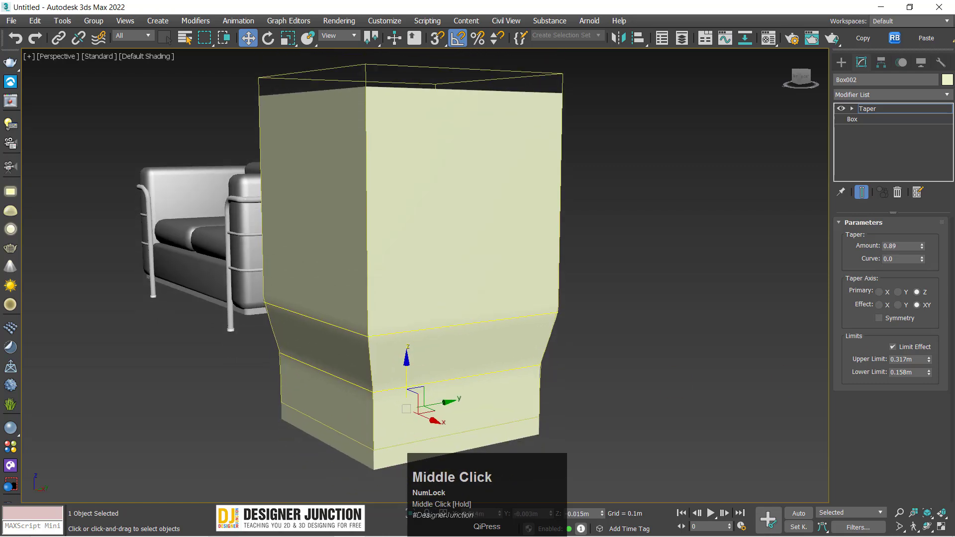
{"action": "left_click", "coordinate": [885, 109]}
Step: Set the Taper's upper limit to 0.573 m and its lower limit to 0.238 m
{"action": "middle_click_drag", "start_coordinate": [628, 259], "coordinate": [626, 216]}
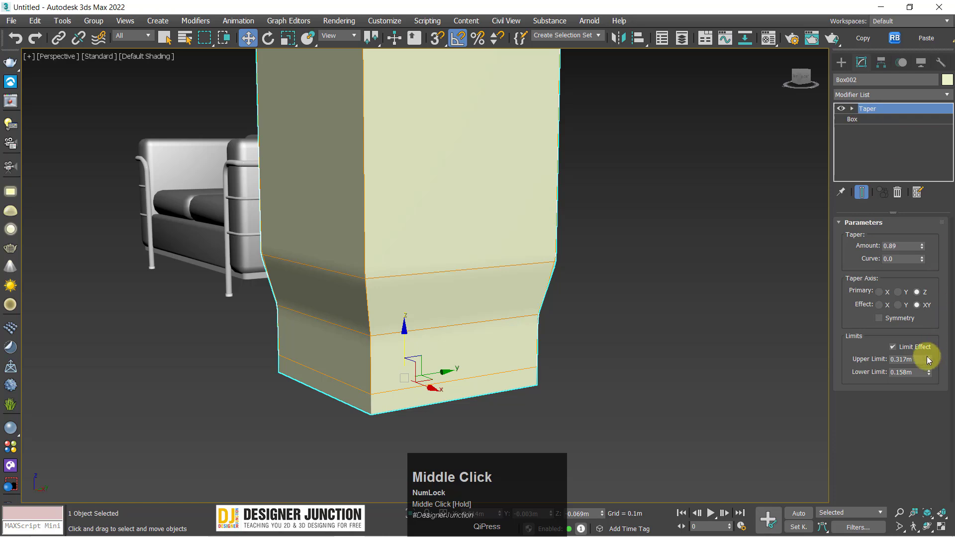
{"action": "mouse_move", "coordinate": [928, 359]}
{"action": "left_mouse_down"}
{"action": "mouse_move", "coordinate": [938, 305]}
{"action": "mouse_move", "coordinate": [930, 373]}
{"action": "mouse_move", "coordinate": [931, 348]}
{"action": "left_mouse_up"}
{"action": "scroll", "coordinate": [442, 299], "scroll_direction": "down", "scroll_amount": 2}
{"action": "middle_click_drag", "start_coordinate": [448, 285], "coordinate": [450, 330]}
{"action": "scroll", "coordinate": [445, 316], "scroll_direction": "up", "scroll_amount": 2}
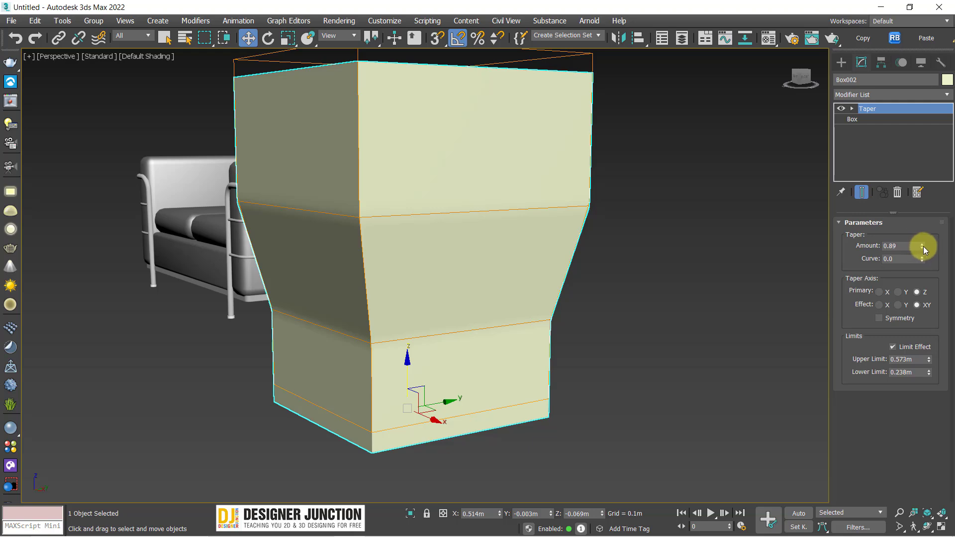
Step: Try a negative Taper amount of -1.52 on the box and set the amount to 1.56
{"action": "left_click_drag", "start_coordinate": [923, 246], "coordinate": [908, 366]}
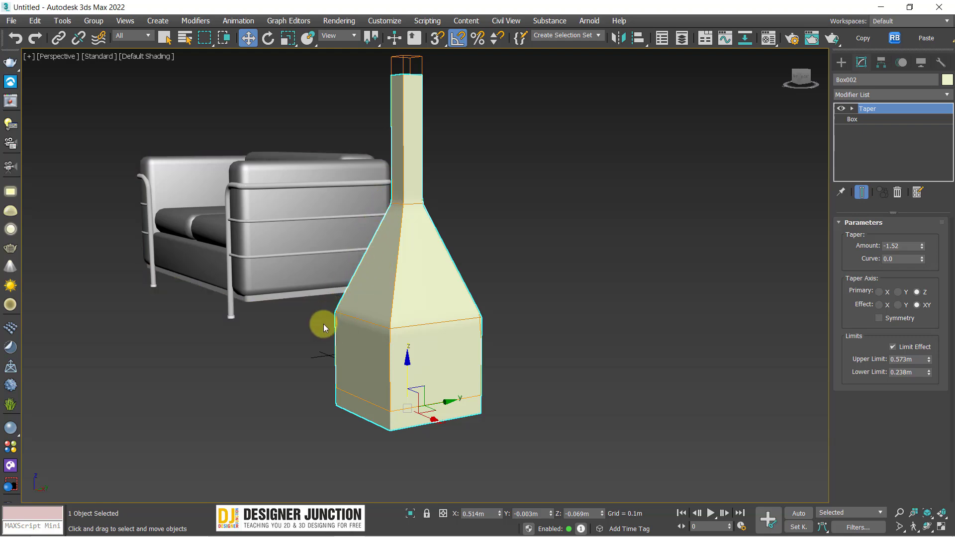
{"action": "left_click_drag", "start_coordinate": [922, 246], "coordinate": [898, 89]}
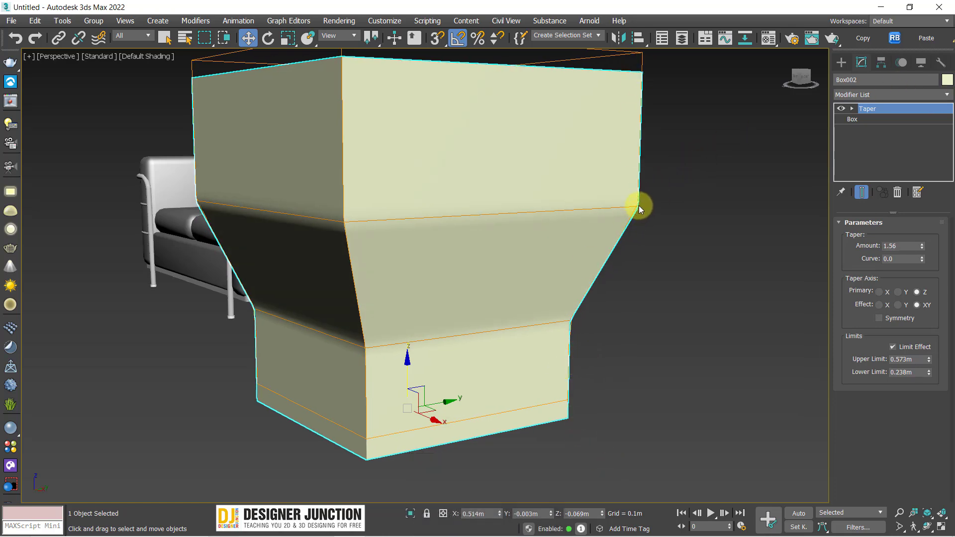
{"action": "scroll", "coordinate": [572, 322], "scroll_direction": "down", "scroll_amount": 2}
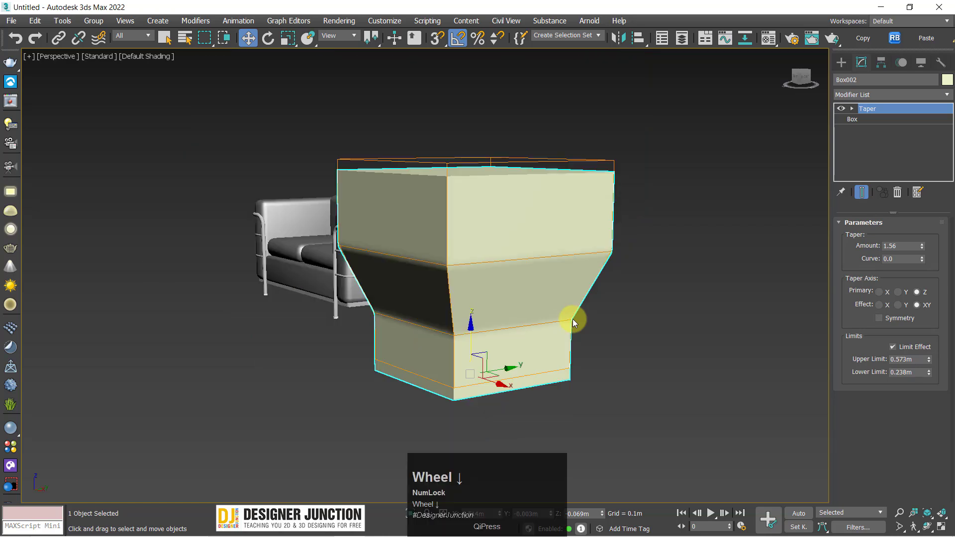
Step: Set the box's Taper curve to -4.38
{"action": "scroll", "coordinate": [614, 314], "scroll_direction": "up", "scroll_amount": 3}
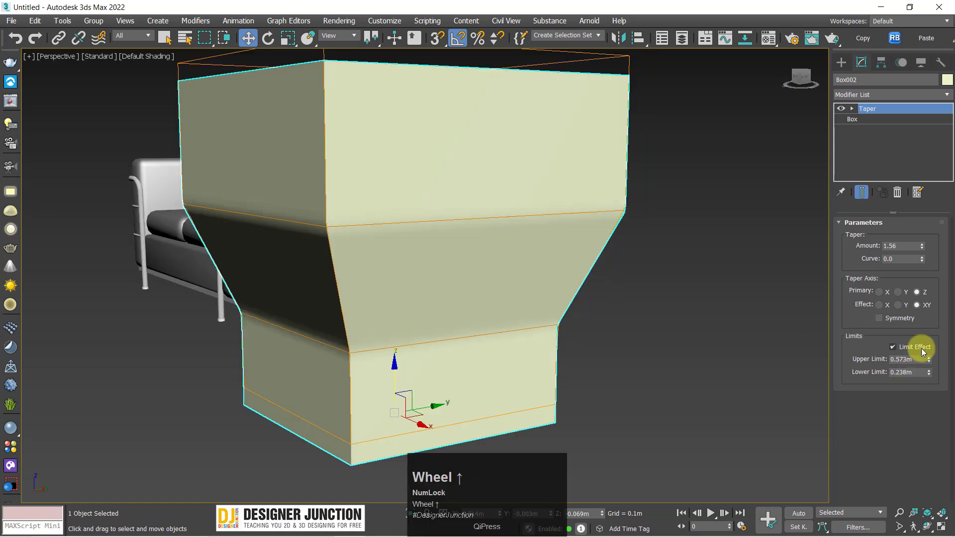
{"action": "left_click", "coordinate": [903, 372]}
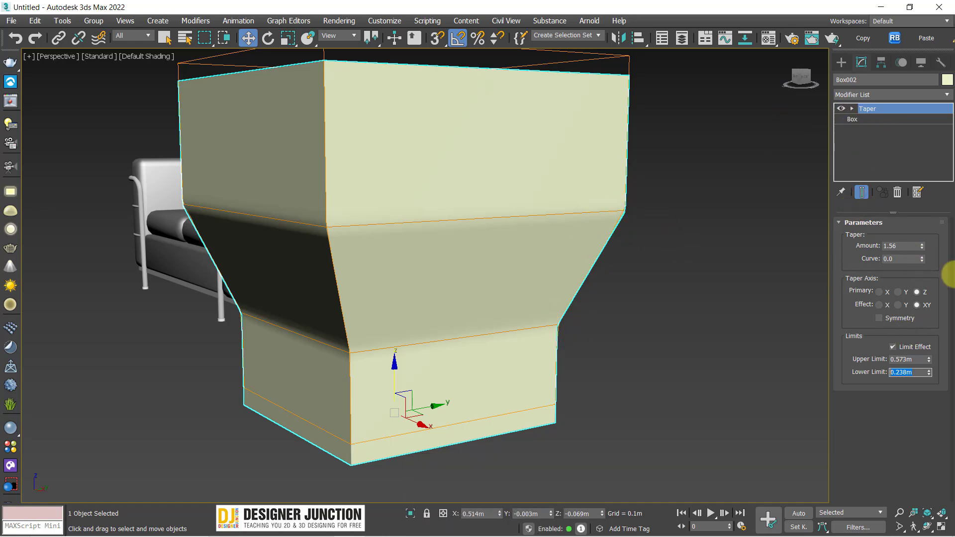
{"action": "left_click_drag", "start_coordinate": [922, 259], "coordinate": [2, 465]}
{"action": "scroll", "coordinate": [375, 332], "scroll_direction": "up", "scroll_amount": 2}
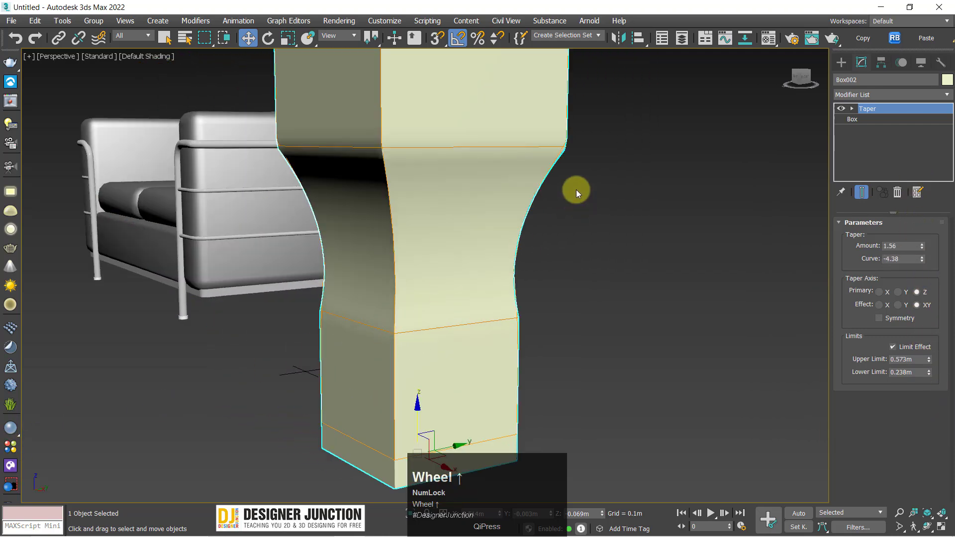
{"action": "scroll", "coordinate": [558, 163], "scroll_direction": "down", "scroll_amount": 2}
{"action": "middle_click_drag", "start_coordinate": [547, 181], "coordinate": [520, 112]}
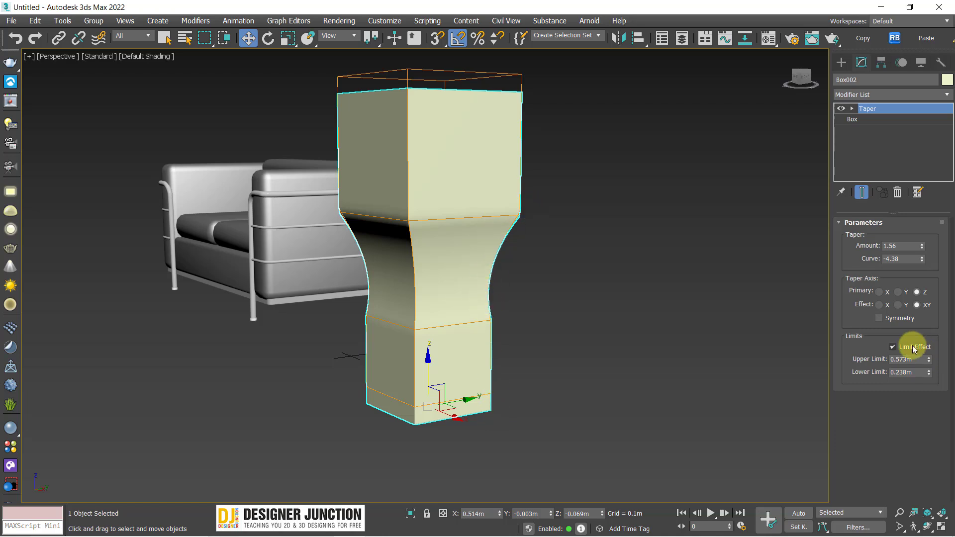
Step: Set the Taper's upper limit to 0.772 m and its lower limit to 0.084 m
{"action": "left_click_drag", "start_coordinate": [928, 360], "coordinate": [921, 405]}
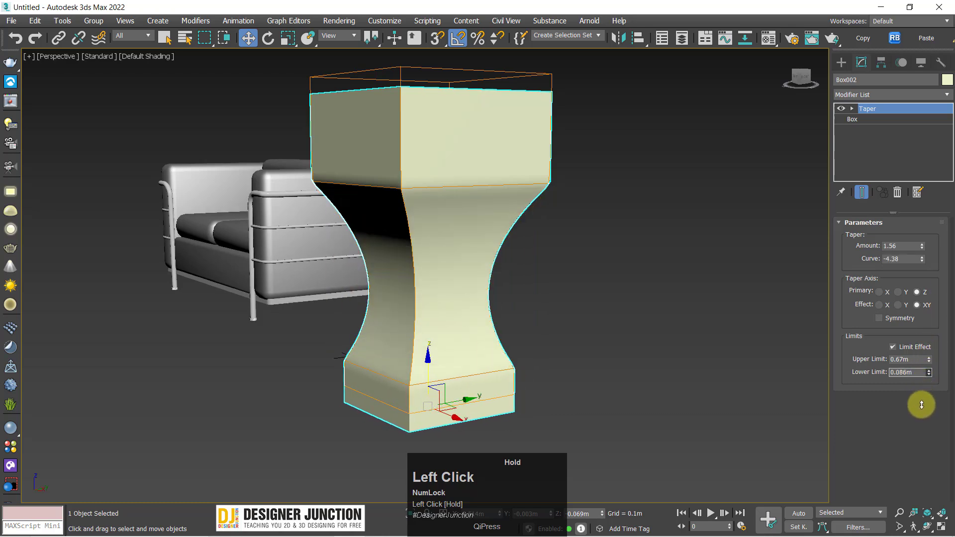
{"action": "left_click_drag", "start_coordinate": [928, 359], "coordinate": [932, 346]}
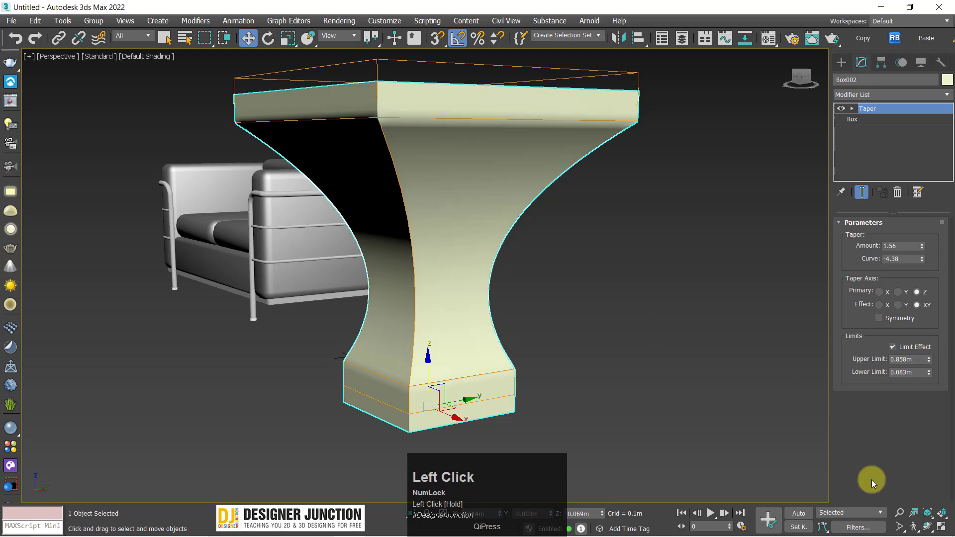
{"action": "left_click", "coordinate": [923, 523]}
{"action": "scroll", "coordinate": [443, 255], "scroll_direction": "down", "scroll_amount": 3}
{"action": "left_click_drag", "start_coordinate": [481, 231], "coordinate": [534, 231]}
{"action": "middle_click_drag", "start_coordinate": [491, 238], "coordinate": [461, 251]}
{"action": "left_click_drag", "start_coordinate": [460, 251], "coordinate": [494, 348]}
{"action": "middle_click_drag", "start_coordinate": [494, 347], "coordinate": [448, 282]}
{"action": "scroll", "coordinate": [447, 282], "scroll_direction": "up", "scroll_amount": 3}
{"action": "right_click", "coordinate": [706, 285]}
{"action": "middle_click_drag", "start_coordinate": [566, 282], "coordinate": [832, 311]}
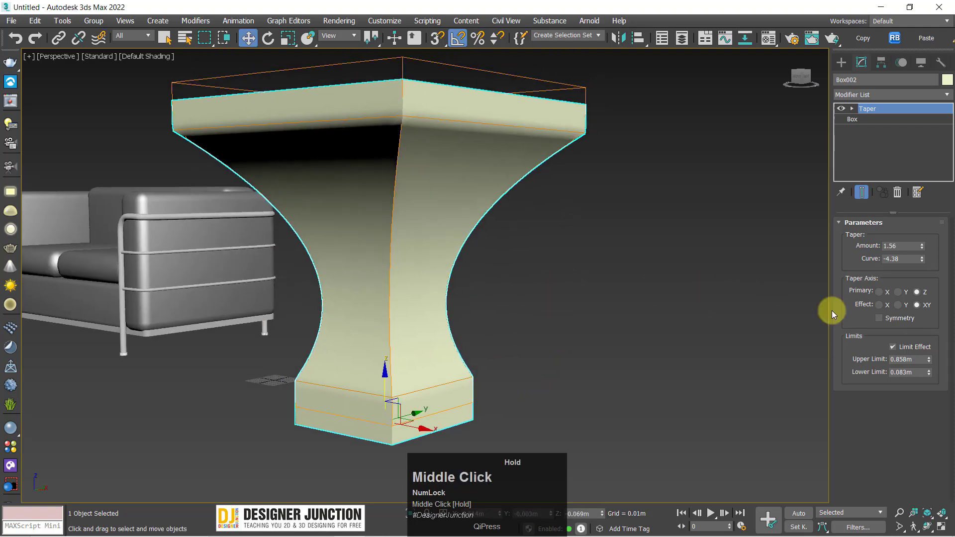
{"action": "left_click_drag", "start_coordinate": [929, 360], "coordinate": [934, 370]}
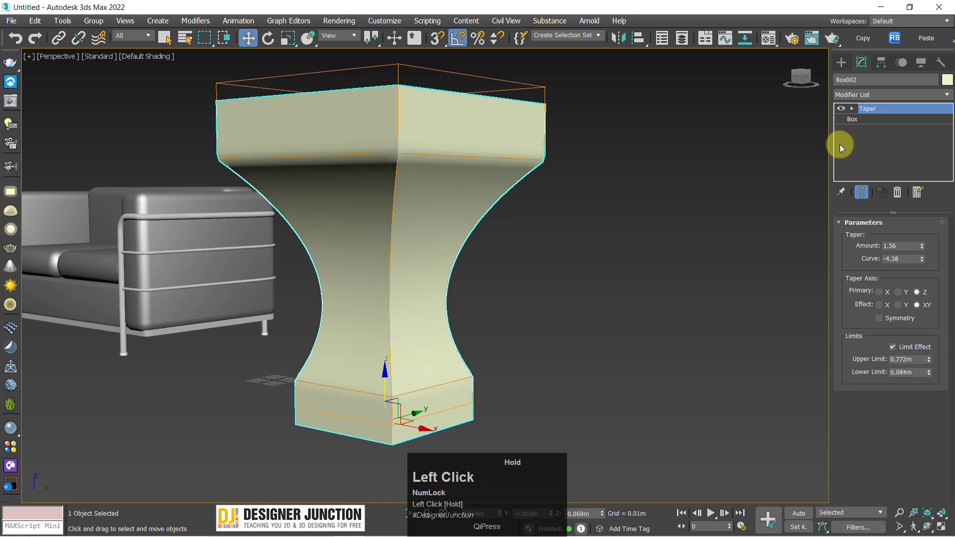
Step: Set the Taper curve to -6.25 to narrow the box's middle, and check the shape from another angle
{"action": "left_click_drag", "start_coordinate": [923, 258], "coordinate": [888, 361]}
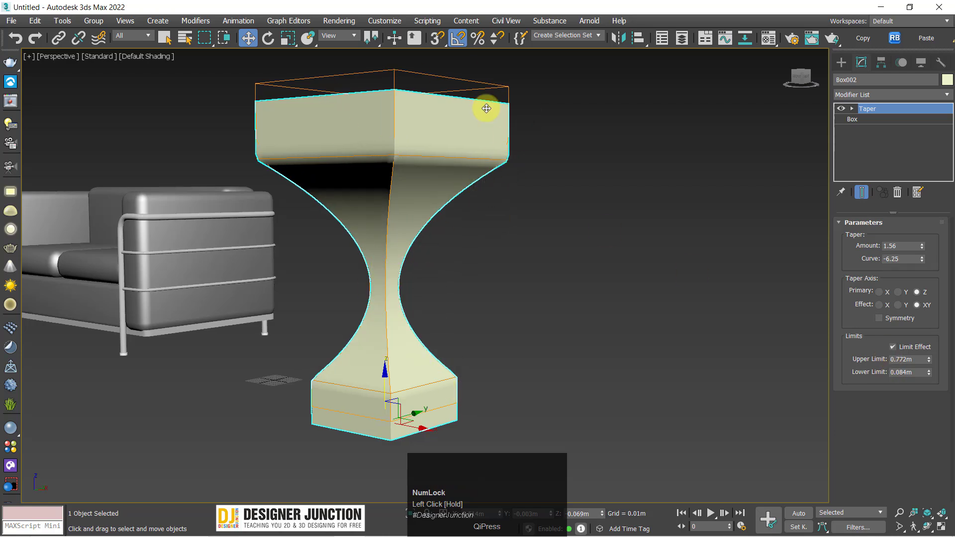
{"action": "left_click", "coordinate": [928, 527]}
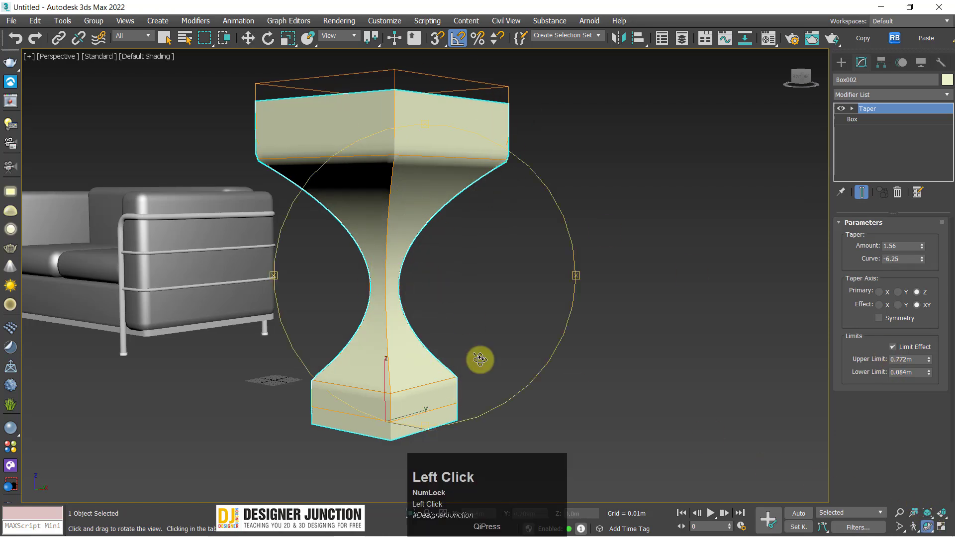
{"action": "left_click_drag", "start_coordinate": [479, 358], "coordinate": [454, 313]}
{"action": "middle_click_drag", "start_coordinate": [455, 314], "coordinate": [471, 307]}
{"action": "left_click_drag", "start_coordinate": [472, 308], "coordinate": [482, 294]}
{"action": "right_click", "coordinate": [482, 294]}
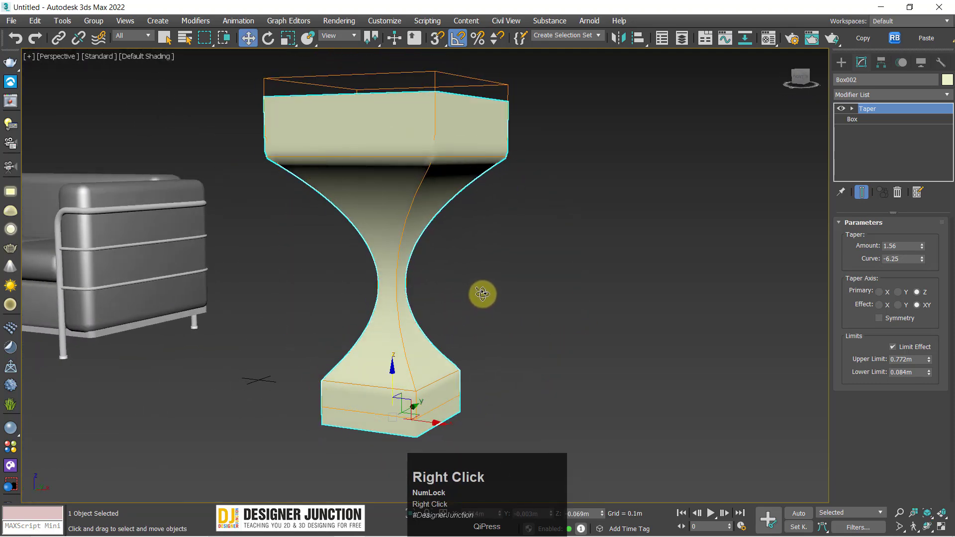
Step: Try a Taper curve of -8.46 on the box and set the curve back to -6.25
{"action": "left_click_drag", "start_coordinate": [922, 260], "coordinate": [915, 372]}
{"action": "left_click", "coordinate": [655, 319]}
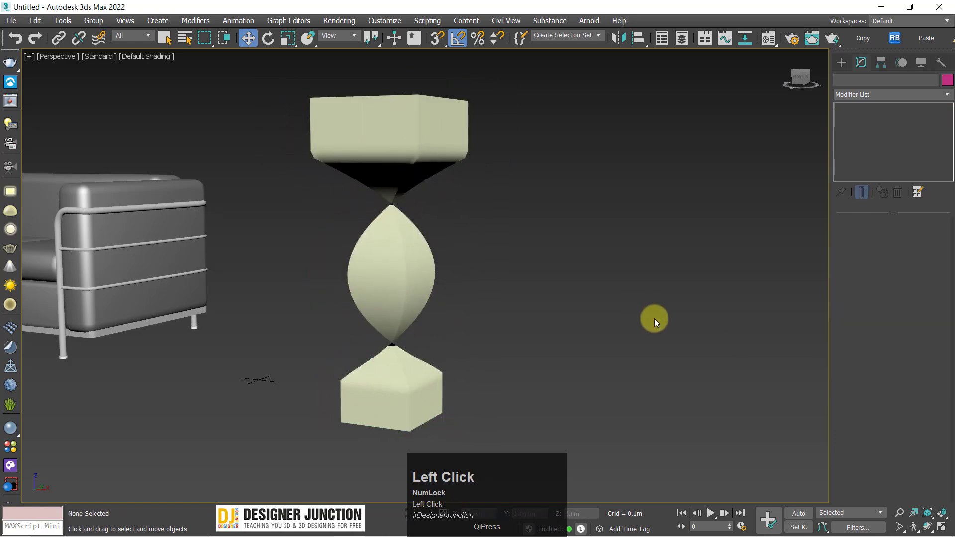
{"action": "left_click_drag", "start_coordinate": [530, 329], "coordinate": [529, 328]}
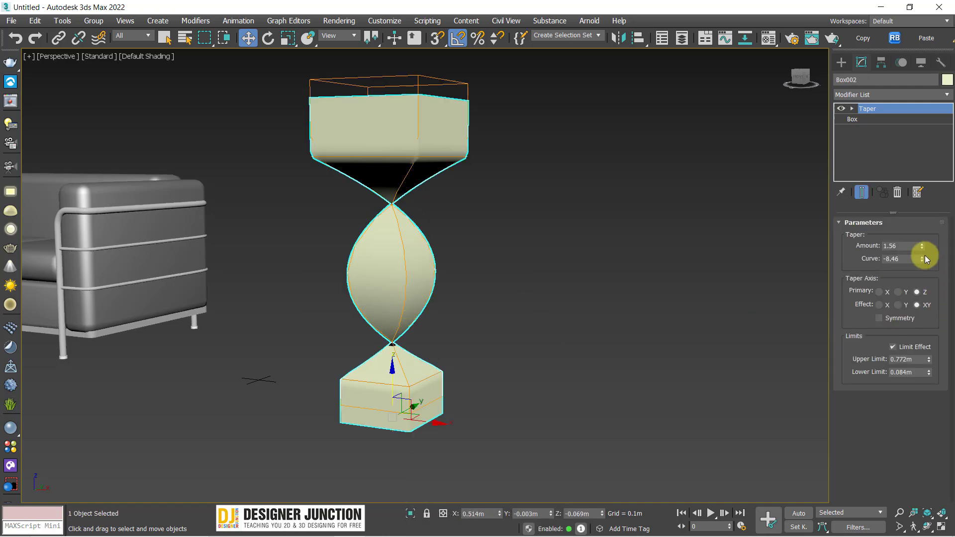
{"action": "left_click_drag", "start_coordinate": [923, 257], "coordinate": [918, 149]}
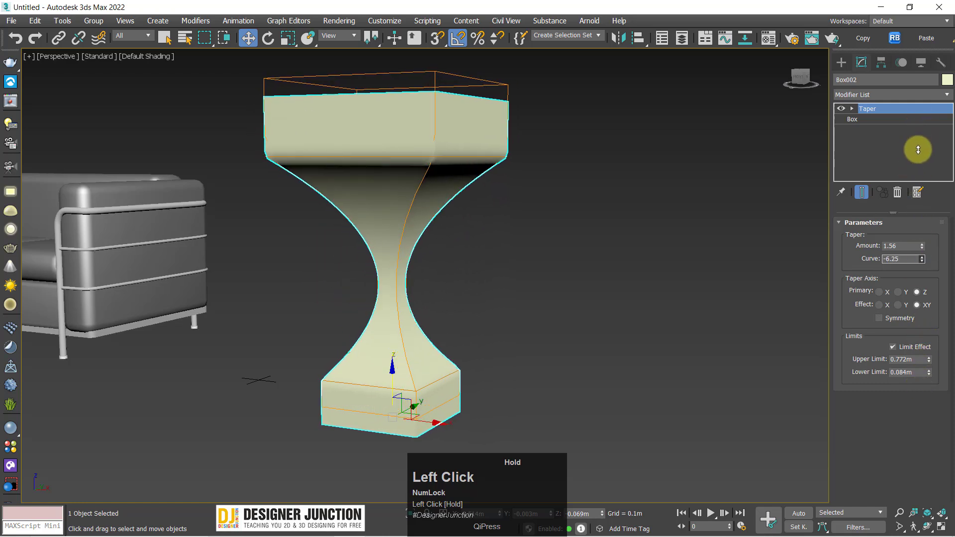
Step: Set the Taper amount to 1.4 and the curve to -6.0, keeping the box selected
{"action": "left_click_drag", "start_coordinate": [923, 244], "coordinate": [7, 250]}
{"action": "right_click", "coordinate": [923, 258]}
{"action": "left_click", "coordinate": [923, 245]}
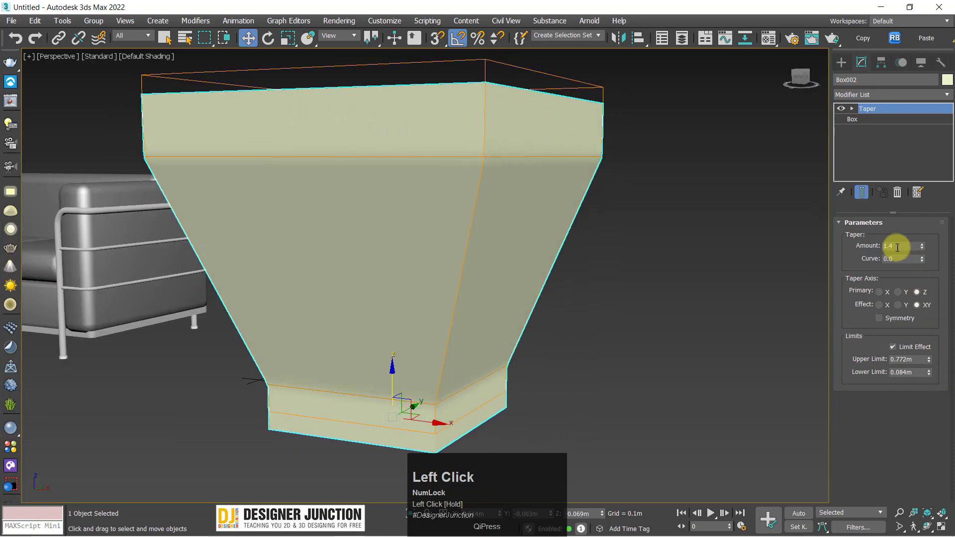
{"action": "left_click_drag", "start_coordinate": [924, 259], "coordinate": [914, 24]}
{"action": "left_click", "coordinate": [613, 204]}
{"action": "left_click", "coordinate": [376, 165]}
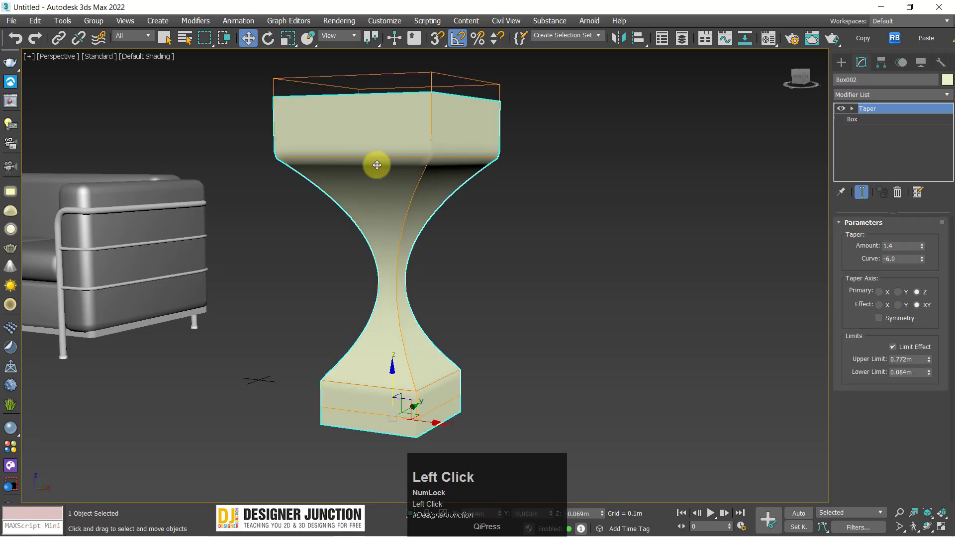
Step: Clone the tapered box along the X axis as one independent copy beside the original
{"action": "key", "text": "z"}
{"action": "scroll", "coordinate": [347, 239], "scroll_direction": "down", "scroll_amount": 1}
{"action": "middle_click_drag", "start_coordinate": [336, 263], "coordinate": [373, 276], "text": "alt"}
{"action": "middle_click_drag", "start_coordinate": [373, 276], "coordinate": [184, 249]}
{"action": "scroll", "coordinate": [253, 263], "scroll_direction": "down", "scroll_amount": 2}
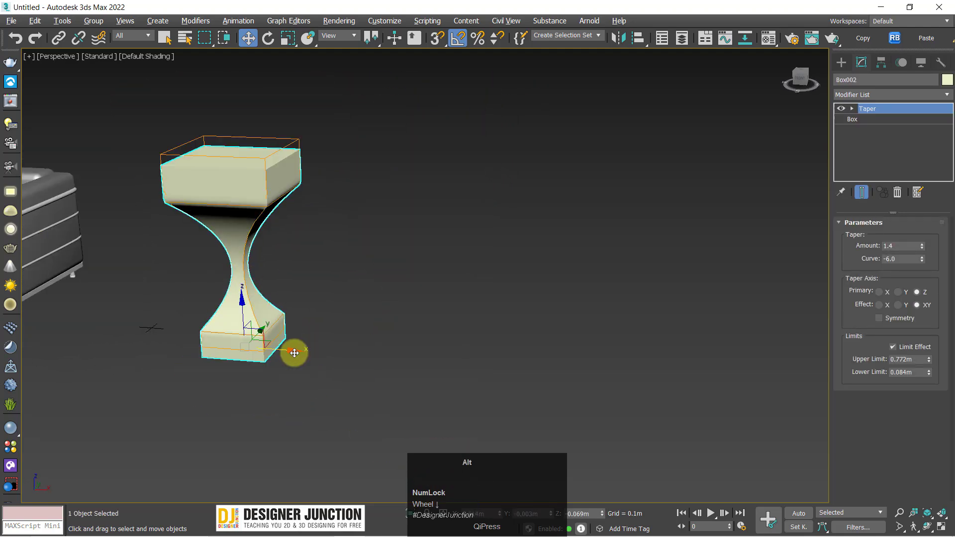
{"action": "middle_click_drag", "start_coordinate": [294, 352], "coordinate": [288, 348], "text": "alt"}
{"action": "left_click_drag", "start_coordinate": [288, 348], "coordinate": [466, 354], "text": "shift"}
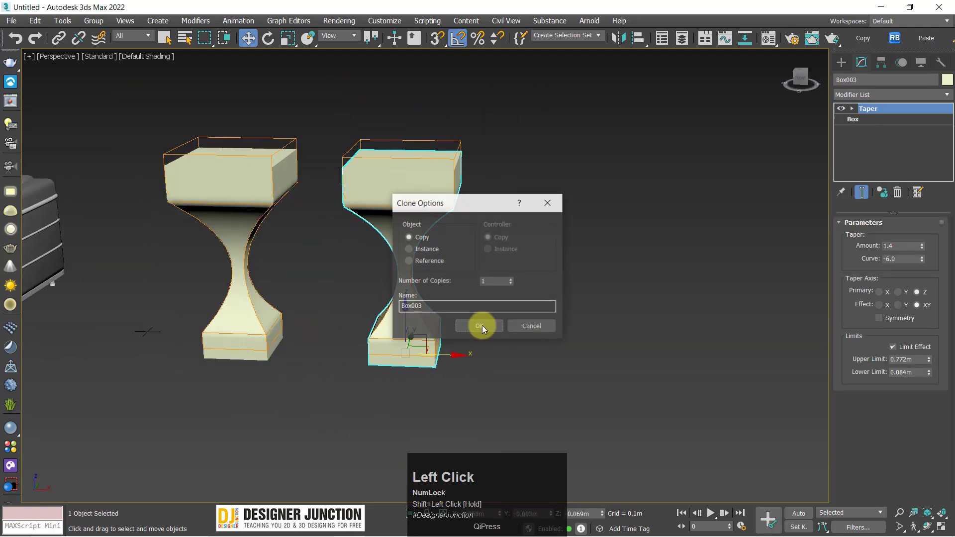
{"action": "left_click", "coordinate": [479, 326]}
Step: Move the cloned box farther from the original along X, to X 1.535 m
{"action": "key", "text": "z"}
{"action": "middle_click_drag", "start_coordinate": [464, 305], "coordinate": [441, 296], "text": "alt"}
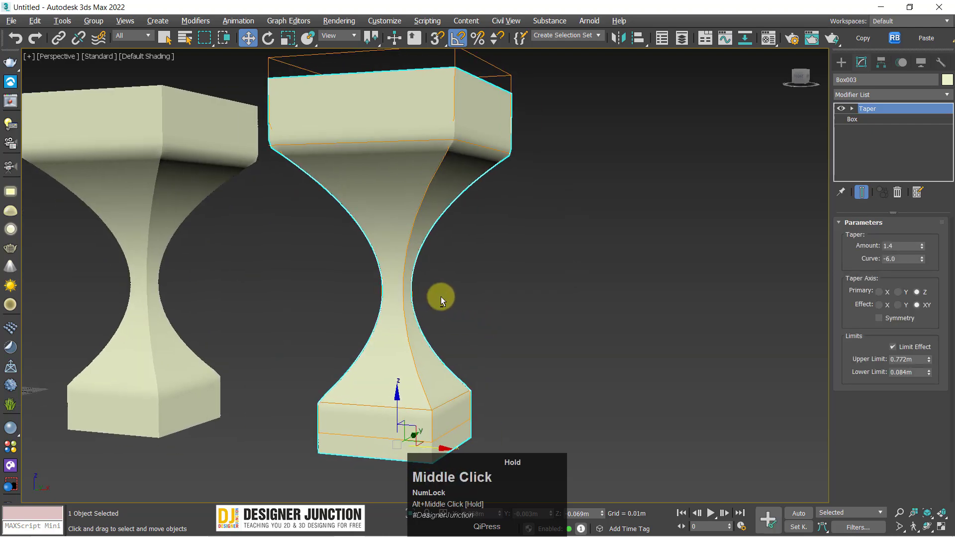
{"action": "scroll", "coordinate": [565, 276], "scroll_direction": "down", "scroll_amount": 3}
{"action": "middle_click_drag", "start_coordinate": [565, 276], "coordinate": [556, 299], "text": "alt"}
{"action": "left_click_drag", "start_coordinate": [502, 385], "coordinate": [545, 392]}
{"action": "scroll", "coordinate": [594, 364], "scroll_direction": "up", "scroll_amount": 3}
{"action": "middle_click_drag", "start_coordinate": [600, 366], "coordinate": [546, 340], "text": "alt"}
{"action": "scroll", "coordinate": [550, 304], "scroll_direction": "down", "scroll_amount": 3}
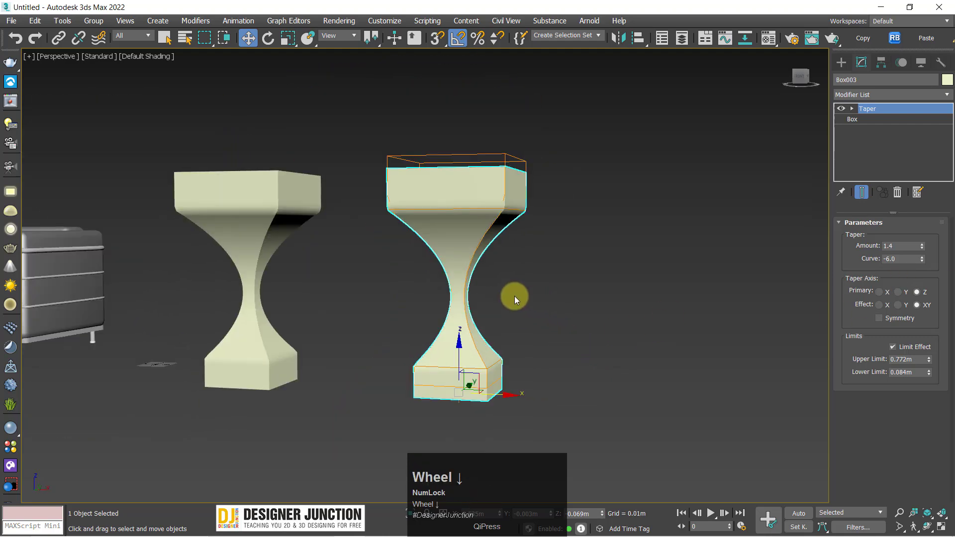
Step: Try Taper primary axes Y and X with different effect axes on the copy, and restore primary Z with effect XY
{"action": "middle_click_drag", "start_coordinate": [514, 296], "coordinate": [576, 312], "text": "alt"}
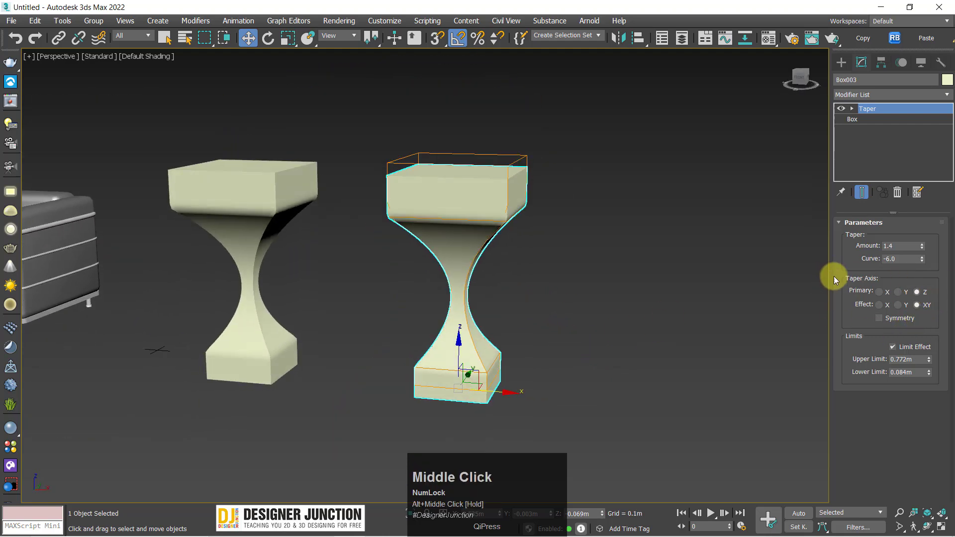
{"action": "left_click", "coordinate": [901, 293]}
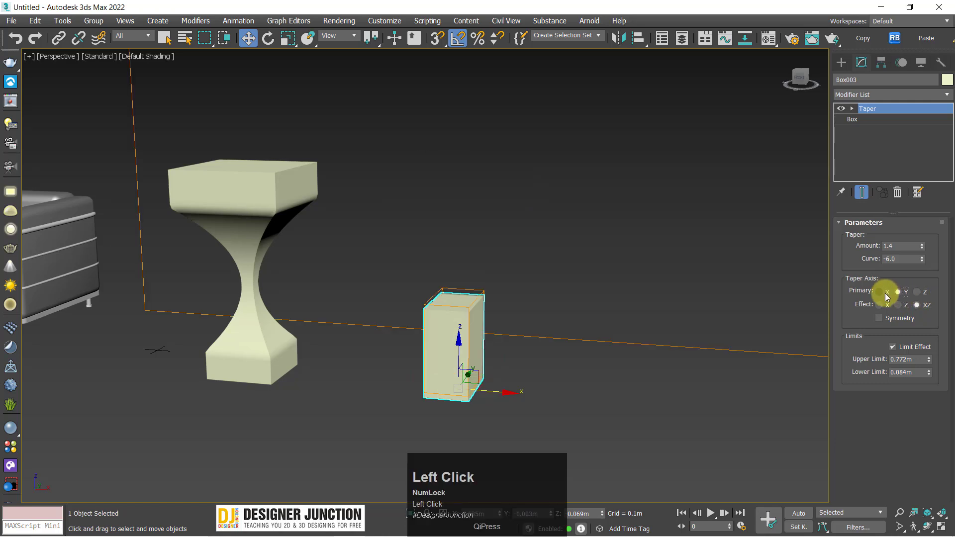
{"action": "left_click", "coordinate": [879, 293]}
{"action": "left_click", "coordinate": [885, 305]}
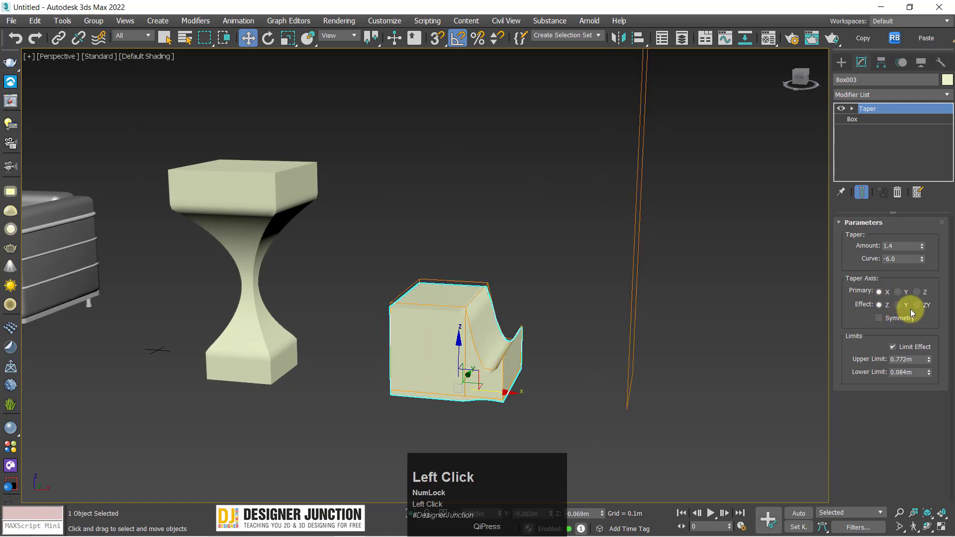
{"action": "left_click", "coordinate": [901, 305]}
{"action": "left_click", "coordinate": [902, 294]}
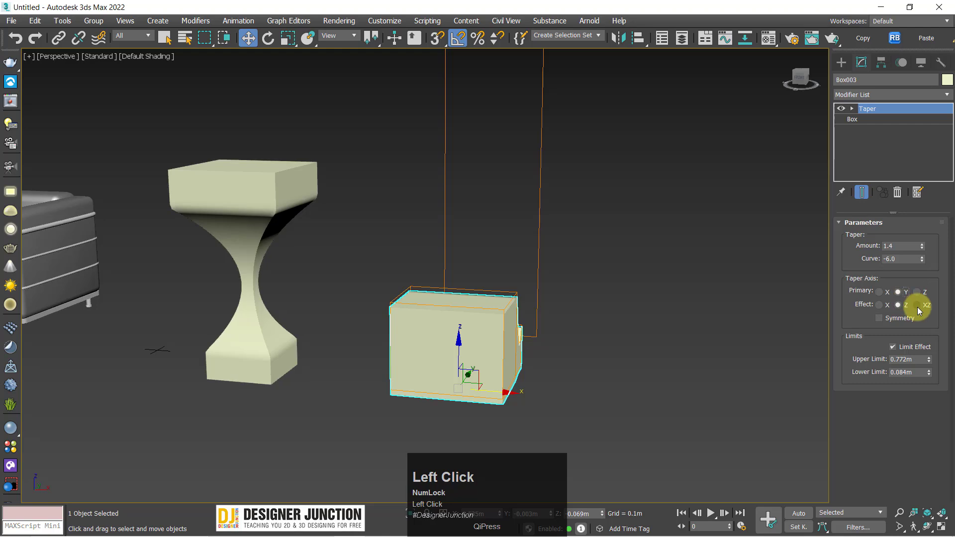
{"action": "left_click", "coordinate": [917, 305]}
{"action": "left_click", "coordinate": [920, 294]}
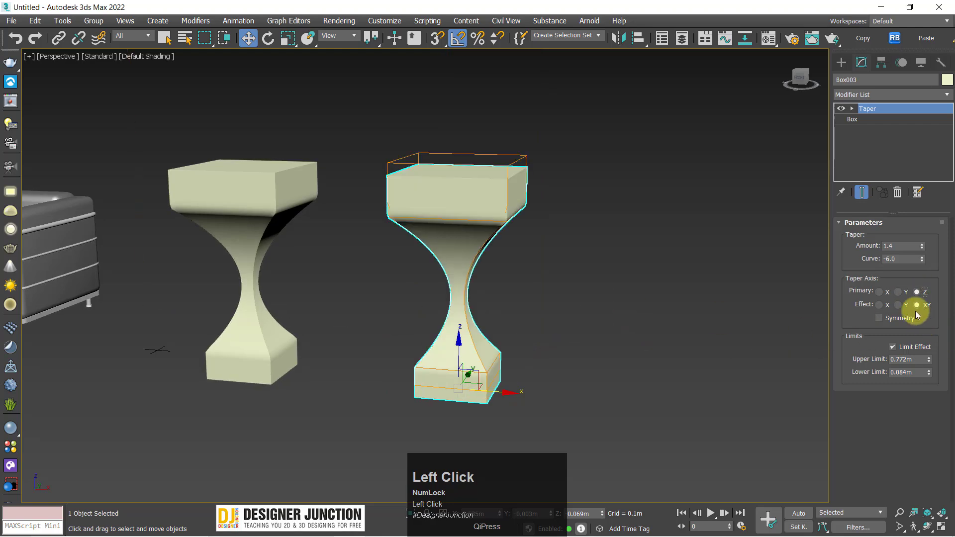
Step: Compare primary Y with effect X and primary X with effect Z on the copy, and return to primary Z, effect XY
{"action": "left_click", "coordinate": [898, 292]}
{"action": "left_click", "coordinate": [898, 305]}
{"action": "middle_click_drag", "start_coordinate": [612, 320], "coordinate": [463, 318], "text": "alt"}
{"action": "left_click", "coordinate": [883, 301]}
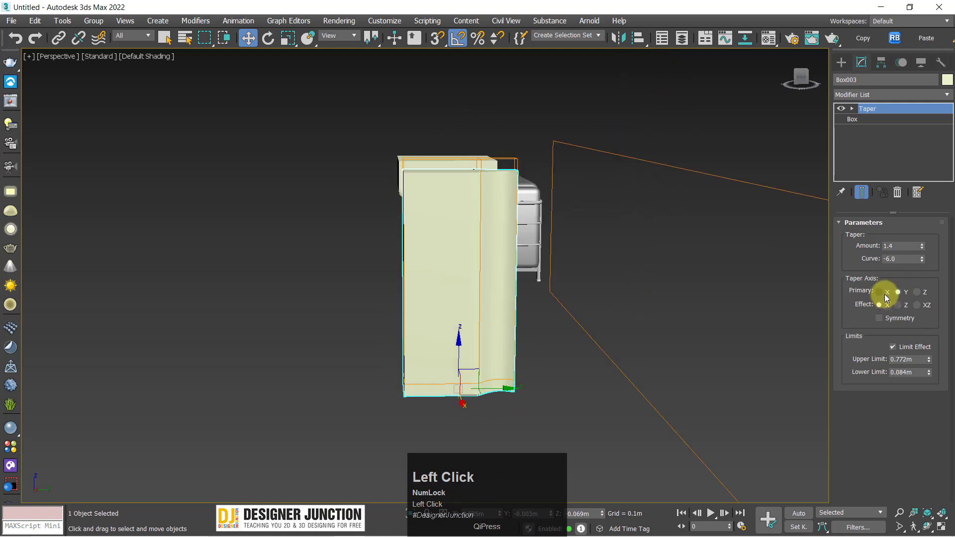
{"action": "left_click", "coordinate": [885, 297]}
{"action": "mouse_move", "coordinate": [593, 339]}
{"action": "middle_mouse_down", "text": "alt"}
{"action": "mouse_move", "coordinate": [545, 352]}
{"action": "mouse_move", "coordinate": [602, 351]}
{"action": "mouse_move", "coordinate": [612, 318]}
{"action": "mouse_move", "coordinate": [580, 344]}
{"action": "mouse_move", "coordinate": [590, 342]}
{"action": "middle_mouse_up", "text": "alt"}
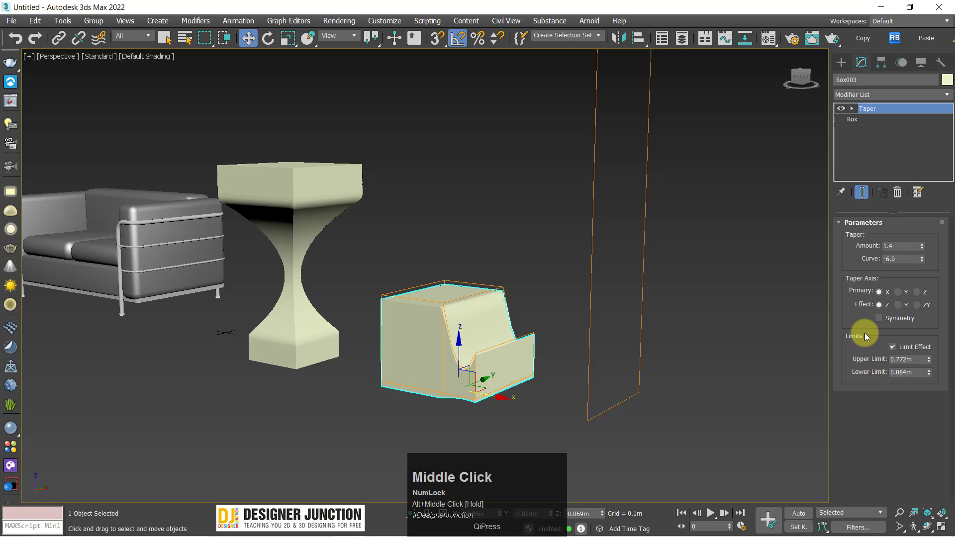
{"action": "left_click", "coordinate": [926, 305]}
{"action": "left_click", "coordinate": [924, 293]}
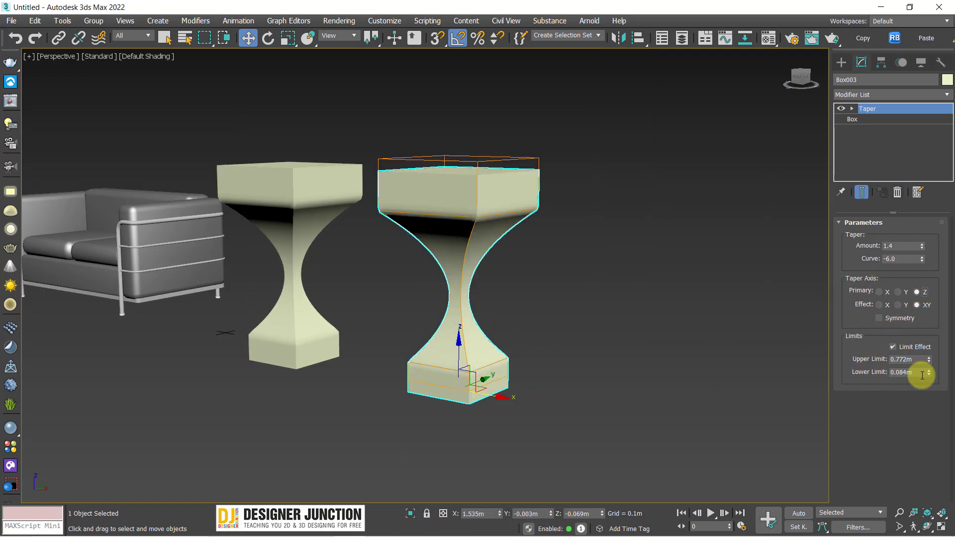
Step: Turn off Limit Effect on the copy's Taper and compare its shape with the limited original
{"action": "left_click", "coordinate": [900, 348]}
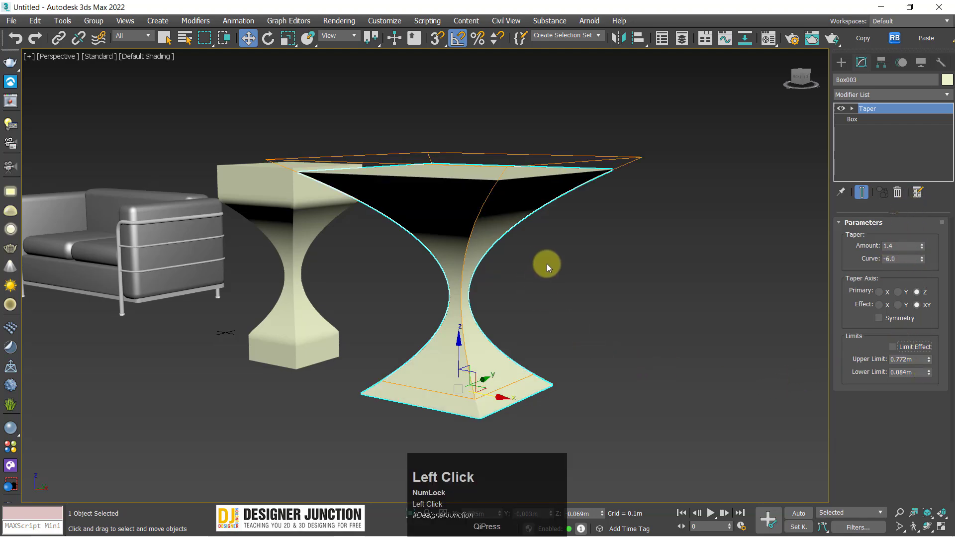
{"action": "middle_click_drag", "start_coordinate": [517, 277], "coordinate": [282, 246], "text": "alt"}
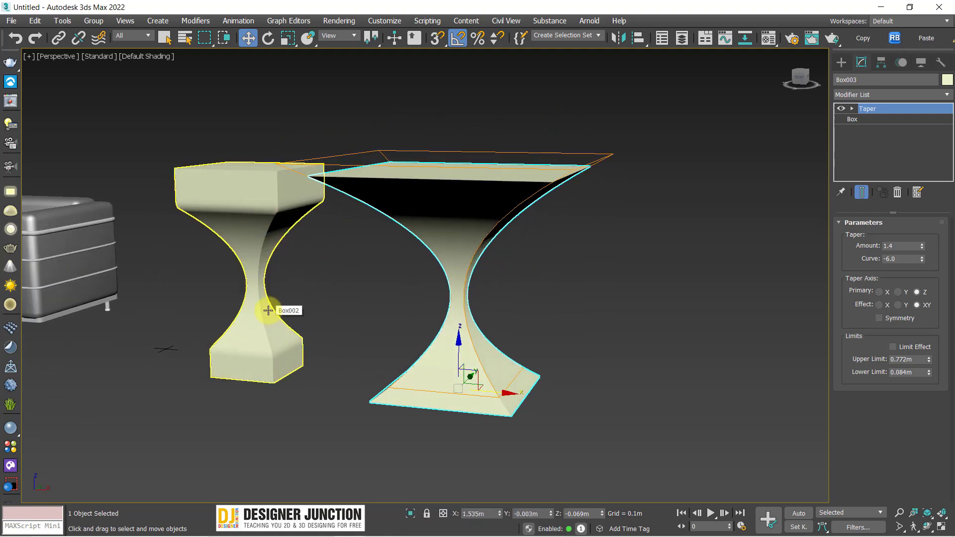
{"action": "middle_click_drag", "start_coordinate": [292, 323], "coordinate": [313, 317], "text": "alt"}
{"action": "middle_click_drag", "start_coordinate": [547, 342], "coordinate": [643, 206], "text": "alt"}
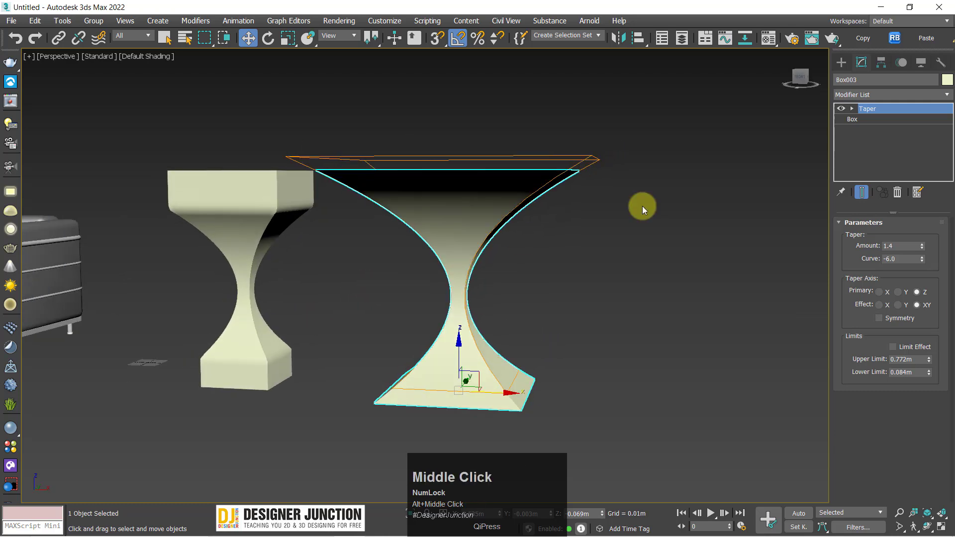
Step: Shift the copied box slightly along X and raise its Taper gizmo to about Z 0.309 m
{"action": "left_click", "coordinate": [878, 162]}
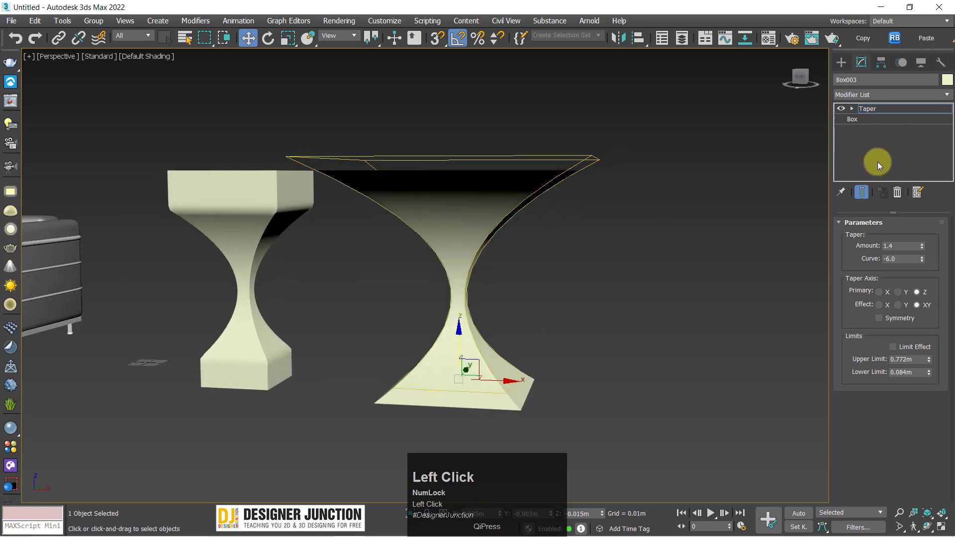
{"action": "left_click", "coordinate": [877, 109]}
{"action": "left_click_drag", "start_coordinate": [463, 339], "coordinate": [475, 264]}
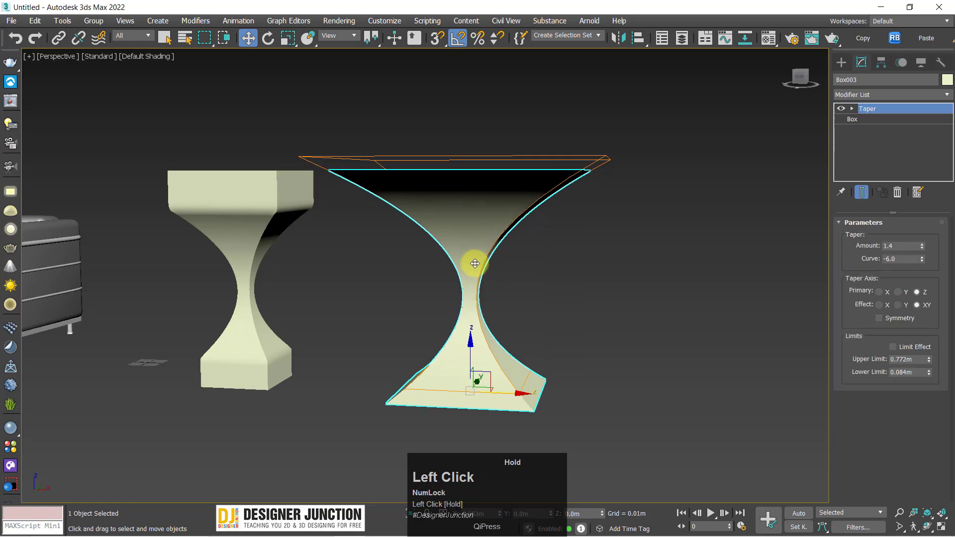
{"action": "left_click", "coordinate": [874, 108]}
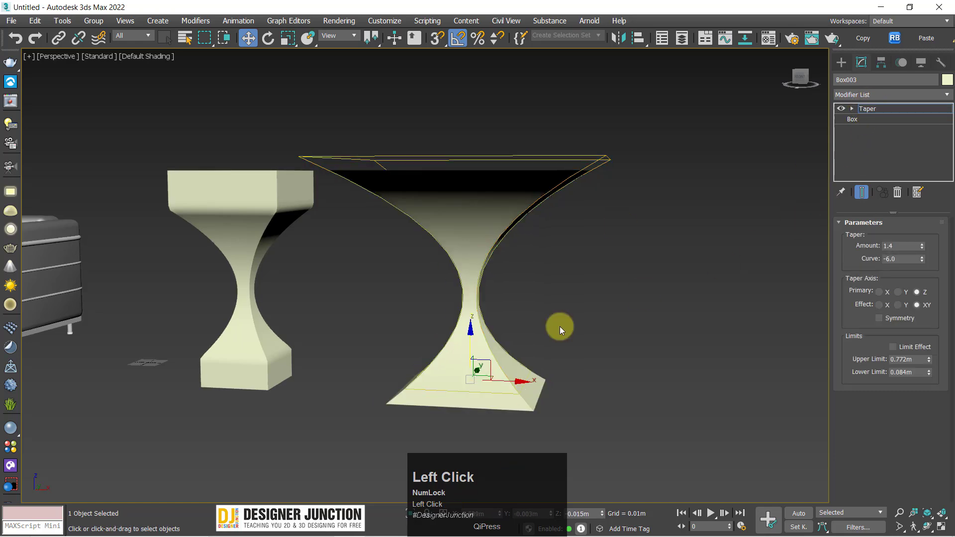
{"action": "left_click_drag", "start_coordinate": [471, 339], "coordinate": [534, 271]}
{"action": "middle_click_drag", "start_coordinate": [487, 307], "coordinate": [698, 249], "text": "alt"}
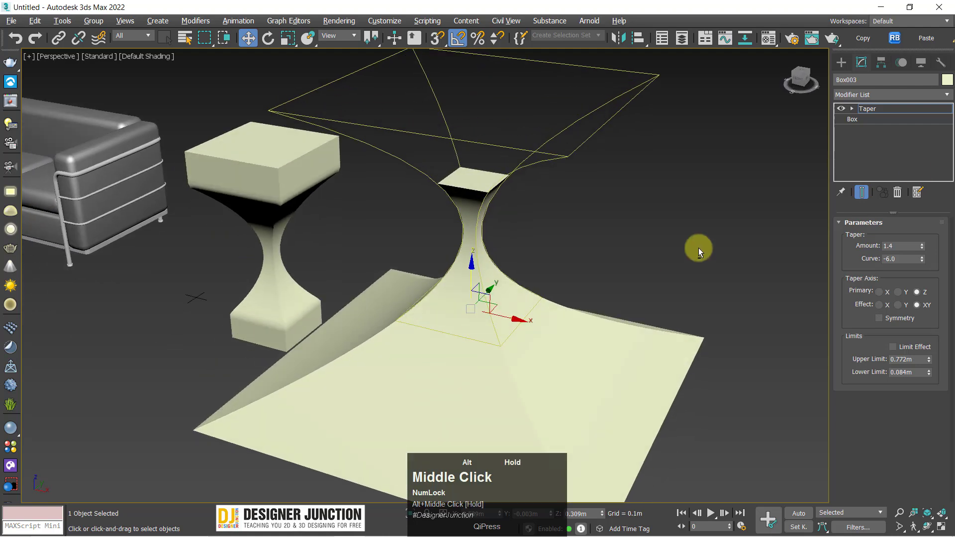
Step: Remove the Taper modifier from the copied box and delete the copy
{"action": "left_click", "coordinate": [899, 194]}
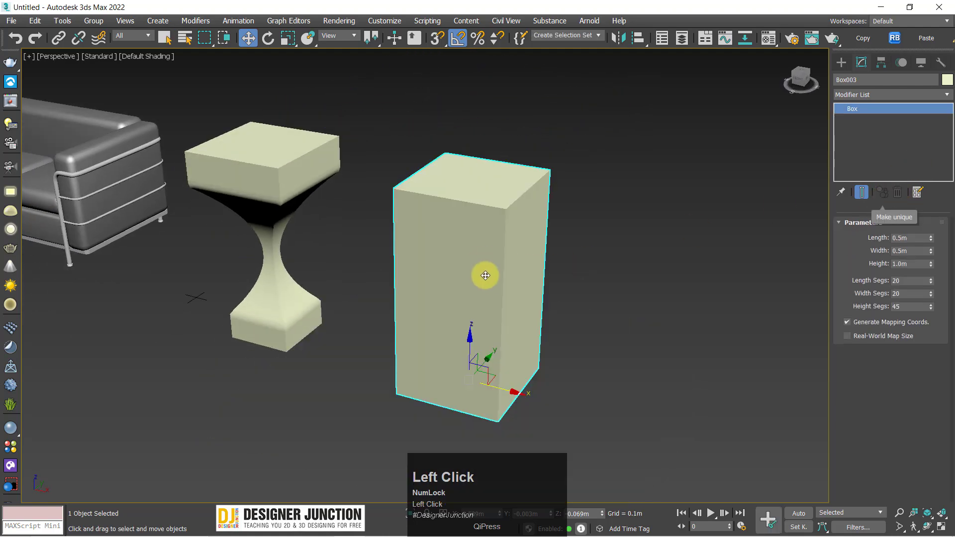
{"action": "left_click", "coordinate": [553, 302]}
{"action": "left_click", "coordinate": [464, 280]}
{"action": "key", "text": "Delete"}
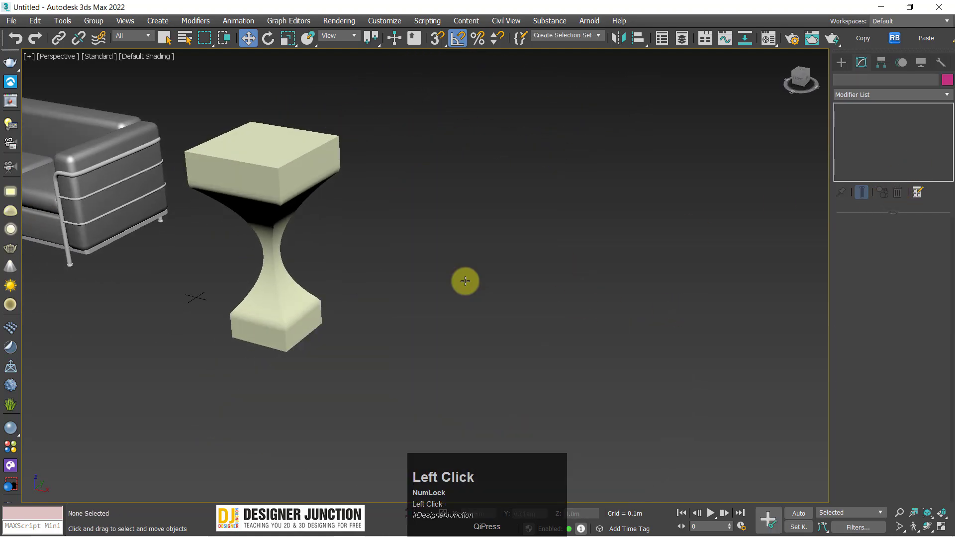
{"action": "middle_click_drag", "start_coordinate": [460, 276], "coordinate": [500, 272], "text": "alt"}
{"action": "left_click", "coordinate": [841, 66]}
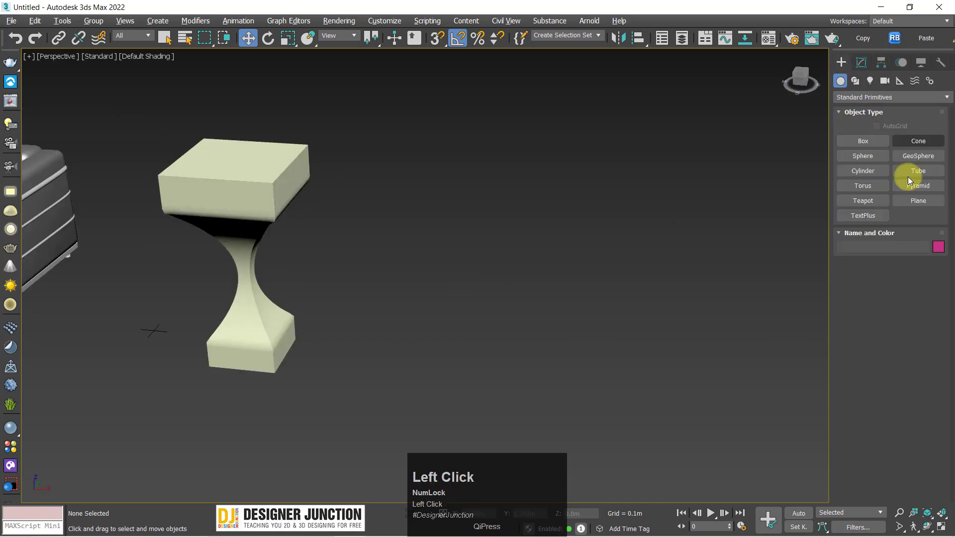
{"action": "left_click", "coordinate": [864, 172]}
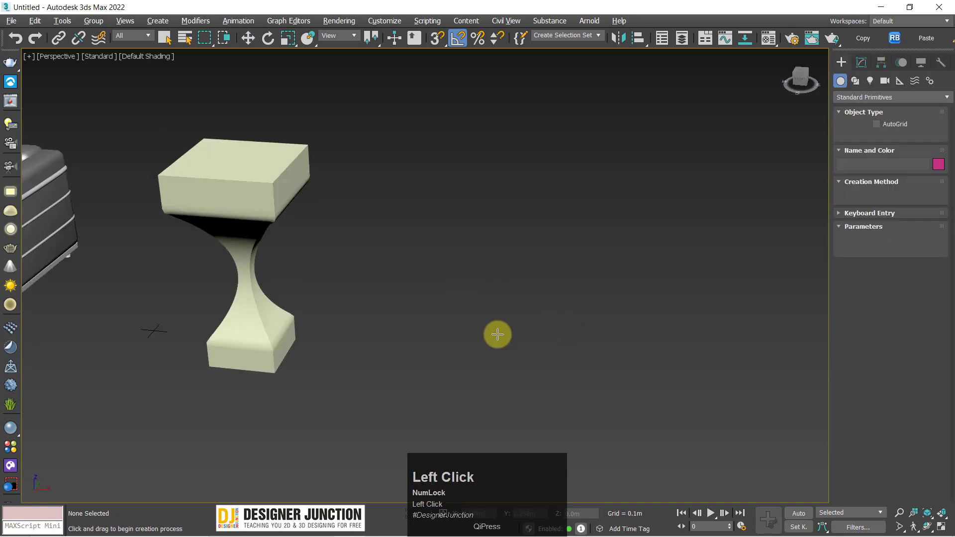
{"action": "left_click_drag", "start_coordinate": [463, 342], "coordinate": [509, 371]}
{"action": "left_click", "coordinate": [510, 337]}
{"action": "right_click", "coordinate": [536, 221]}
Step: Create a sphere beside the tapered box, raised to about Z 0.269 m and scaled up uniformly to about twice its size
{"action": "left_click", "coordinate": [863, 156]}
{"action": "right_click", "coordinate": [509, 370]}
{"action": "left_click_drag", "start_coordinate": [491, 295], "coordinate": [497, 250]}
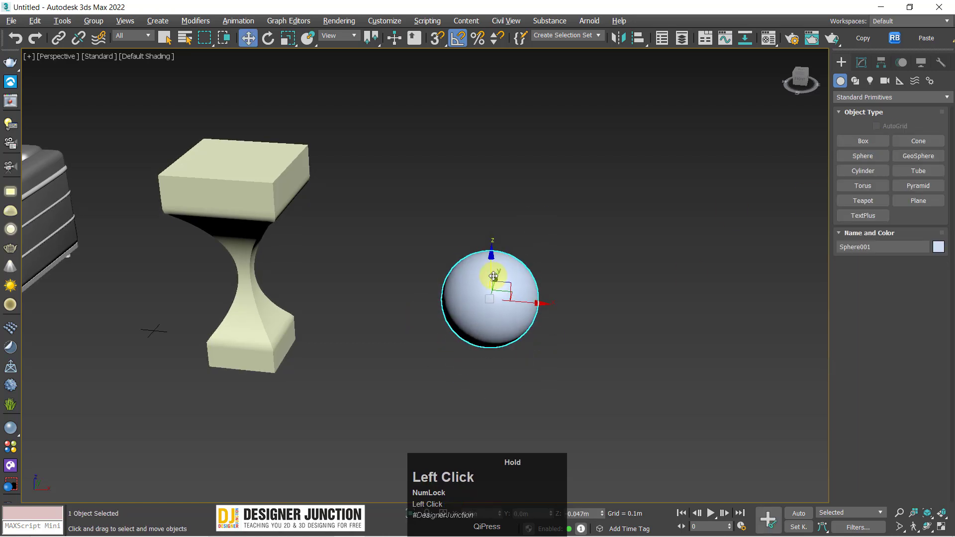
{"action": "key", "text": "r"}
{"action": "left_click_drag", "start_coordinate": [502, 300], "coordinate": [503, 247]}
{"action": "key", "text": "w"}
Step: Copy the tapered box's Taper modifier onto the sphere and reset its amount and curve to 0
{"action": "left_click", "coordinate": [254, 187]}
{"action": "left_click", "coordinate": [861, 62]}
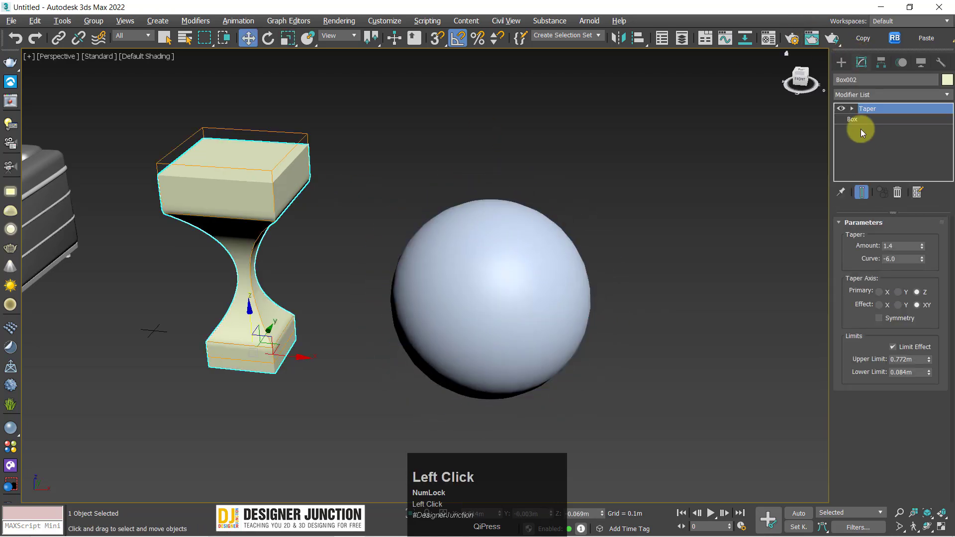
{"action": "left_click_drag", "start_coordinate": [736, 149], "coordinate": [557, 293]}
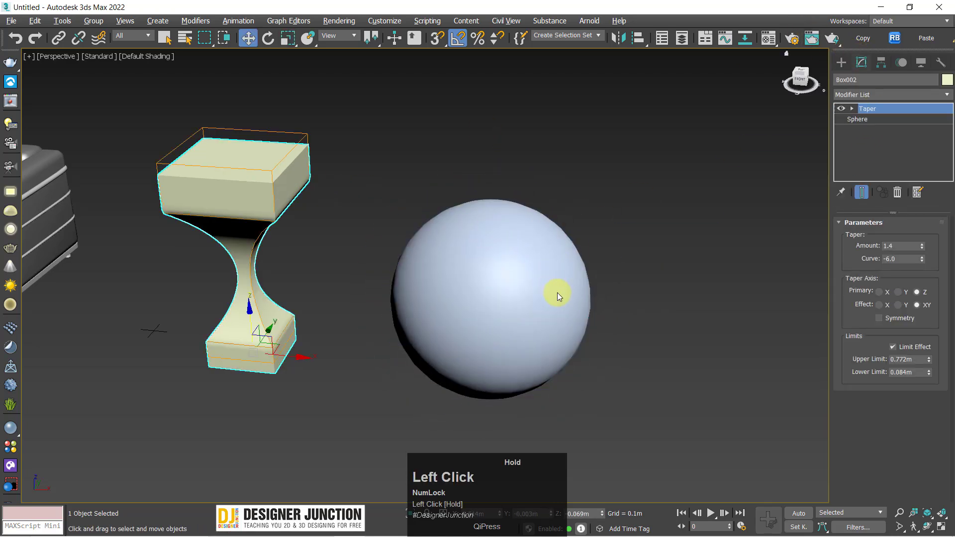
{"action": "right_click", "coordinate": [922, 258]}
{"action": "right_click", "coordinate": [923, 245]}
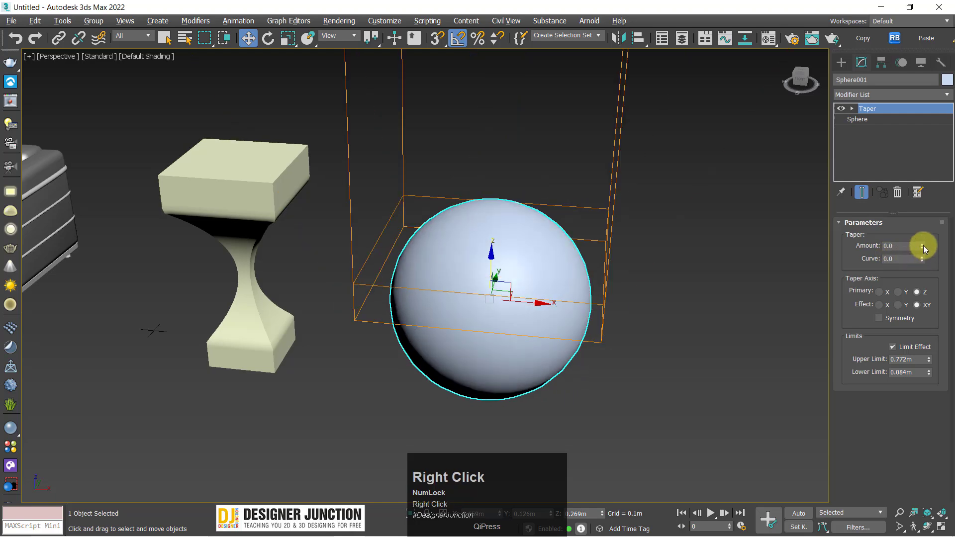
Step: Turn off Limit Effect on the sphere's copied Taper and lower its gizmo along Z below the sphere
{"action": "left_click", "coordinate": [905, 348]}
{"action": "scroll", "coordinate": [576, 329], "scroll_direction": "down", "scroll_amount": 3}
{"action": "middle_click_drag", "start_coordinate": [572, 313], "coordinate": [555, 295], "text": "alt"}
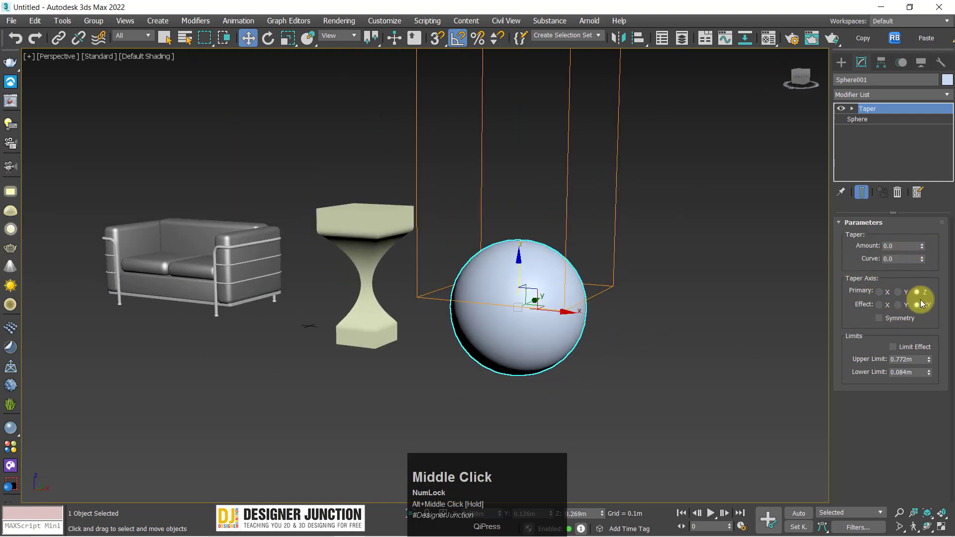
{"action": "left_click", "coordinate": [870, 111]}
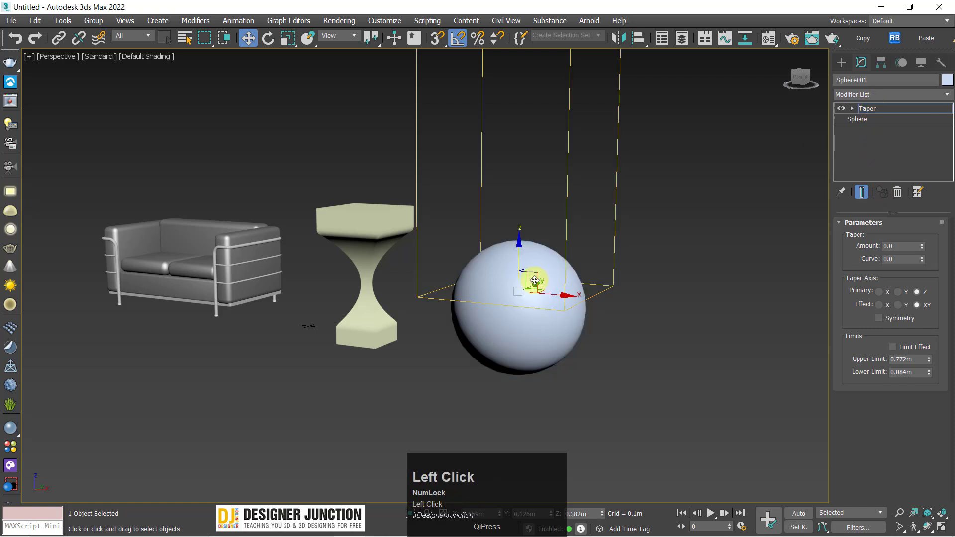
{"action": "left_click_drag", "start_coordinate": [520, 262], "coordinate": [540, 402]}
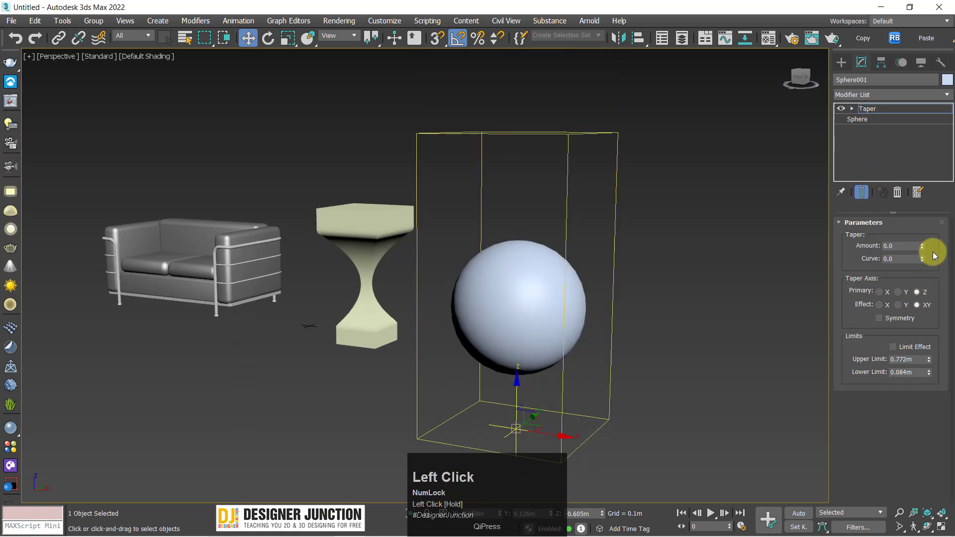
Step: Replace the sphere's copied Taper with a new Taper modifier and set its amount to about -1.0
{"action": "left_click", "coordinate": [898, 194]}
{"action": "left_click", "coordinate": [840, 96]}
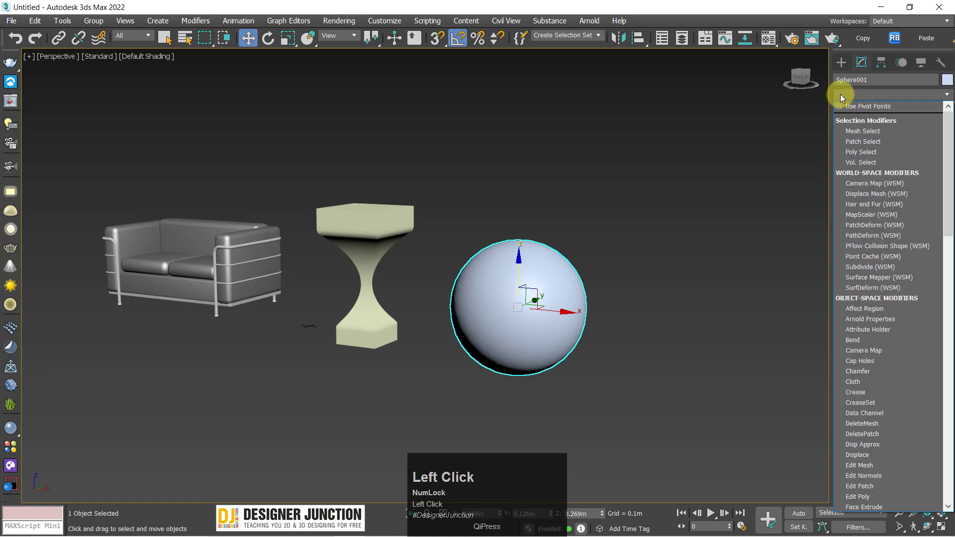
{"action": "key", "text": "t"}
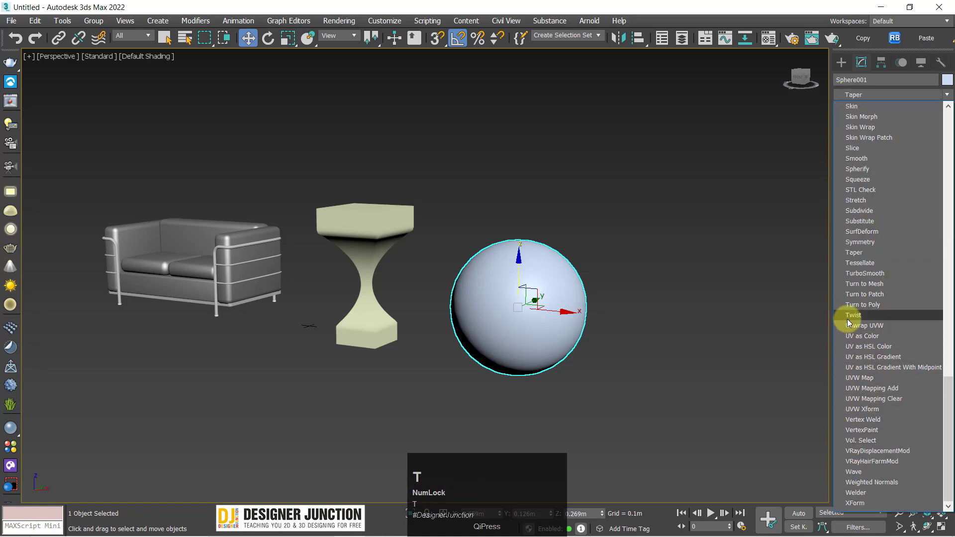
{"action": "left_click", "coordinate": [847, 253]}
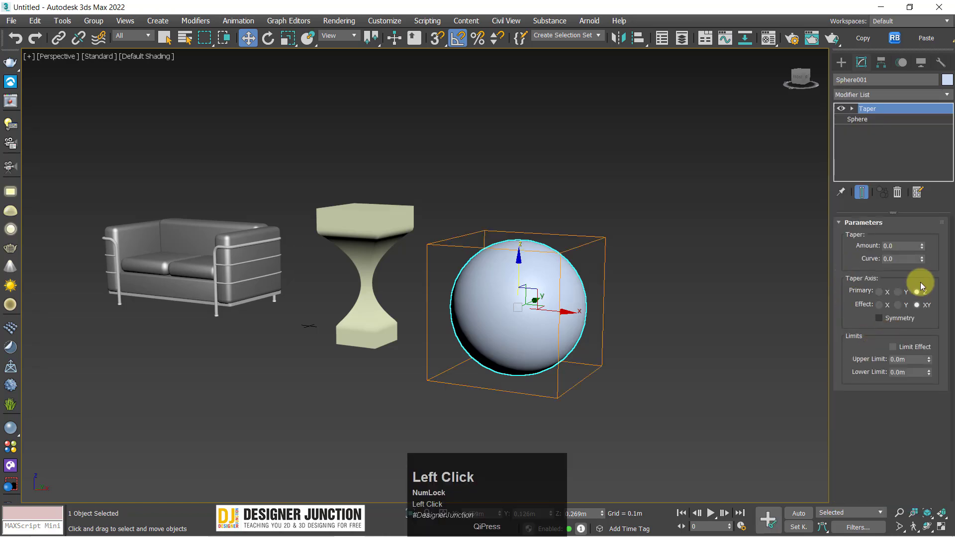
{"action": "left_click_drag", "start_coordinate": [921, 243], "coordinate": [882, 293]}
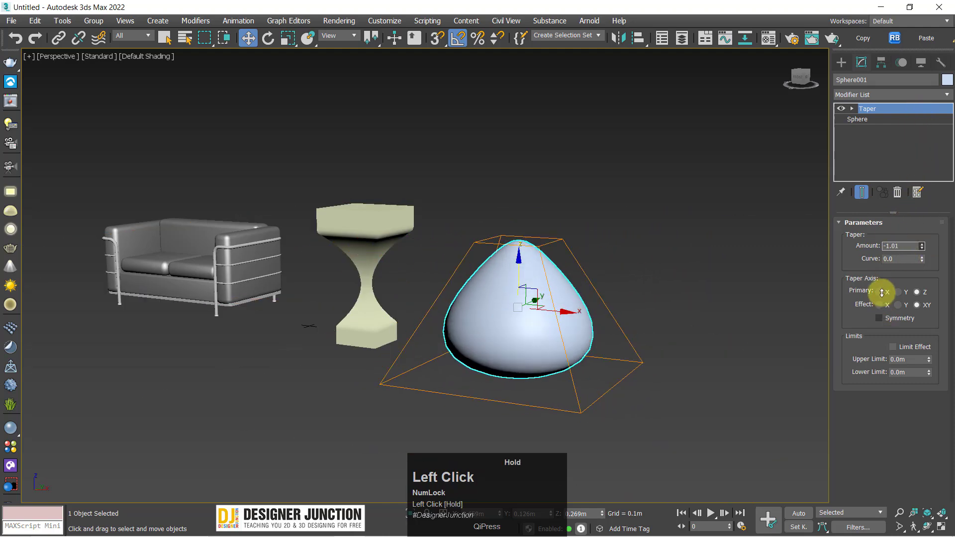
{"action": "middle_click_drag", "start_coordinate": [527, 338], "coordinate": [775, 380], "text": "alt"}
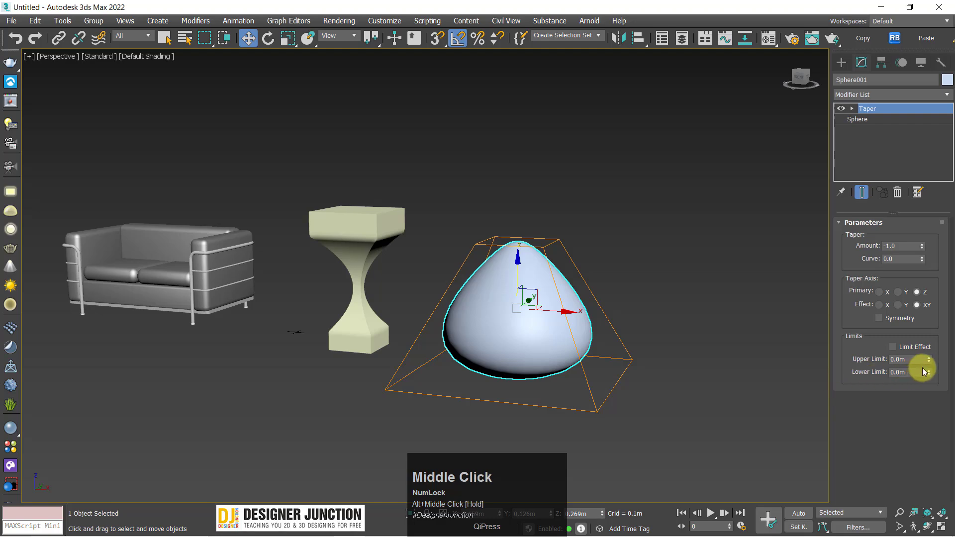
Step: Switch Limit Effect on and off on the sphere's Taper to compare the shapes, leaving it on
{"action": "left_click", "coordinate": [909, 347]}
{"action": "left_click", "coordinate": [909, 347]}
{"action": "left_click", "coordinate": [909, 347]}
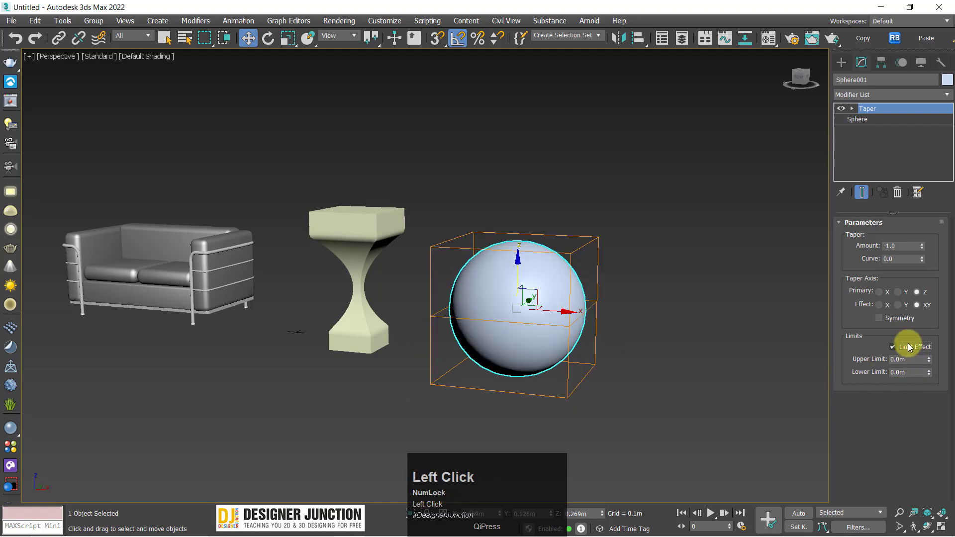
{"action": "scroll", "coordinate": [489, 362], "scroll_direction": "up", "scroll_amount": 2}
{"action": "middle_click_drag", "start_coordinate": [490, 362], "coordinate": [465, 374], "text": "alt"}
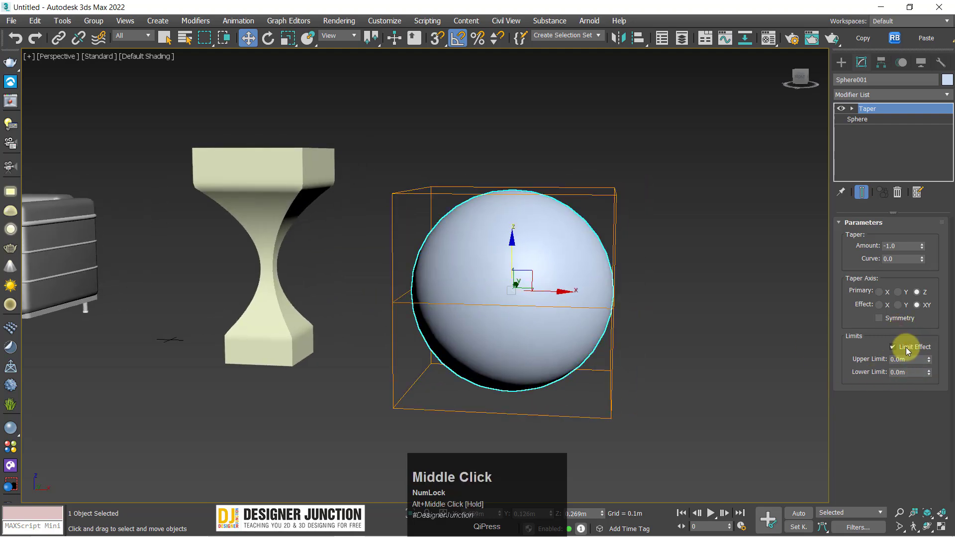
{"action": "left_click", "coordinate": [906, 347]}
{"action": "left_click", "coordinate": [906, 348]}
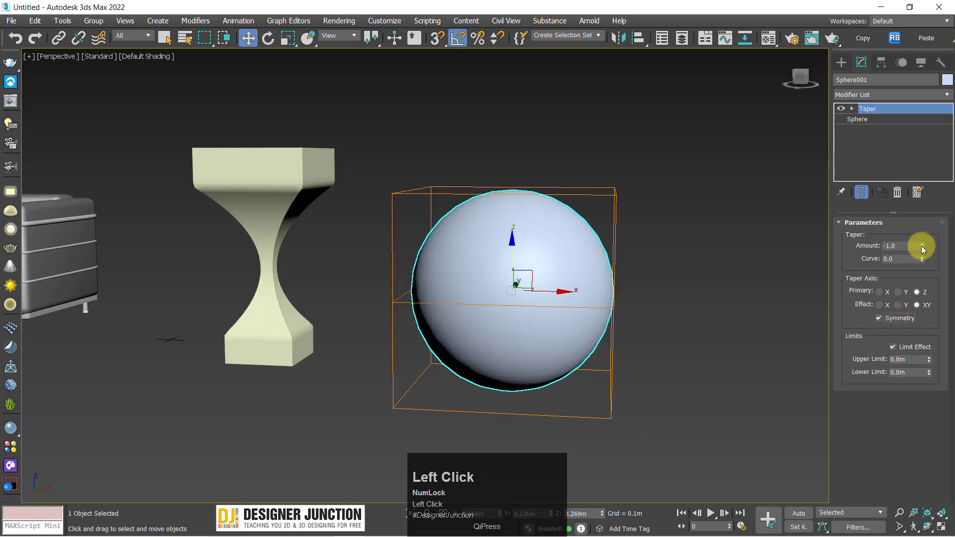
Step: Leave Symmetry off on the sphere's limited Taper and try an amount of about -1.31
{"action": "left_click", "coordinate": [879, 318]}
{"action": "mouse_move", "coordinate": [922, 245]}
{"action": "left_mouse_down"}
{"action": "mouse_move", "coordinate": [924, 221]}
{"action": "mouse_move", "coordinate": [918, 262]}
{"action": "left_mouse_up"}
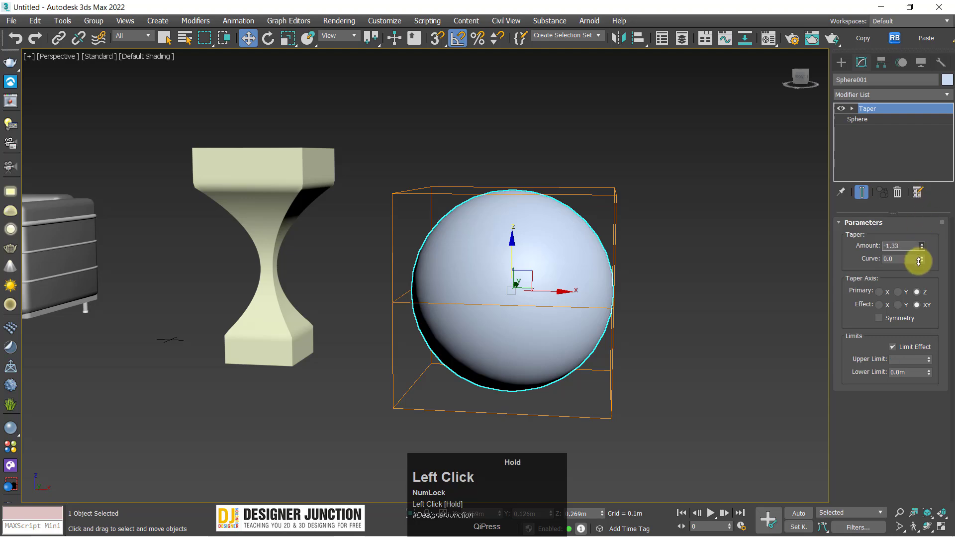
{"action": "middle_click_drag", "start_coordinate": [742, 320], "coordinate": [873, 335], "text": "alt"}
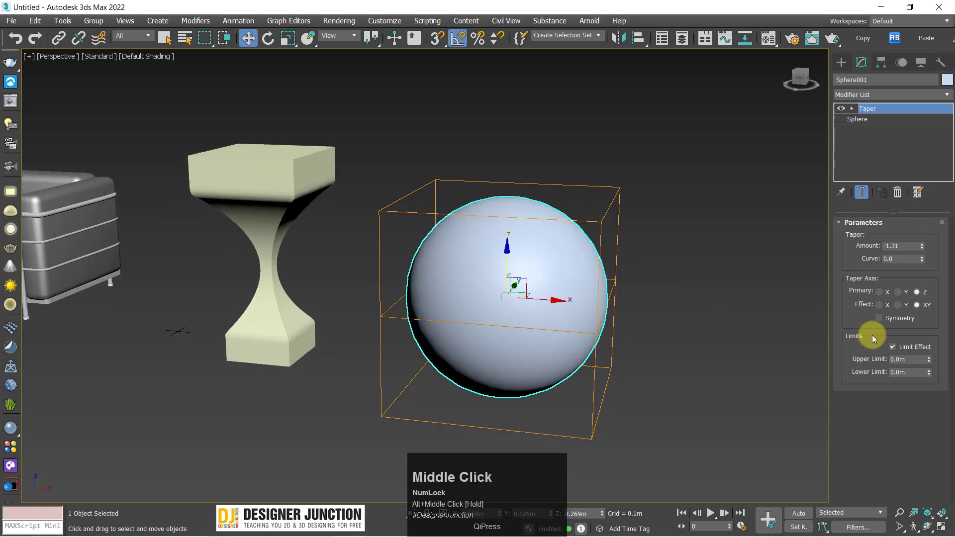
Step: Turn off Limit Effect on the sphere's Taper and set the amount to about -2.05 and the curve to about 0.39
{"action": "left_click", "coordinate": [894, 347]}
{"action": "left_click_drag", "start_coordinate": [924, 247], "coordinate": [920, 267]}
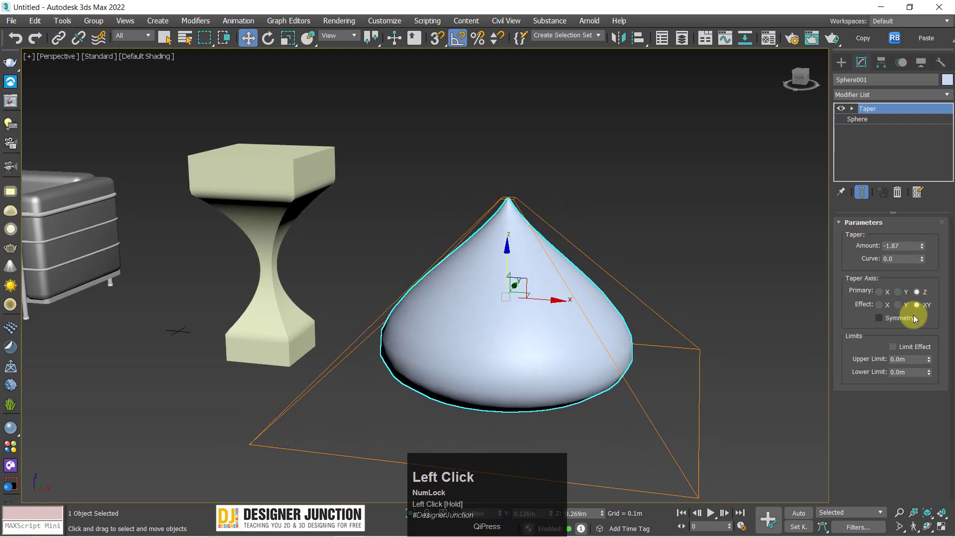
{"action": "left_click_drag", "start_coordinate": [920, 259], "coordinate": [13, 138]}
Step: Raise the sphere's Taper gizmo along the Z axis to about 0.842 m
{"action": "left_click", "coordinate": [867, 109]}
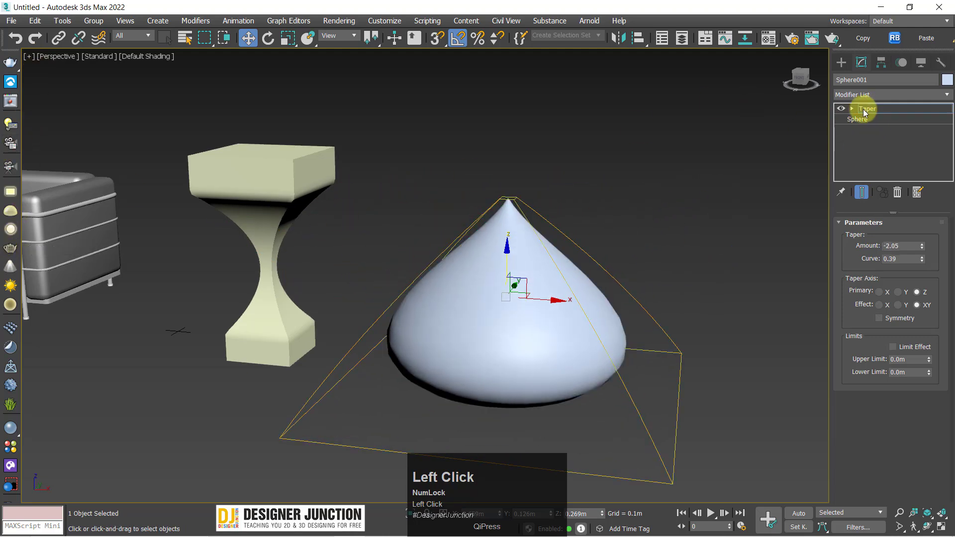
{"action": "middle_click_drag", "start_coordinate": [437, 292], "coordinate": [476, 264], "text": "alt"}
{"action": "left_click_drag", "start_coordinate": [486, 256], "coordinate": [575, 181]}
{"action": "middle_click_drag", "start_coordinate": [529, 346], "coordinate": [535, 339], "text": "alt"}
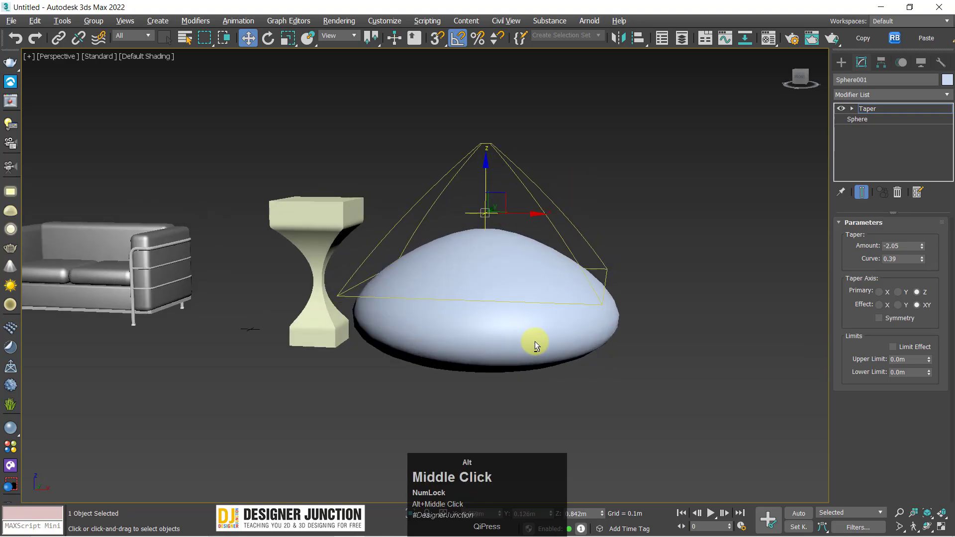
{"action": "middle_click_drag", "start_coordinate": [533, 305], "coordinate": [540, 301], "text": "alt"}
Step: Raise the sphere's Taper gizmo further in the Front view to about 0.951 m and return to the Perspective view
{"action": "key", "text": "alt+w"}
{"action": "key", "text": "alt+w"}
{"action": "key", "text": "z"}
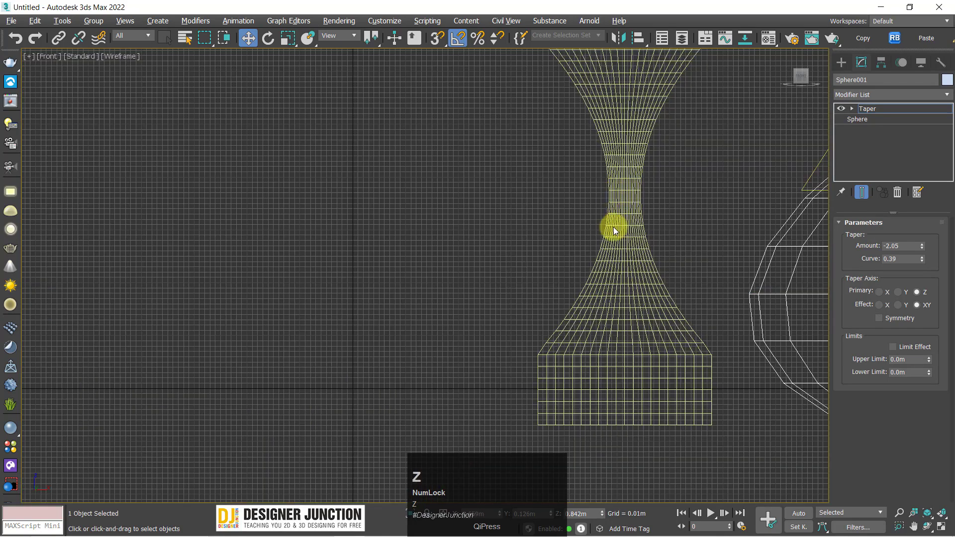
{"action": "middle_click_drag", "start_coordinate": [467, 211], "coordinate": [463, 181]}
{"action": "left_click_drag", "start_coordinate": [431, 141], "coordinate": [438, 118]}
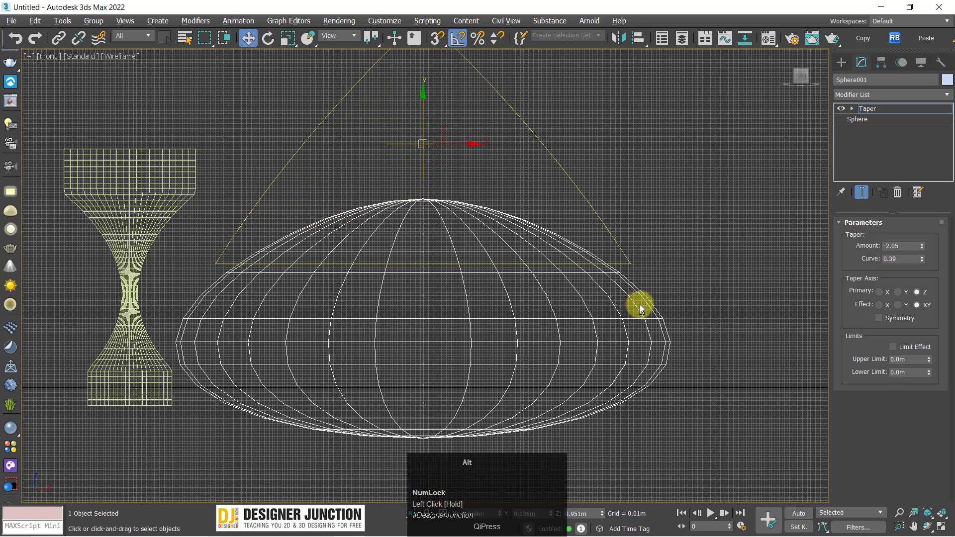
{"action": "key", "text": "alt+w"}
{"action": "scroll", "coordinate": [764, 331], "scroll_direction": "up", "scroll_amount": 2}
Step: Compare the sphere's Taper with Symmetry on and off, leaving Symmetry on
{"action": "left_click", "coordinate": [891, 319]}
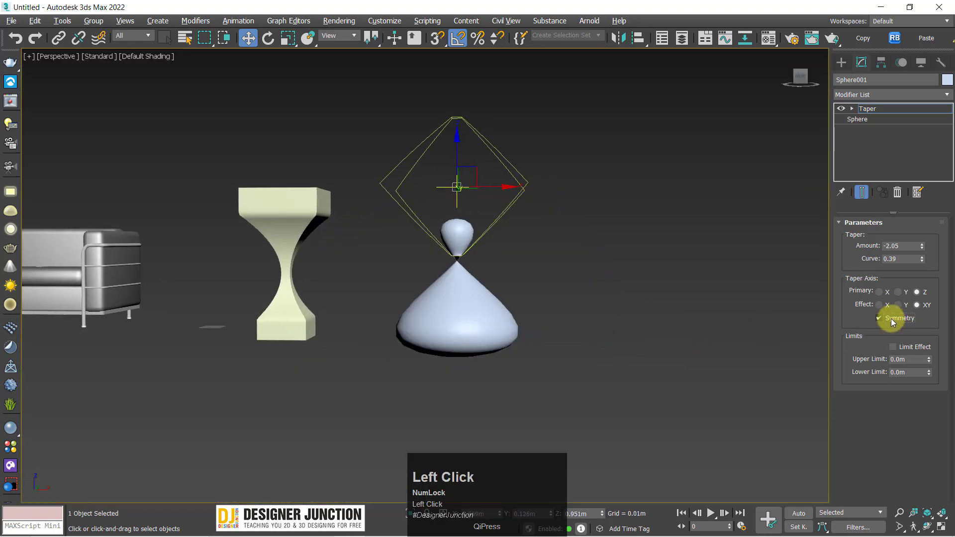
{"action": "left_click", "coordinate": [891, 320]}
{"action": "left_click", "coordinate": [891, 319]}
{"action": "middle_click_drag", "start_coordinate": [544, 294], "coordinate": [816, 124], "text": "alt"}
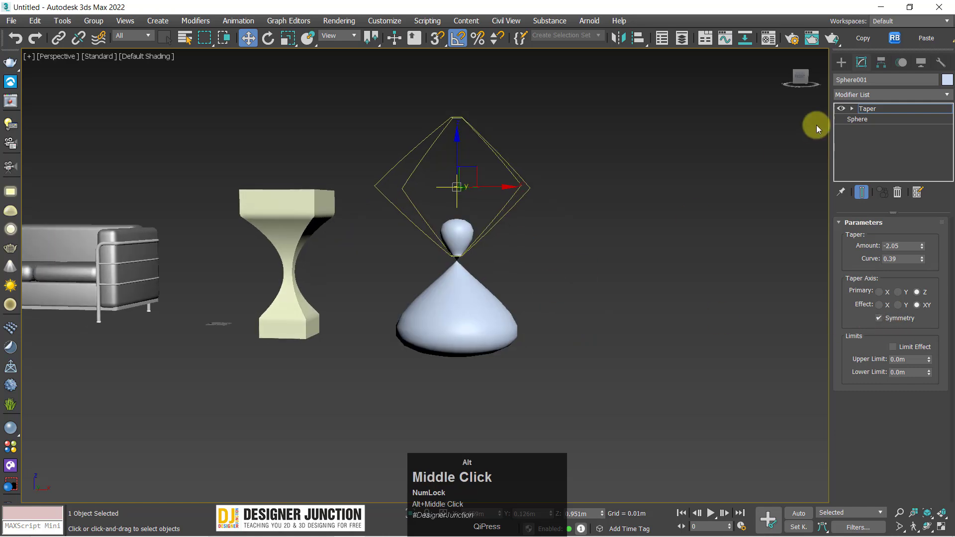
{"action": "left_click", "coordinate": [874, 109]}
{"action": "left_click_drag", "start_coordinate": [458, 249], "coordinate": [470, 279]}
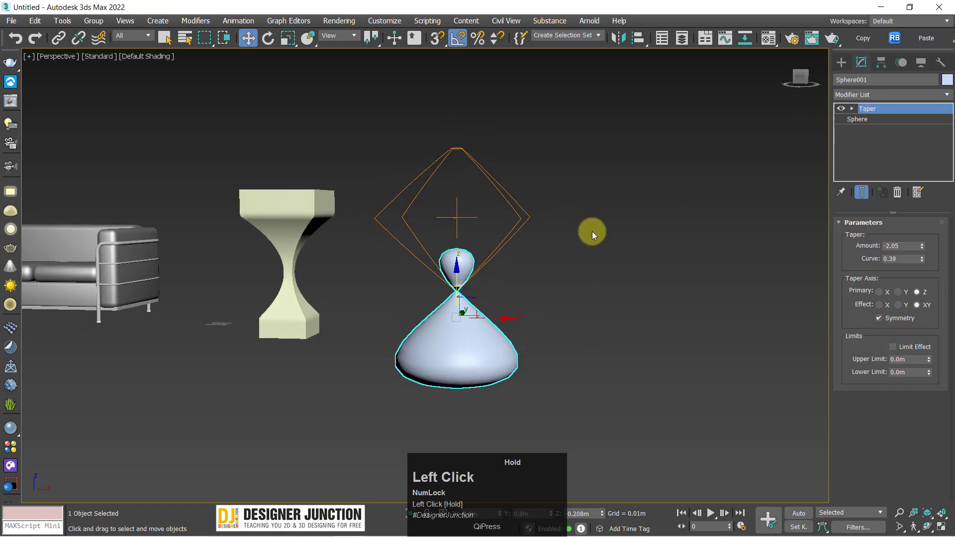
{"action": "key", "text": "ctrl+z"}
Step: Lower the sphere's Taper gizmo to about Z 0.759 m and compare Symmetry on and off, leaving it off
{"action": "left_click", "coordinate": [876, 110], "text": "ctrl"}
{"action": "left_click_drag", "start_coordinate": [463, 165], "coordinate": [480, 179]}
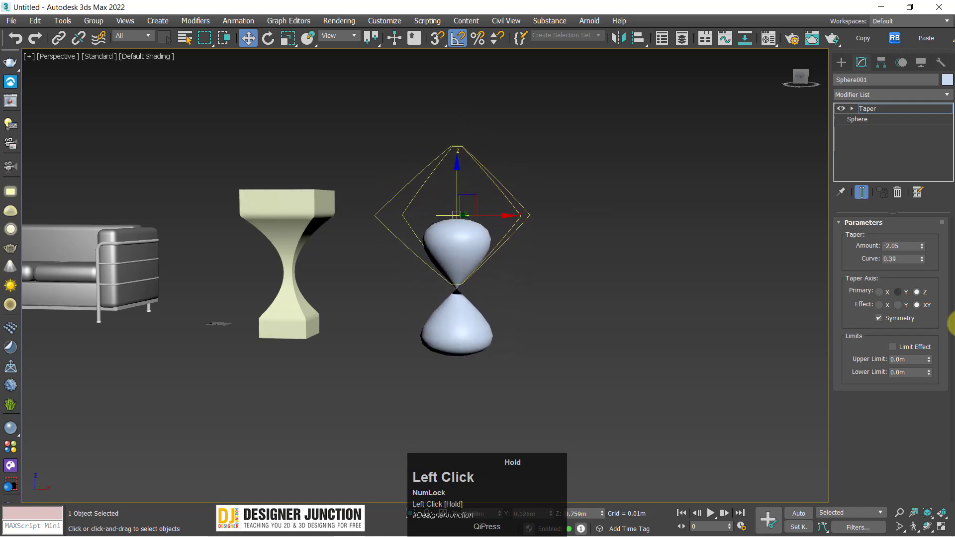
{"action": "left_click", "coordinate": [879, 318]}
{"action": "left_click", "coordinate": [886, 317]}
{"action": "left_click", "coordinate": [885, 317]}
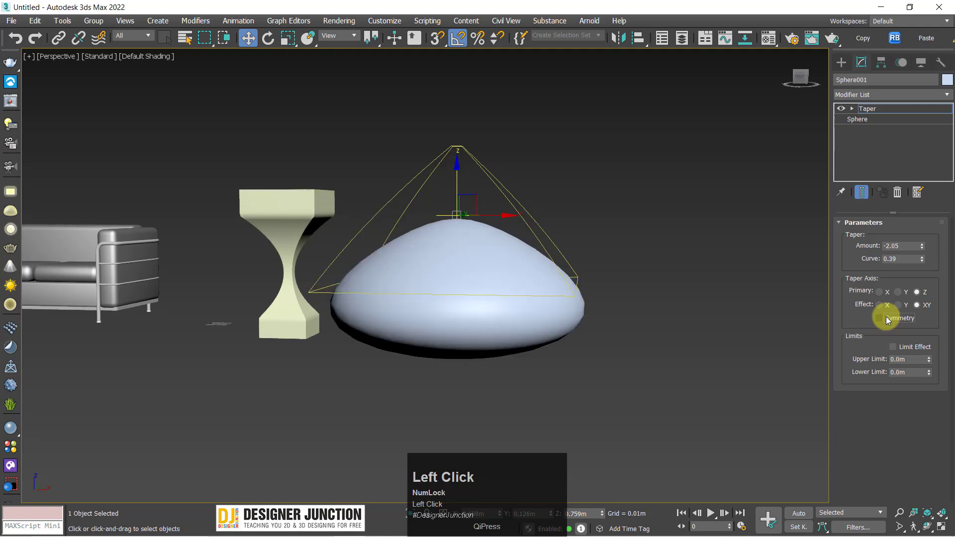
{"action": "left_click", "coordinate": [885, 317]}
{"action": "middle_click_drag", "start_coordinate": [499, 324], "coordinate": [532, 281], "text": "alt"}
{"action": "left_click", "coordinate": [890, 320]}
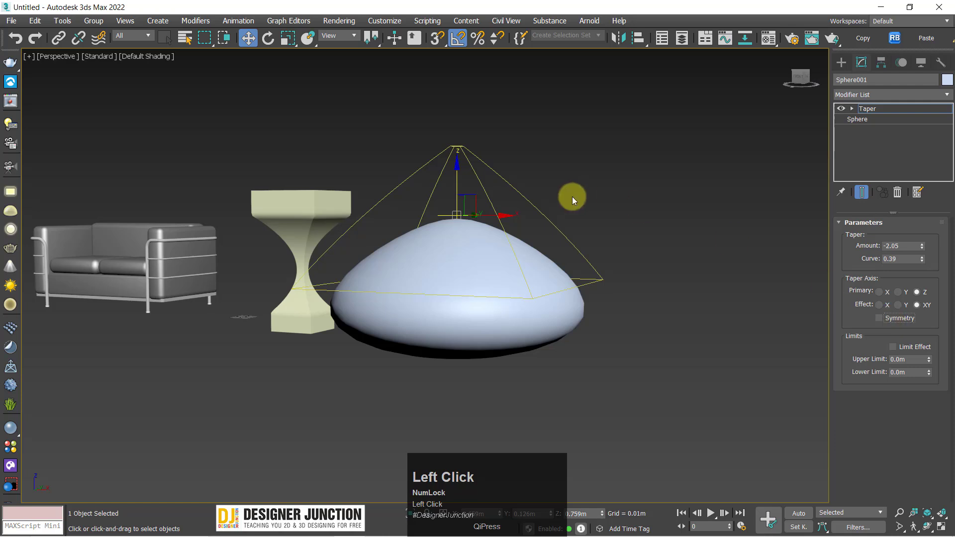
Step: Remove the Taper modifier from the sphere and delete the sphere
{"action": "middle_click_drag", "start_coordinate": [572, 199], "coordinate": [622, 189], "text": "alt"}
{"action": "left_click", "coordinate": [868, 108]}
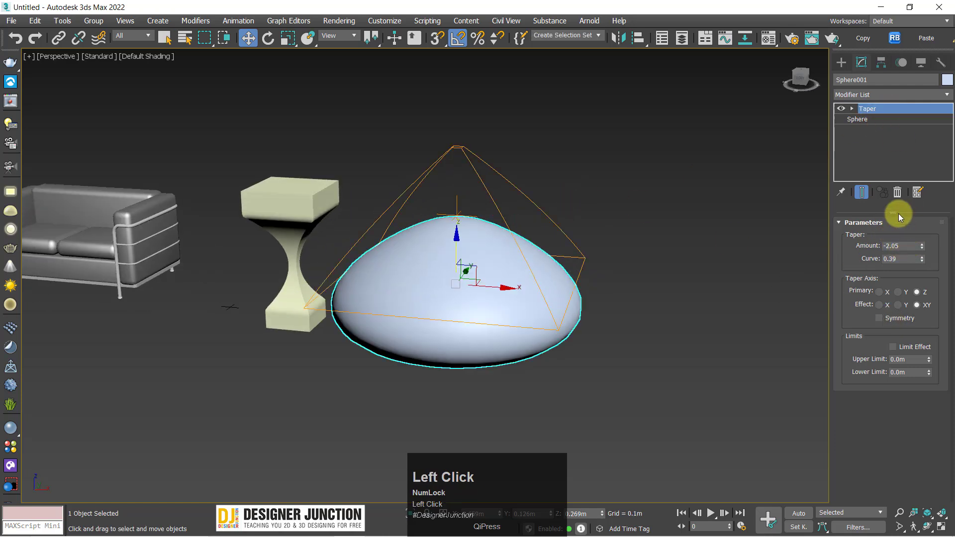
{"action": "left_click", "coordinate": [898, 193]}
{"action": "left_click", "coordinate": [527, 338]}
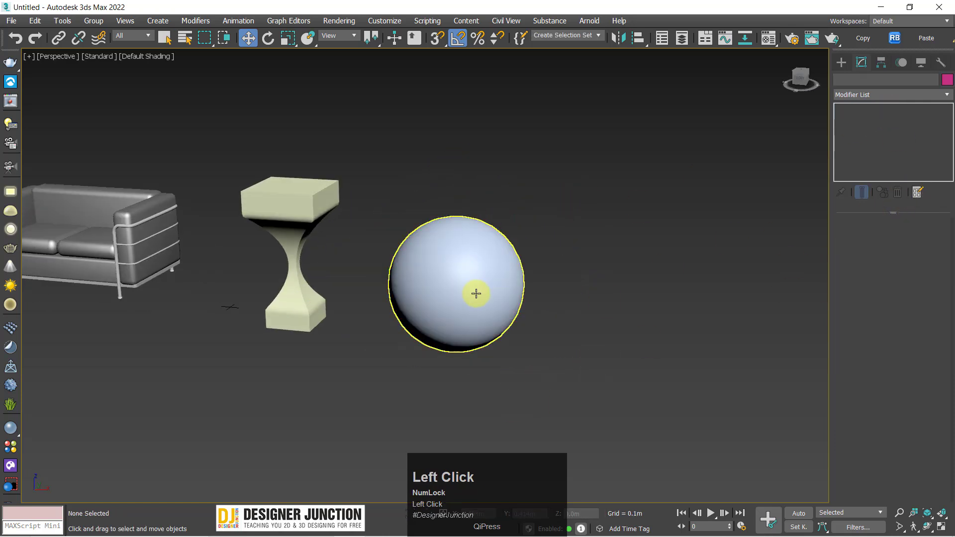
{"action": "left_click", "coordinate": [476, 292]}
{"action": "key", "text": "Delete"}
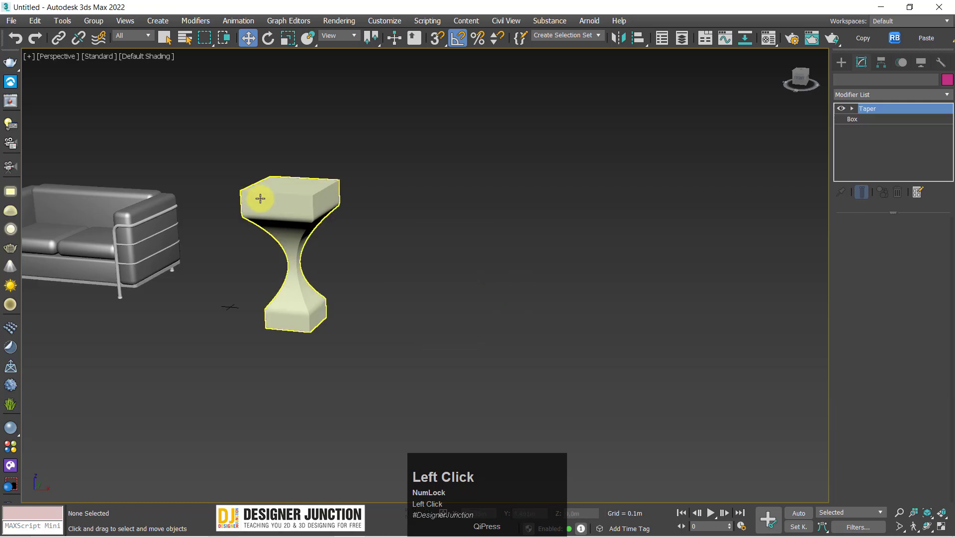
Step: Make one independent copy of the tapered box beside the original and frame it
{"action": "left_click", "coordinate": [260, 199]}
{"action": "left_click_drag", "start_coordinate": [340, 326], "coordinate": [505, 383], "text": "shift"}
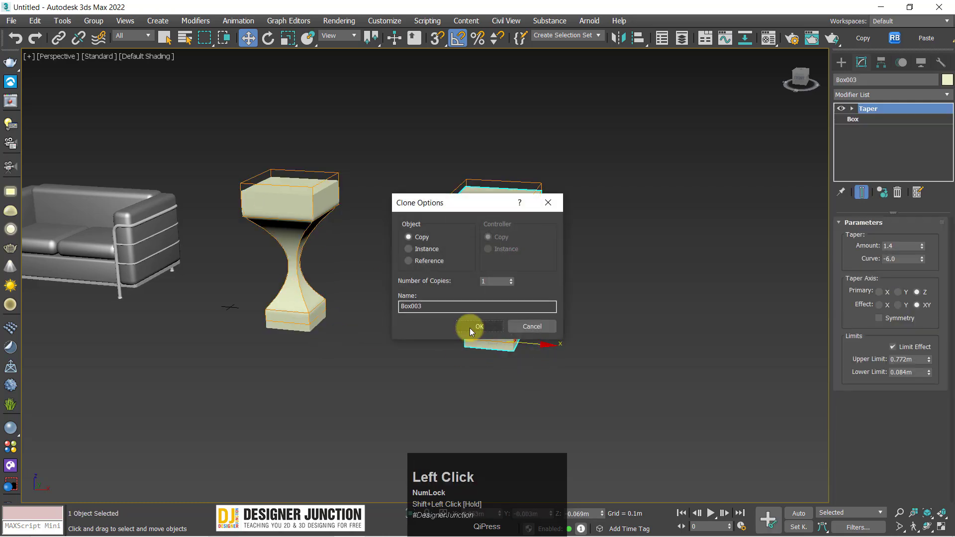
{"action": "left_click", "coordinate": [469, 326]}
{"action": "key", "text": "z"}
{"action": "middle_click_drag", "start_coordinate": [497, 350], "coordinate": [508, 296], "text": "alt"}
{"action": "left_click", "coordinate": [869, 110]}
{"action": "scroll", "coordinate": [525, 298], "scroll_direction": "down", "scroll_amount": 4}
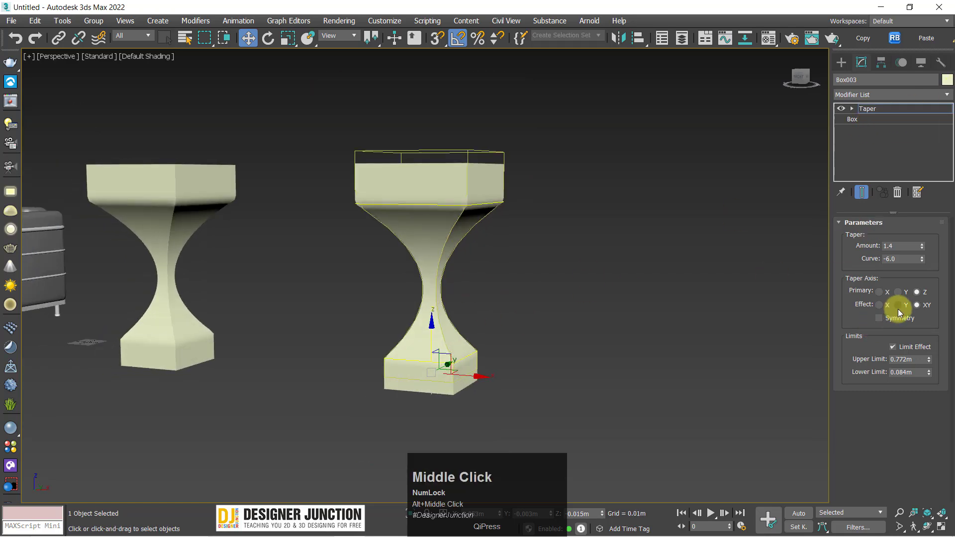
Step: Raise the copy's Taper gizmo to about Z 0.334 m
{"action": "left_click", "coordinate": [876, 108]}
{"action": "left_click_drag", "start_coordinate": [429, 346], "coordinate": [814, 210]}
{"action": "key", "text": "ctrl+z"}
{"action": "left_click", "coordinate": [869, 109]}
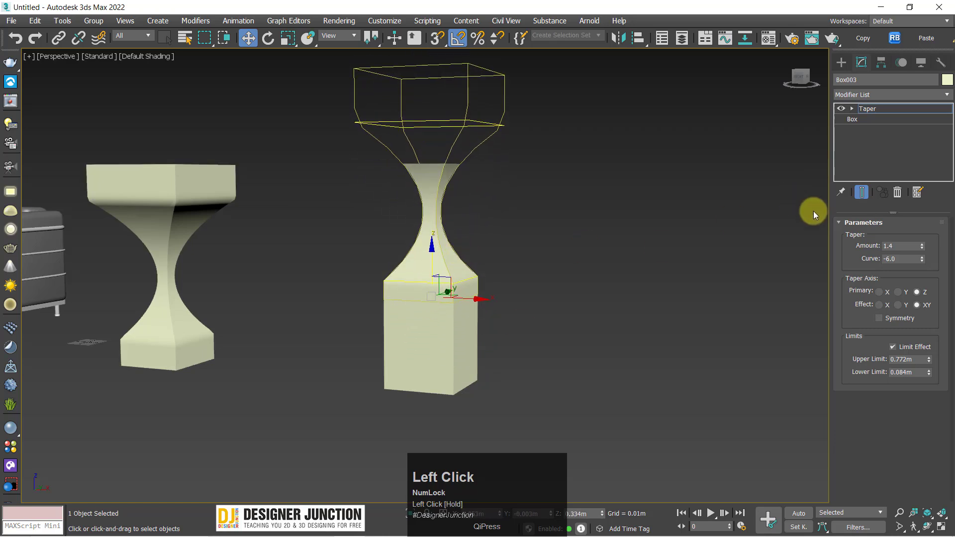
{"action": "left_click", "coordinate": [896, 156]}
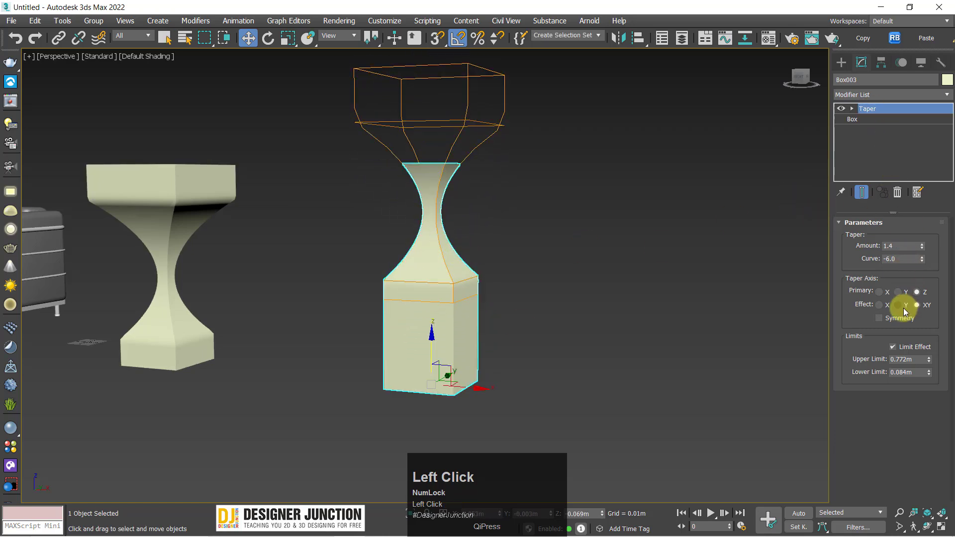
Step: Turn off the copy's Limit Effect and compare its Taper with Symmetry on and off, leaving Symmetry off
{"action": "left_click", "coordinate": [902, 350]}
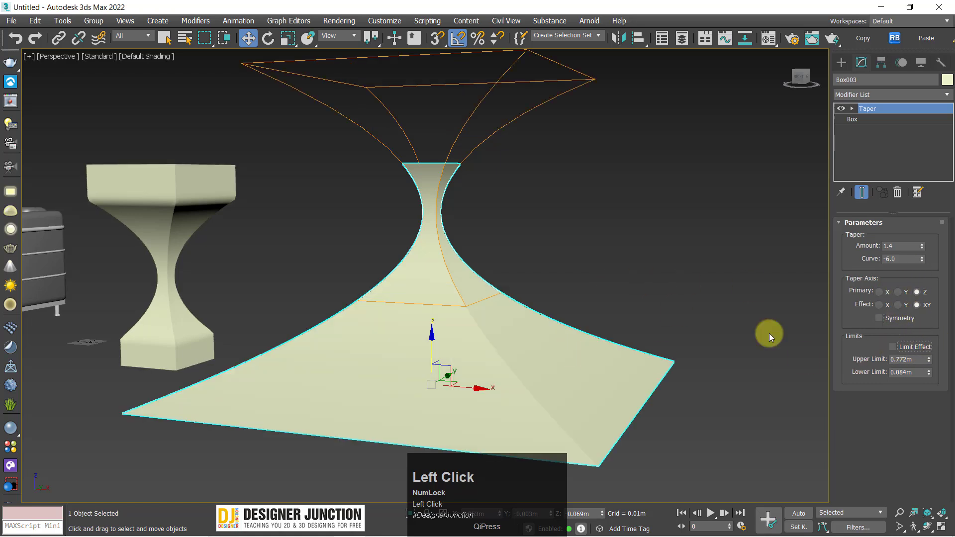
{"action": "left_click", "coordinate": [885, 321]}
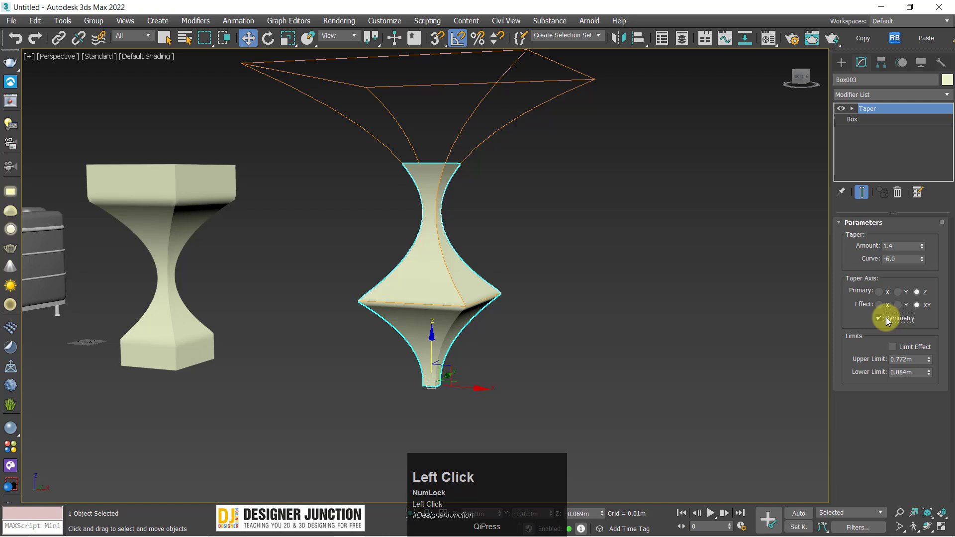
{"action": "left_click", "coordinate": [887, 320]}
{"action": "left_click", "coordinate": [887, 320]}
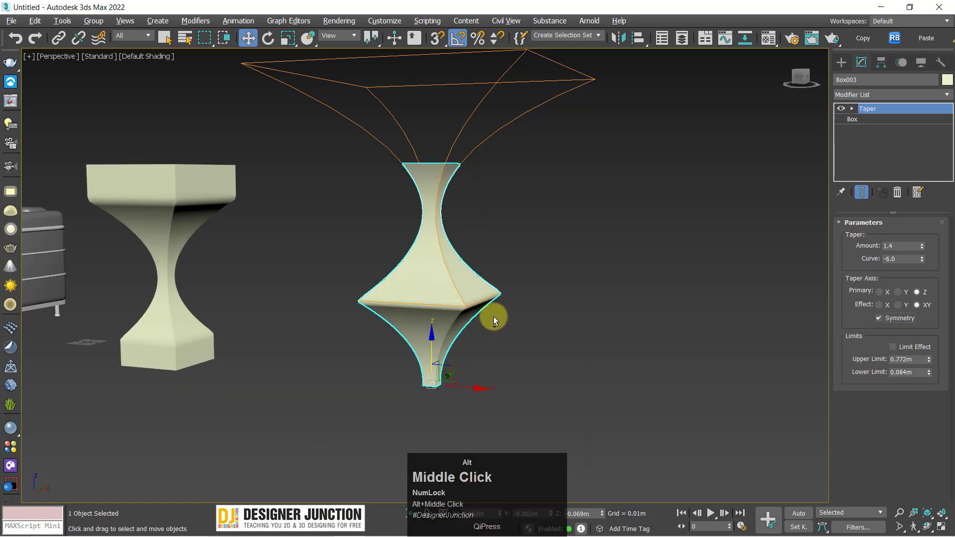
{"action": "middle_click_drag", "start_coordinate": [493, 317], "coordinate": [416, 321], "text": "alt"}
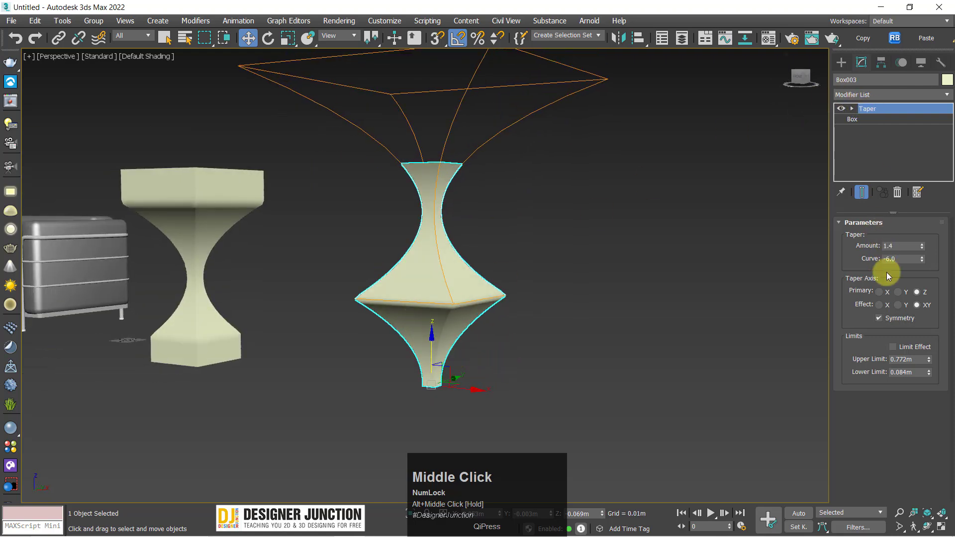
{"action": "left_click", "coordinate": [885, 322]}
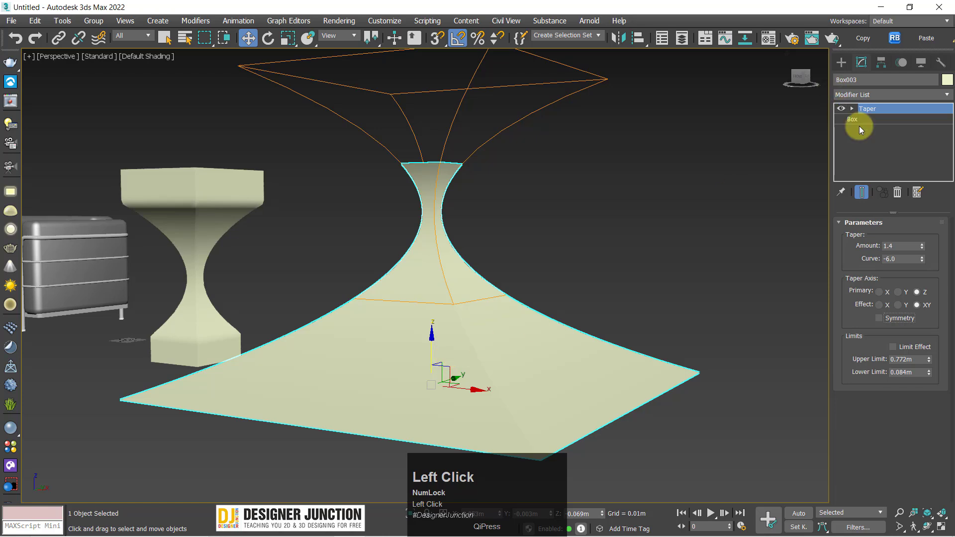
Step: Turn on Symmetry for the copy's Taper and raise its gizmo to about Z 0.446 m
{"action": "left_click", "coordinate": [872, 109]}
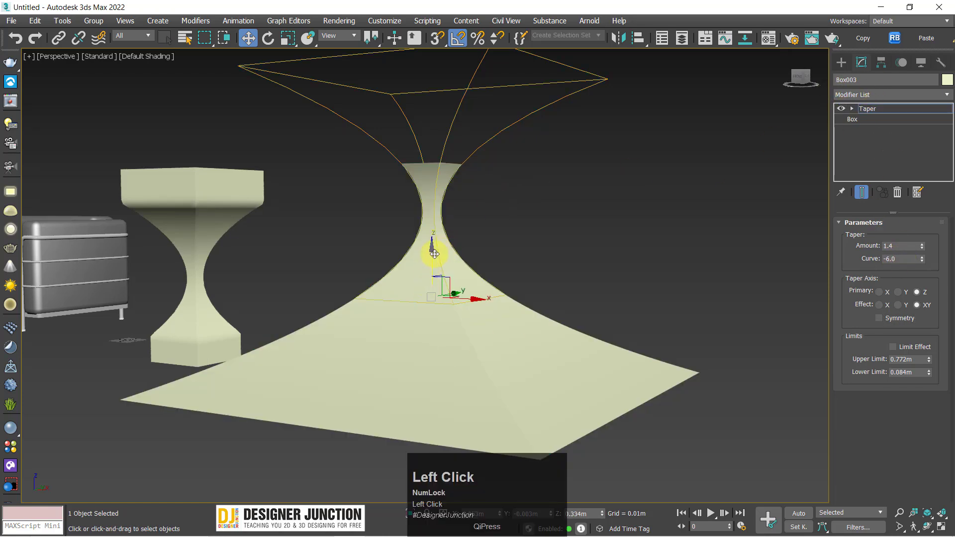
{"action": "left_click_drag", "start_coordinate": [433, 280], "coordinate": [441, 296]}
{"action": "left_click", "coordinate": [879, 318]}
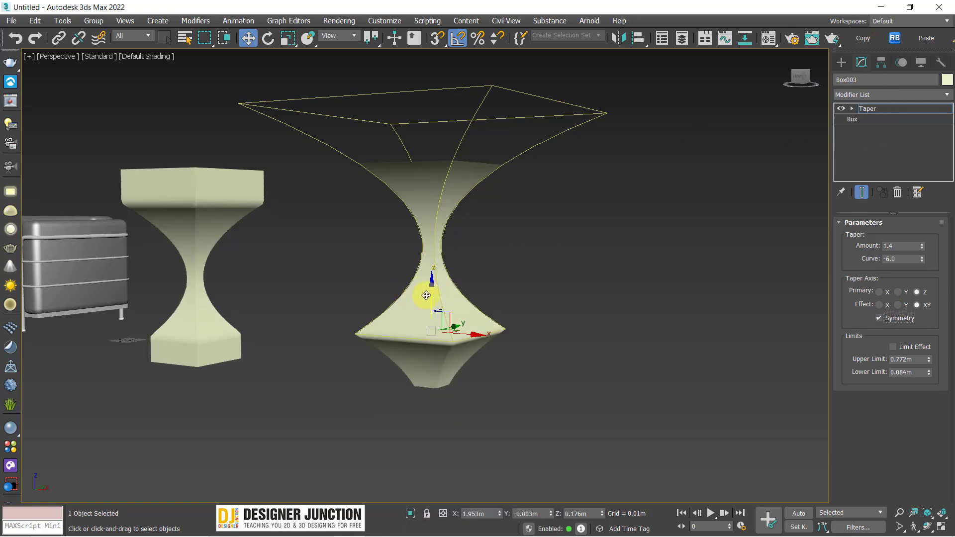
{"action": "left_click_drag", "start_coordinate": [432, 291], "coordinate": [453, 234]}
{"action": "mouse_move", "coordinate": [503, 300]}
{"action": "middle_mouse_down", "text": "alt"}
{"action": "mouse_move", "coordinate": [560, 345]}
{"action": "mouse_move", "coordinate": [508, 288]}
{"action": "middle_mouse_up", "text": "alt"}
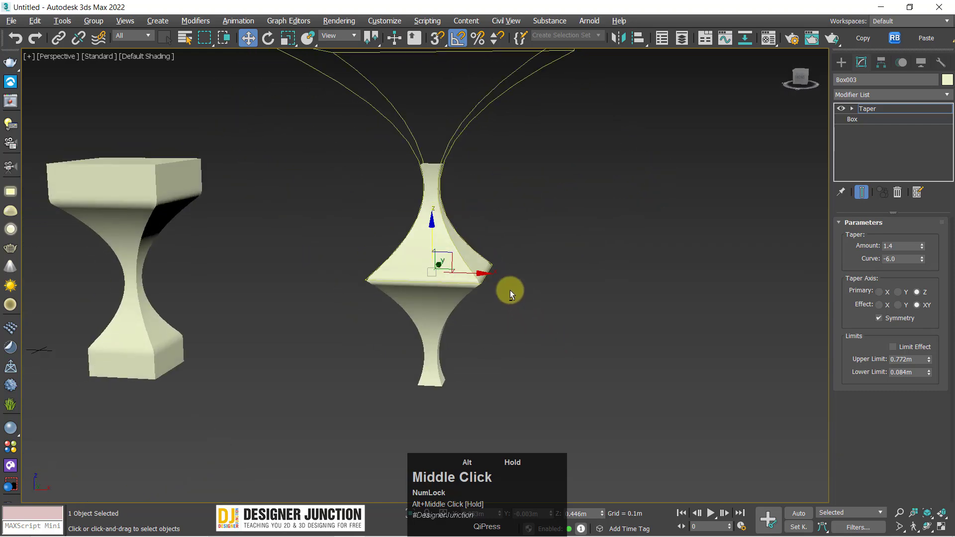
{"action": "middle_click_drag", "start_coordinate": [481, 347], "coordinate": [427, 370], "text": "alt"}
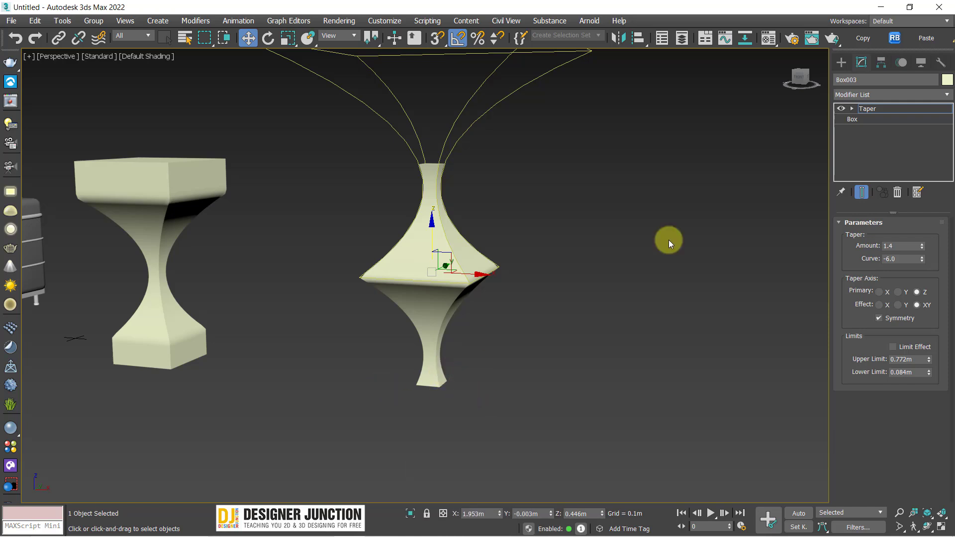
{"action": "left_click", "coordinate": [651, 295]}
Step: Move the symmetrical tapered copy along X closer to the first tapered box
{"action": "left_click", "coordinate": [485, 271]}
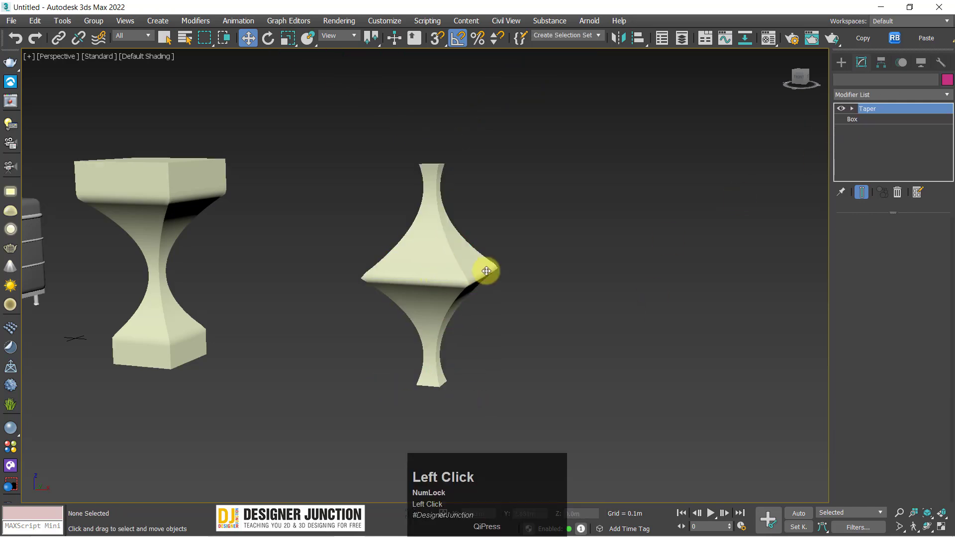
{"action": "scroll", "coordinate": [479, 278], "scroll_direction": "down", "scroll_amount": 2}
{"action": "middle_click_drag", "start_coordinate": [479, 278], "coordinate": [495, 335], "text": "alt"}
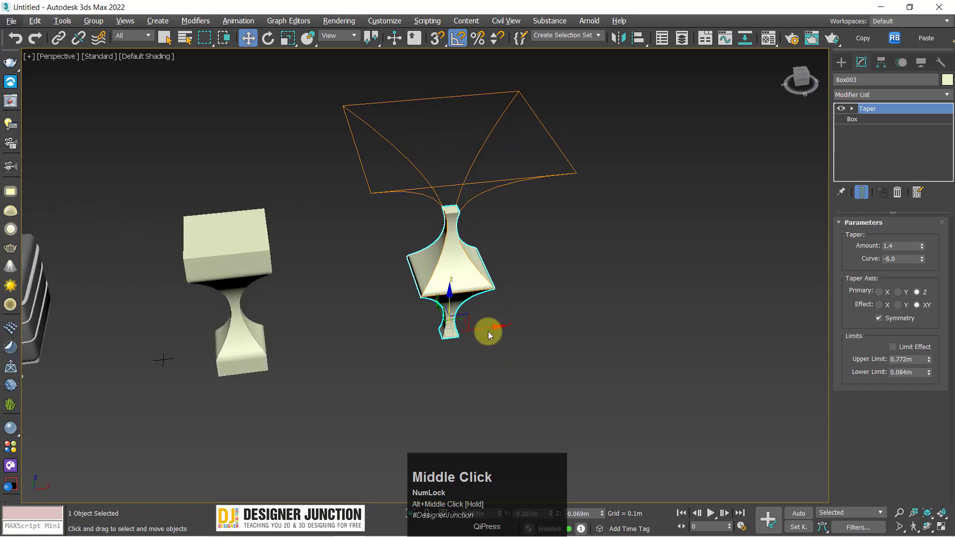
{"action": "left_click", "coordinate": [447, 341]}
{"action": "left_click", "coordinate": [478, 322]}
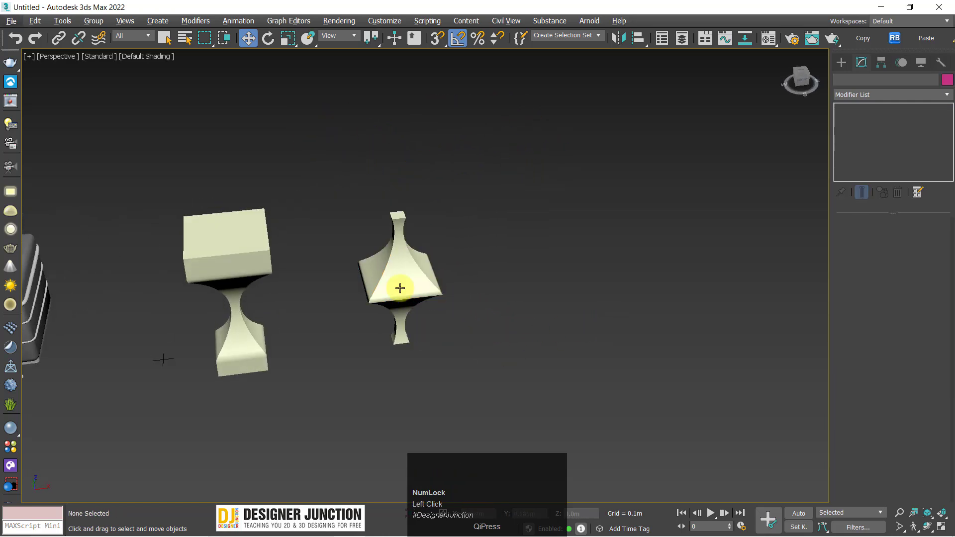
Step: Examine the two tapered boxes beside the sofa from the front and from above
{"action": "middle_click_drag", "start_coordinate": [470, 262], "coordinate": [398, 207]}
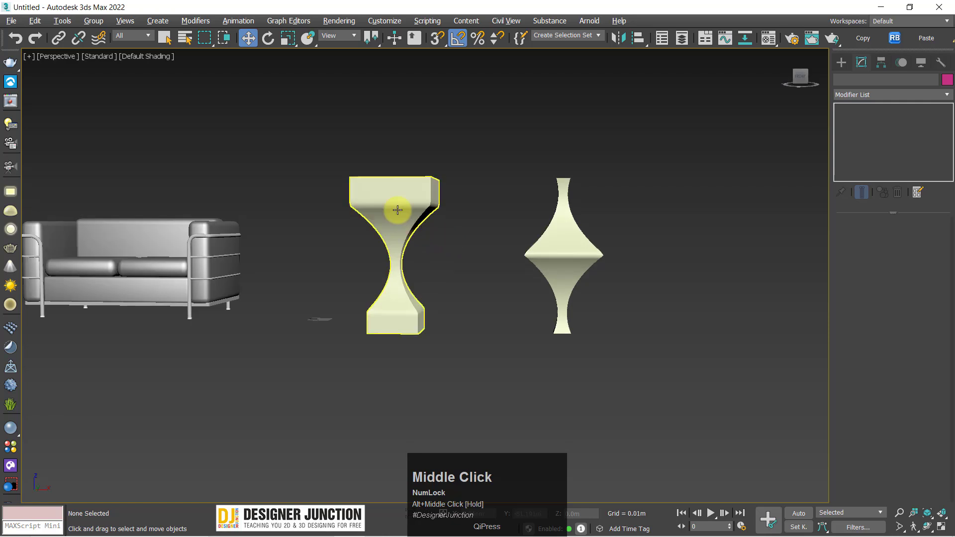
{"action": "left_click", "coordinate": [398, 207]}
{"action": "scroll", "coordinate": [426, 256], "scroll_direction": "down", "scroll_amount": 3}
{"action": "middle_click", "coordinate": [452, 260]}
{"action": "scroll", "coordinate": [454, 260], "scroll_direction": "up", "scroll_amount": 5}
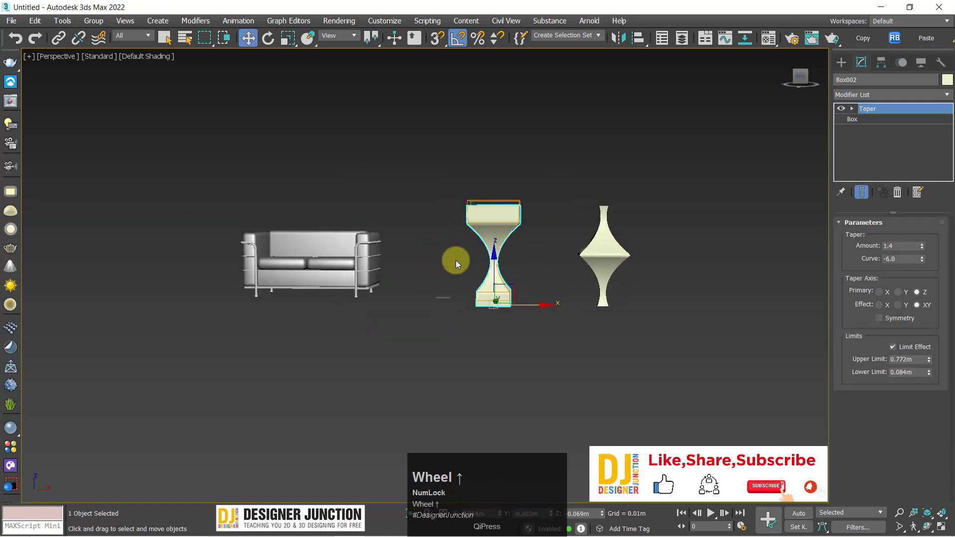
{"action": "middle_click_drag", "start_coordinate": [454, 260], "coordinate": [632, 199], "text": "alt"}
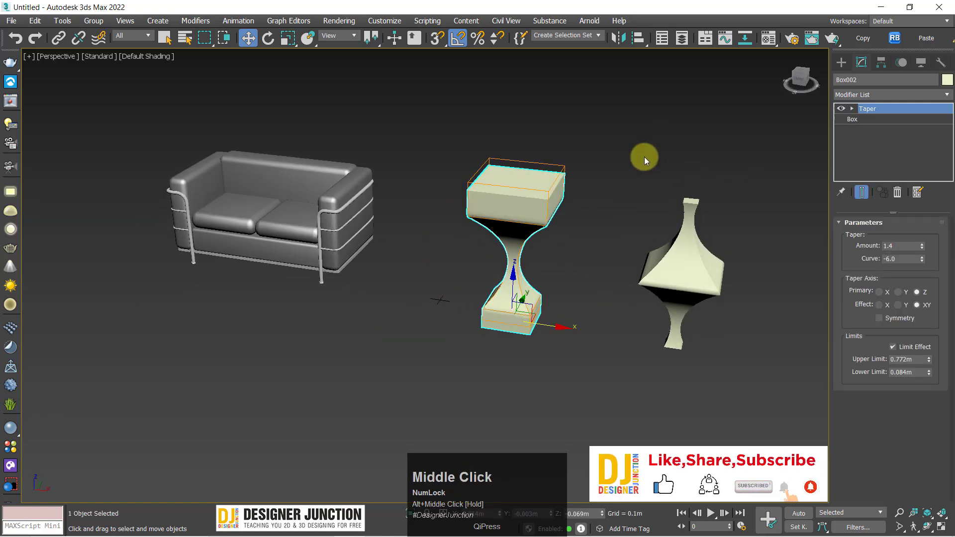
Step: Apply a Taper modifier to the sofa group
{"action": "left_click", "coordinate": [279, 222]}
{"action": "key", "text": "z"}
{"action": "middle_click_drag", "start_coordinate": [341, 277], "coordinate": [289, 258], "text": "alt"}
{"action": "scroll", "coordinate": [369, 271], "scroll_direction": "down", "scroll_amount": 3}
{"action": "middle_click_drag", "start_coordinate": [369, 271], "coordinate": [395, 279], "text": "alt"}
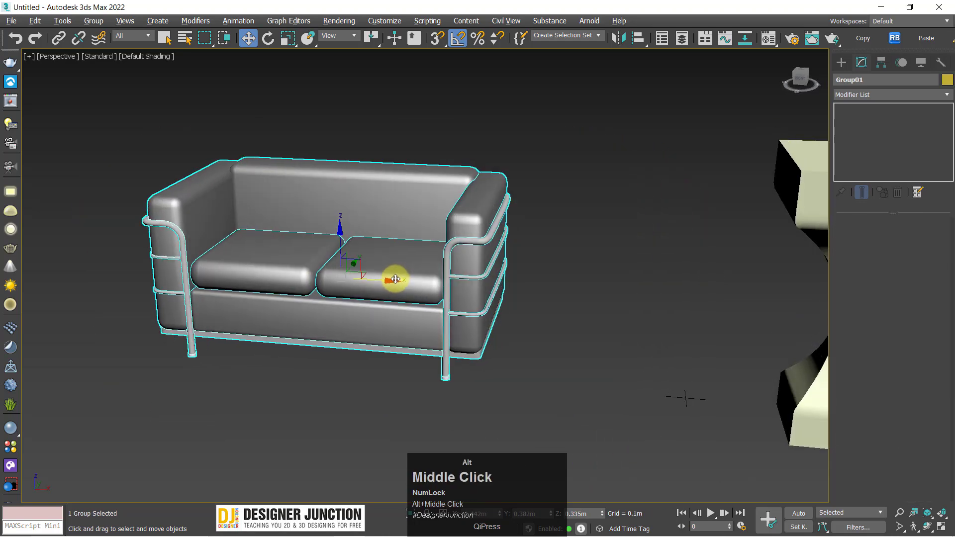
{"action": "left_click", "coordinate": [849, 93]}
{"action": "key", "text": "t"}
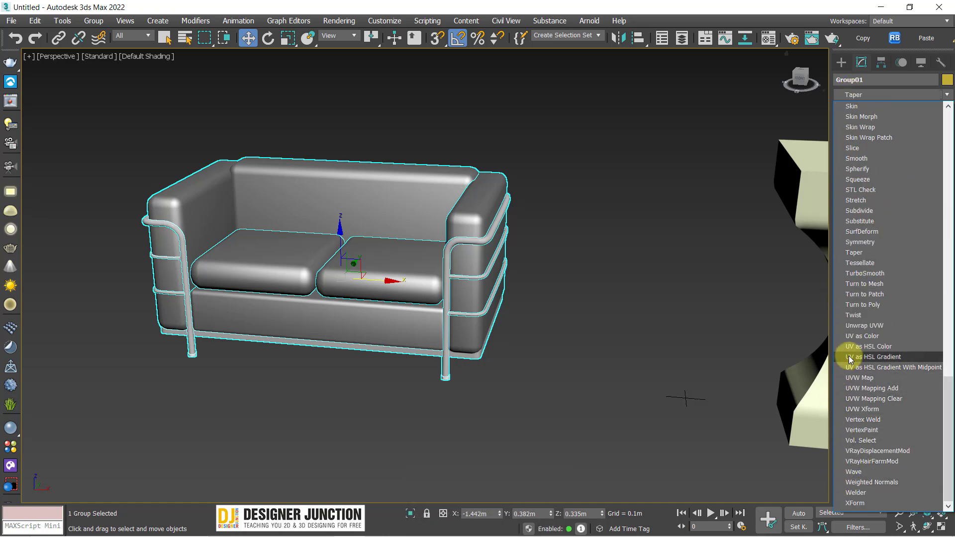
{"action": "key", "text": "t"}
{"action": "key", "text": "t"}
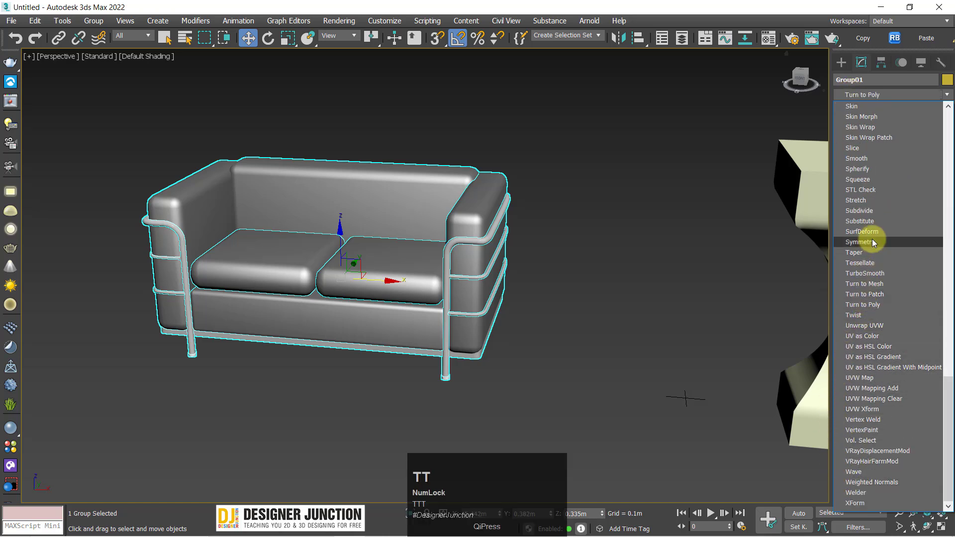
{"action": "key", "text": "t"}
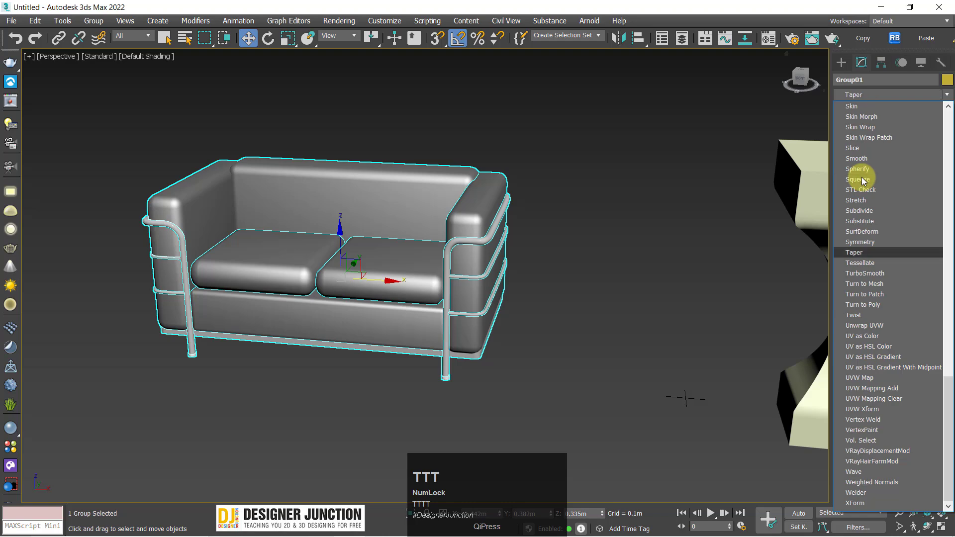
{"action": "left_click", "coordinate": [855, 254]}
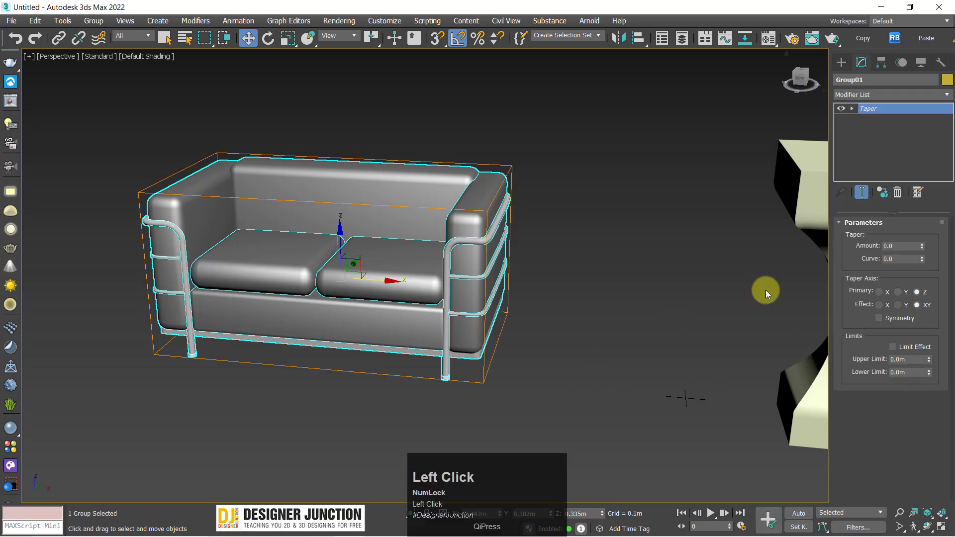
Step: Set the sofa's Taper amount to -0.56
{"action": "mouse_move", "coordinate": [921, 245]}
{"action": "left_mouse_down"}
{"action": "mouse_move", "coordinate": [925, 224]}
{"action": "mouse_move", "coordinate": [927, 260]}
{"action": "left_mouse_up"}
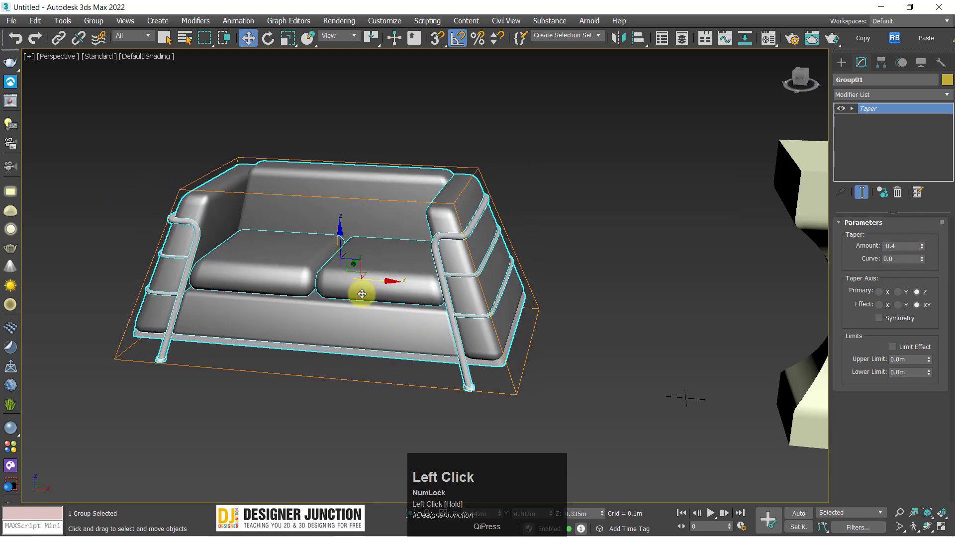
{"action": "middle_click_drag", "start_coordinate": [362, 292], "coordinate": [418, 288], "text": "alt"}
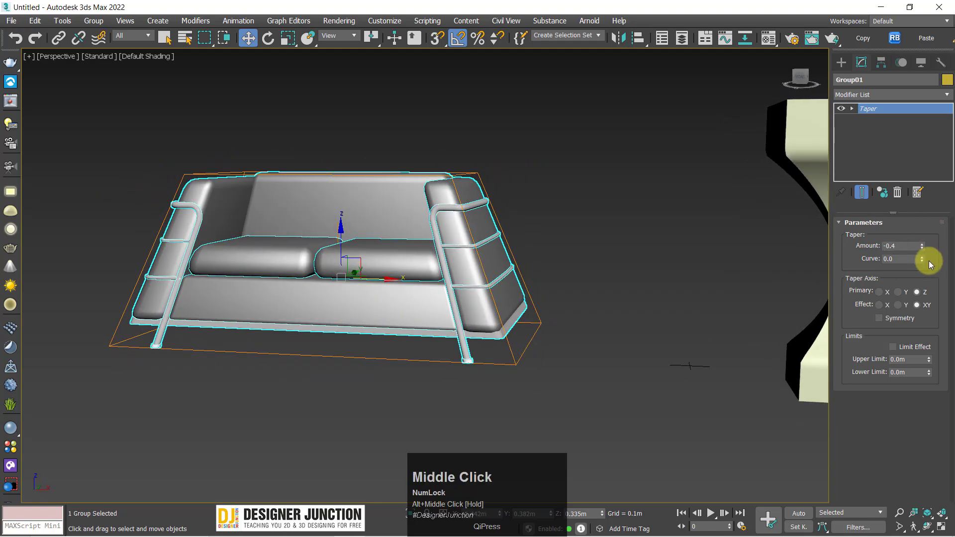
{"action": "mouse_move", "coordinate": [923, 246]}
{"action": "left_mouse_down"}
{"action": "mouse_move", "coordinate": [932, 194]}
{"action": "mouse_move", "coordinate": [934, 253]}
{"action": "left_mouse_up"}
{"action": "middle_click_drag", "start_coordinate": [518, 263], "coordinate": [480, 283], "text": "alt"}
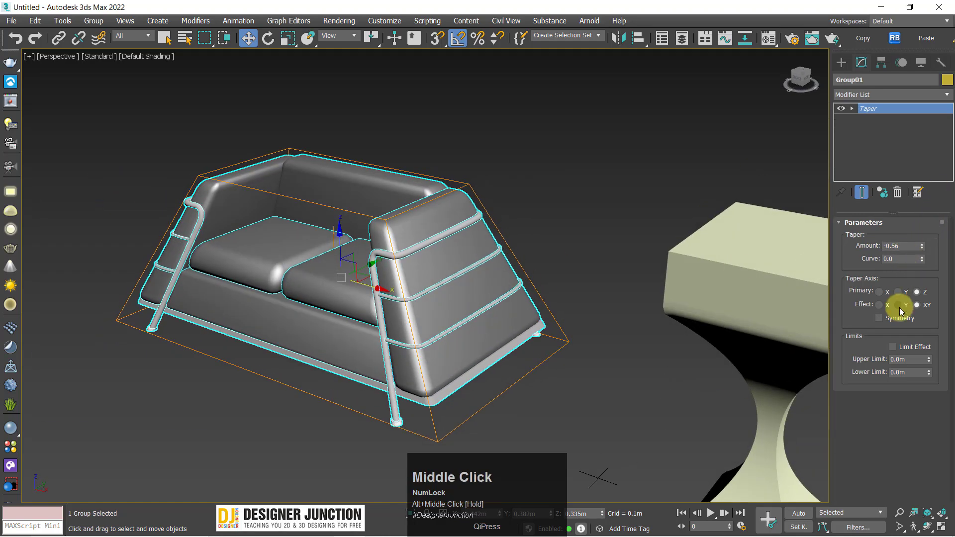
Step: Try Y as the sofa's primary taper axis with the Z effect, and set the primary axis to X with effect Z
{"action": "left_click", "coordinate": [898, 293]}
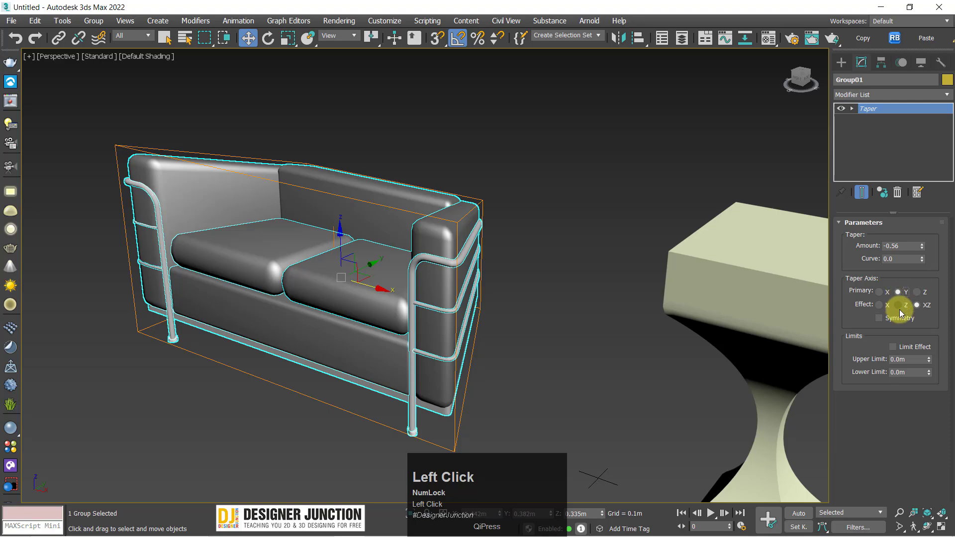
{"action": "left_click", "coordinate": [899, 306]}
{"action": "middle_click_drag", "start_coordinate": [473, 255], "coordinate": [811, 288], "text": "alt"}
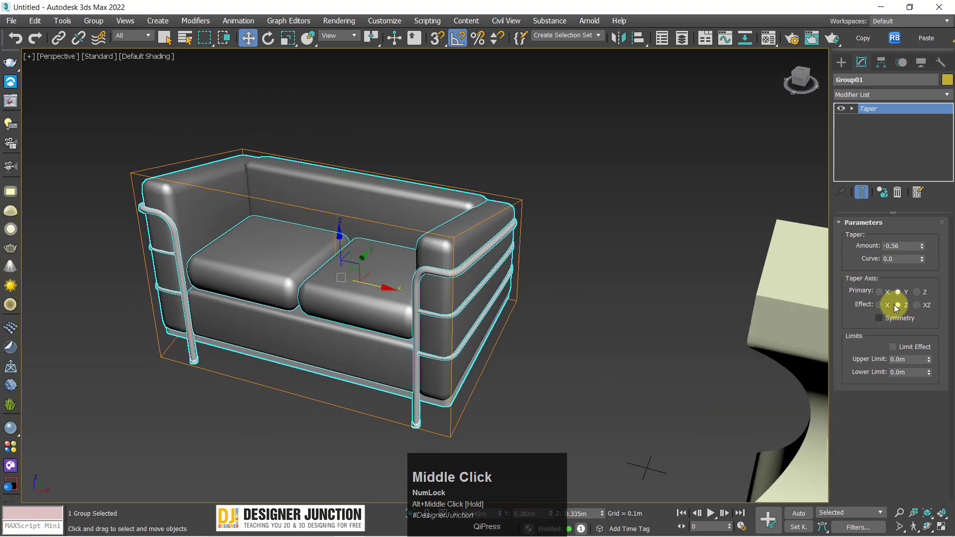
{"action": "left_click", "coordinate": [879, 305]}
{"action": "left_click", "coordinate": [879, 293]}
{"action": "middle_click_drag", "start_coordinate": [563, 321], "coordinate": [570, 286], "text": "alt"}
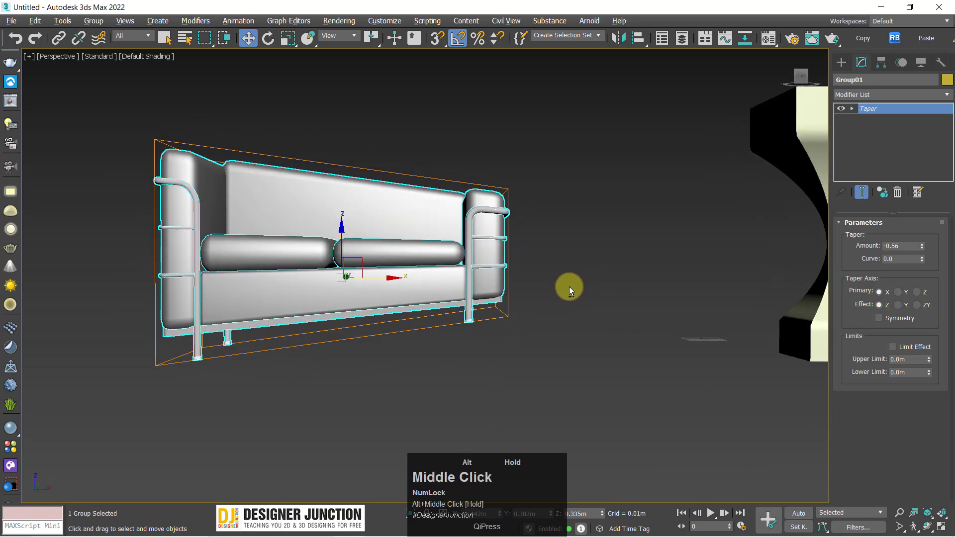
Step: Add an FFD 2x2x2 modifier above the sofa's Taper, working in the maximized Front view
{"action": "left_click", "coordinate": [866, 111]}
{"action": "key", "text": "alt+w"}
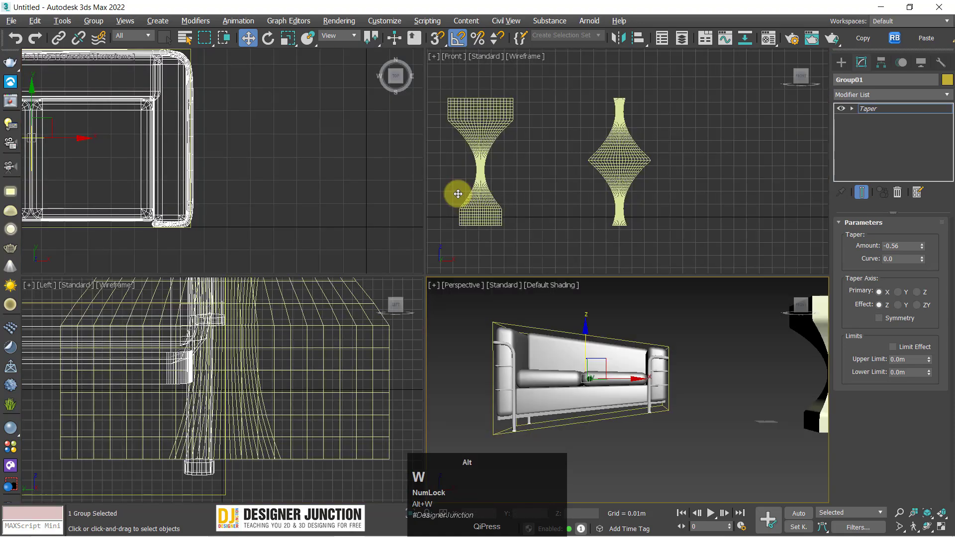
{"action": "key", "text": "alt+w"}
{"action": "key", "text": "z"}
{"action": "scroll", "coordinate": [631, 190], "scroll_direction": "down", "scroll_amount": 2}
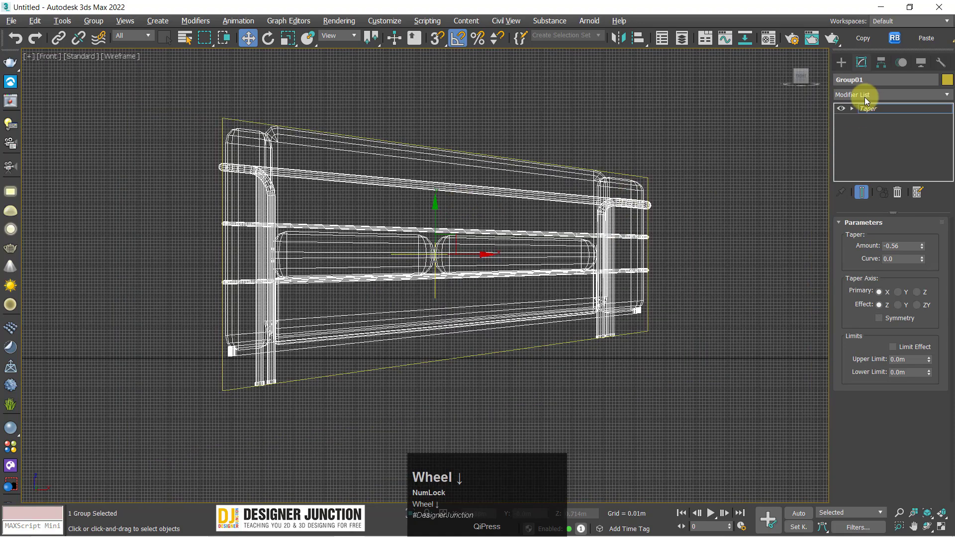
{"action": "left_click", "coordinate": [855, 94]}
{"action": "key", "text": "f"}
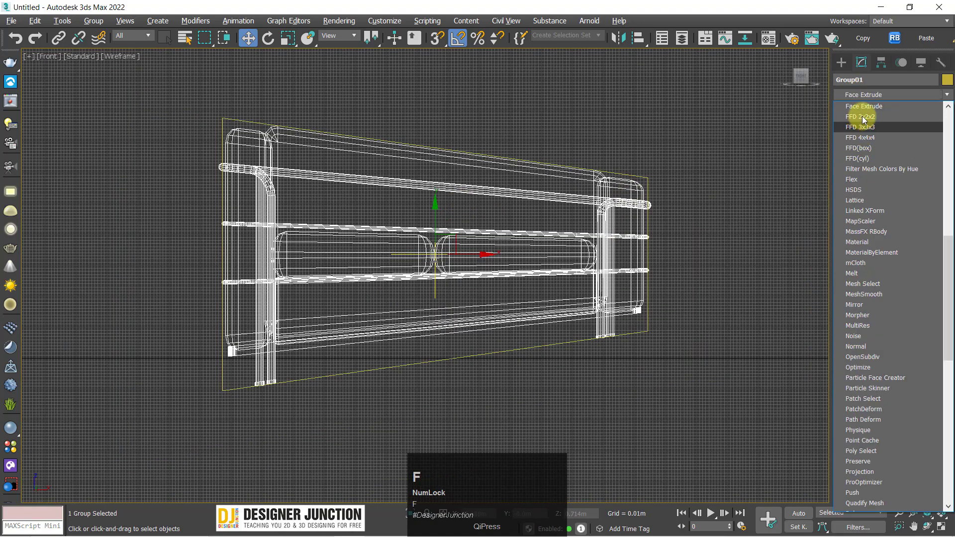
{"action": "left_click", "coordinate": [863, 117]}
Step: Lower the FFD control points at the sofa's narrower end to slant the lattice, and leave control-point editing
{"action": "left_click", "coordinate": [612, 89]}
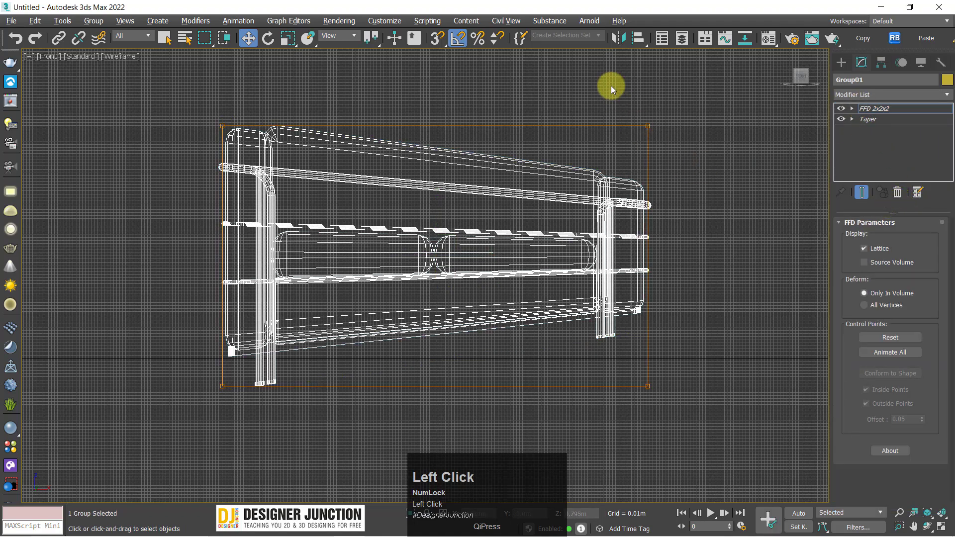
{"action": "left_click_drag", "start_coordinate": [647, 209], "coordinate": [650, 269]}
{"action": "left_click", "coordinate": [432, 281]}
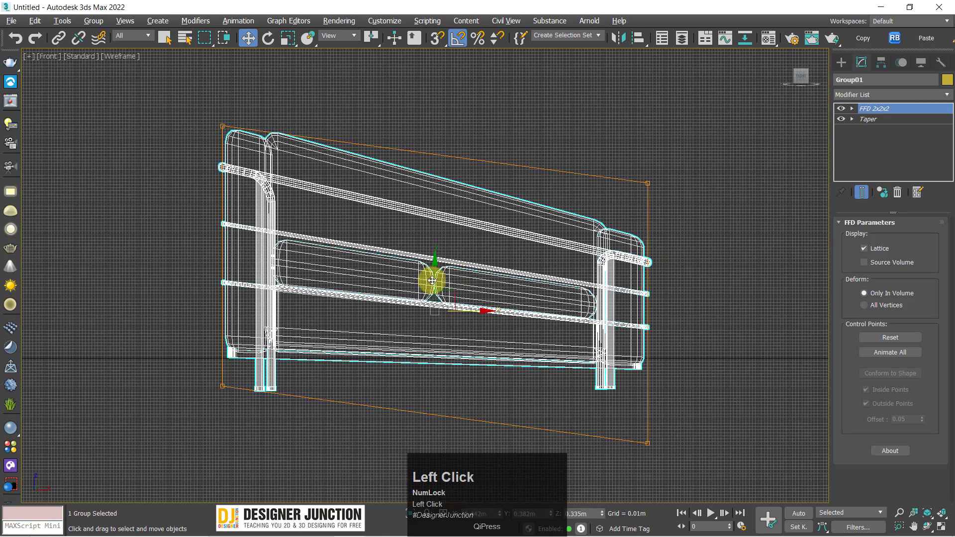
Step: Raise the slanted sofa about 0.1 m in the Front view so its legs stand on the ground line, and check it in Perspective
{"action": "left_click_drag", "start_coordinate": [435, 273], "coordinate": [445, 240]}
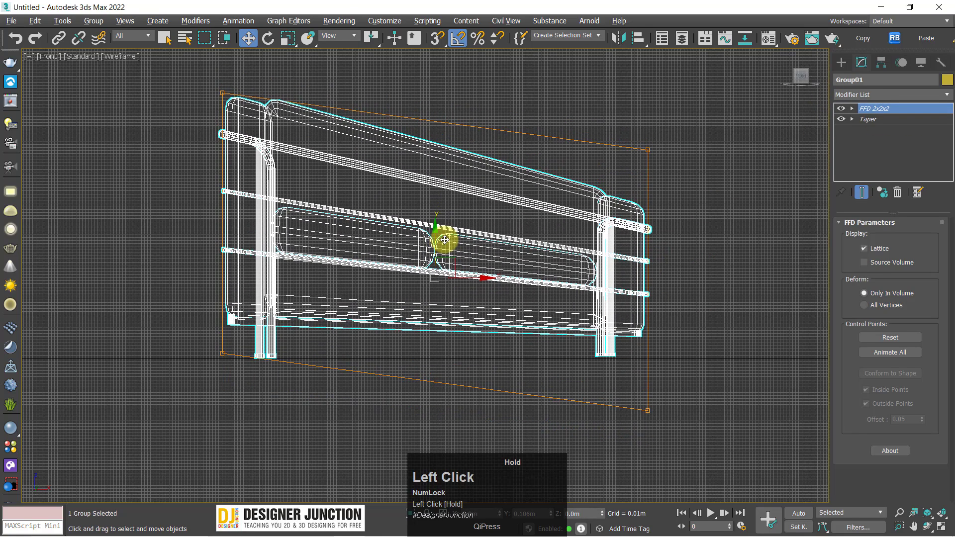
{"action": "left_click", "coordinate": [718, 412]}
{"action": "key", "text": "alt+w"}
{"action": "key", "text": "alt+w"}
{"action": "mouse_move", "coordinate": [566, 313]}
{"action": "middle_mouse_down", "text": "alt"}
{"action": "mouse_move", "coordinate": [541, 337]}
{"action": "mouse_move", "coordinate": [566, 318]}
{"action": "middle_mouse_up", "text": "alt"}
{"action": "key", "text": "alt+w"}
{"action": "key", "text": "alt+w"}
{"action": "left_click", "coordinate": [554, 228]}
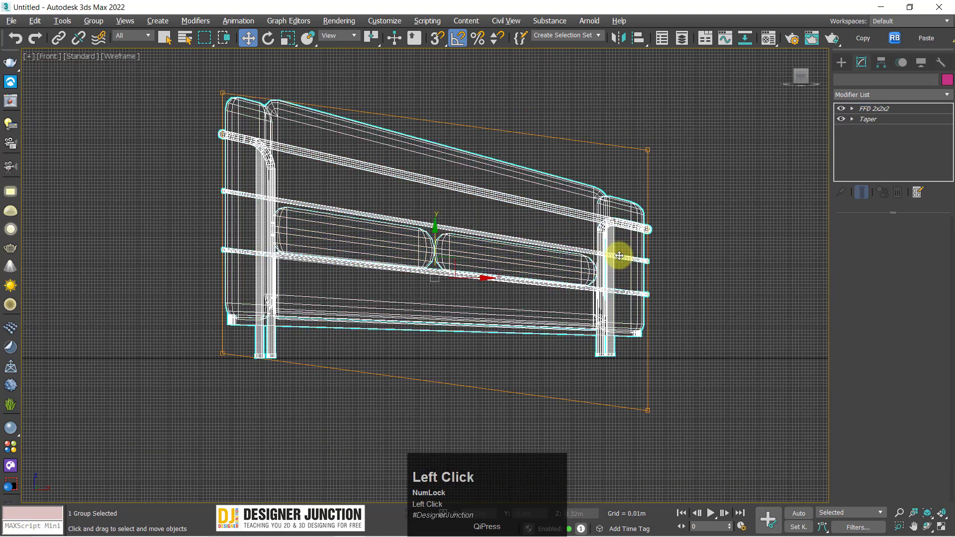
Step: Raise the upper FFD control points at the sofa's narrower end, leave control-point editing, and check the sofa in Perspective
{"action": "left_click_drag", "start_coordinate": [647, 150], "coordinate": [654, 97]}
{"action": "left_click", "coordinate": [888, 109]}
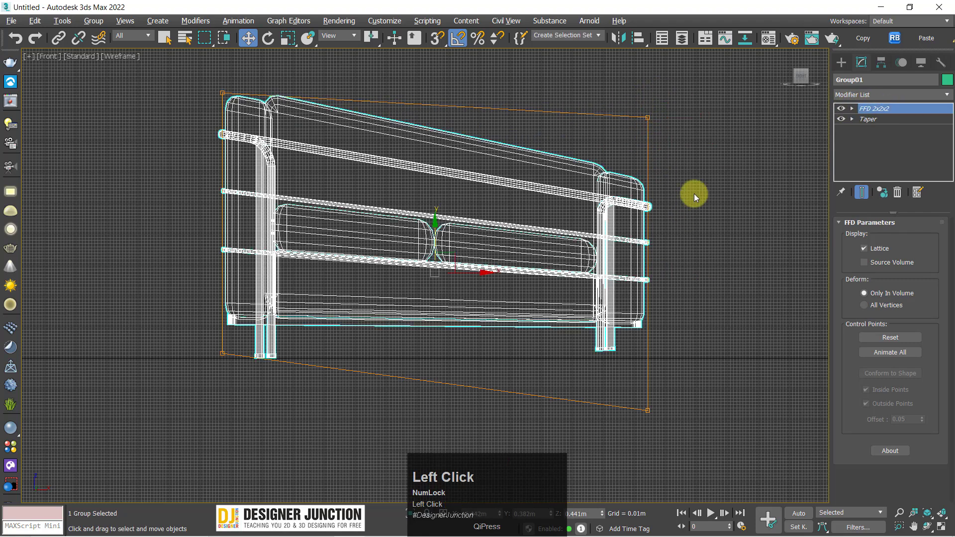
{"action": "left_click", "coordinate": [694, 193]}
{"action": "key", "text": "alt+w"}
{"action": "key", "text": "alt+w"}
{"action": "left_click", "coordinate": [391, 185]}
{"action": "middle_click_drag", "start_coordinate": [524, 312], "coordinate": [525, 319], "text": "alt"}
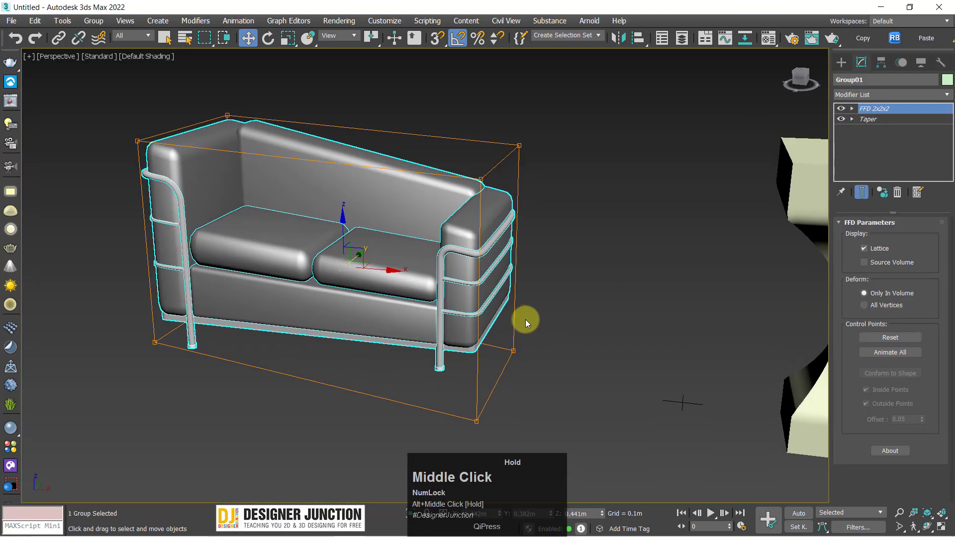
Step: Remove the FFD 2x2x2 modifier from the sofa and set the Taper's primary axis to Z with effect XY
{"action": "left_click", "coordinate": [898, 192]}
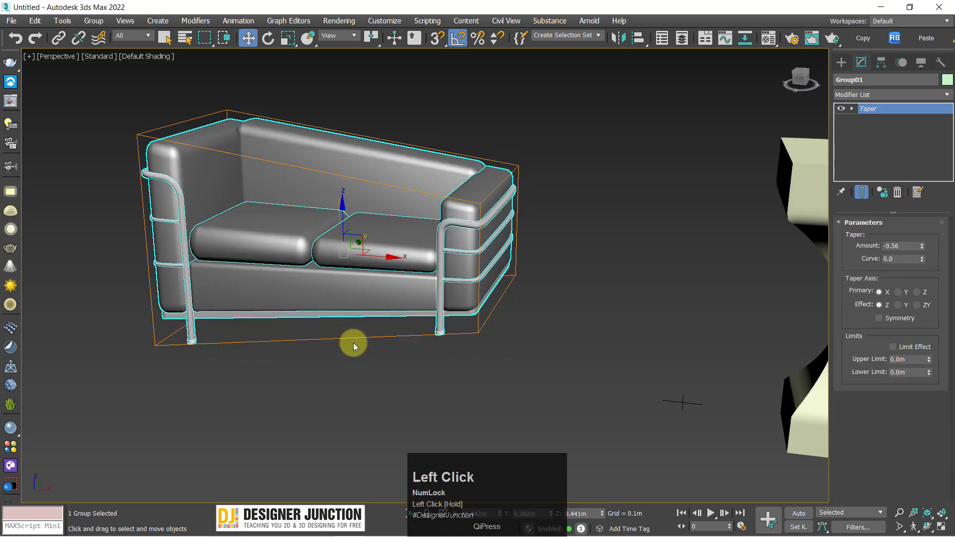
{"action": "left_click", "coordinate": [917, 305]}
{"action": "left_click", "coordinate": [917, 292]}
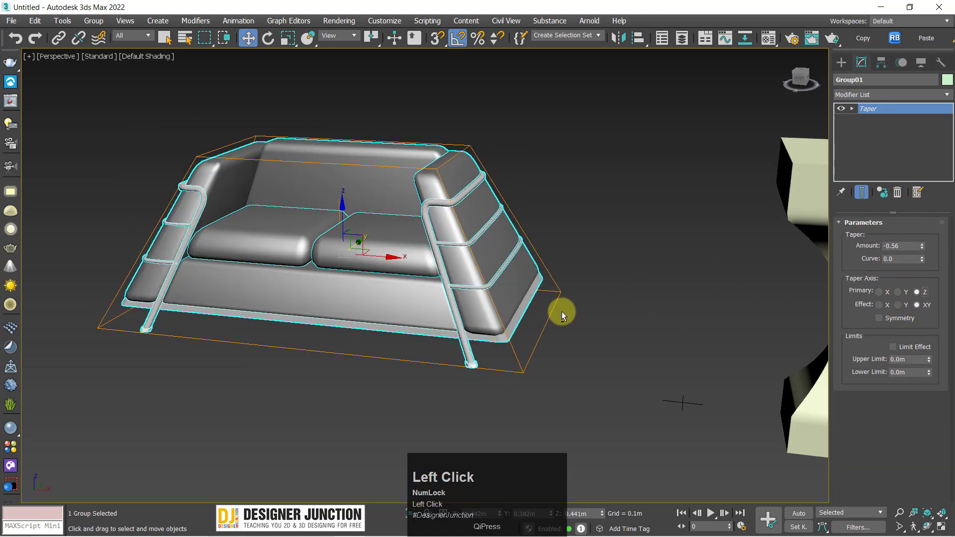
{"action": "middle_click_drag", "start_coordinate": [561, 311], "coordinate": [443, 327], "text": "alt"}
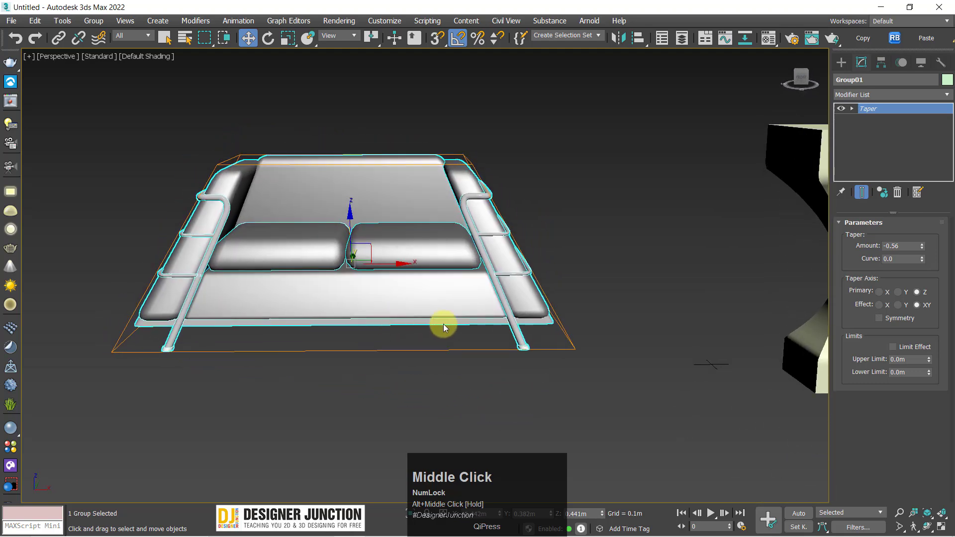
Step: Turn on Symmetry for the sofa's Taper and set the amount to -0.18
{"action": "left_click", "coordinate": [887, 321]}
{"action": "left_click", "coordinate": [887, 321]}
{"action": "left_click", "coordinate": [887, 321]}
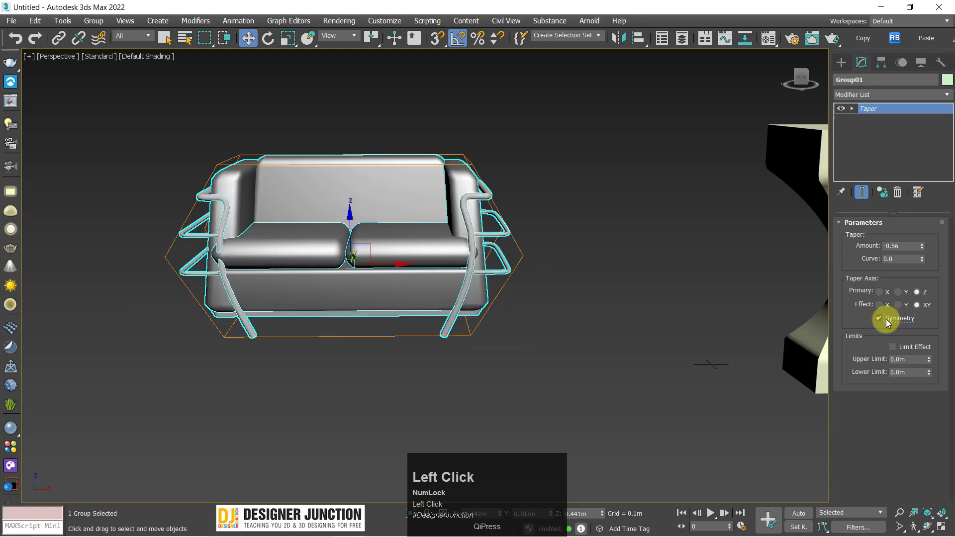
{"action": "mouse_move", "coordinate": [330, 260]}
{"action": "middle_mouse_down", "text": "alt"}
{"action": "mouse_move", "coordinate": [276, 293]}
{"action": "mouse_move", "coordinate": [323, 255]}
{"action": "middle_mouse_up", "text": "alt"}
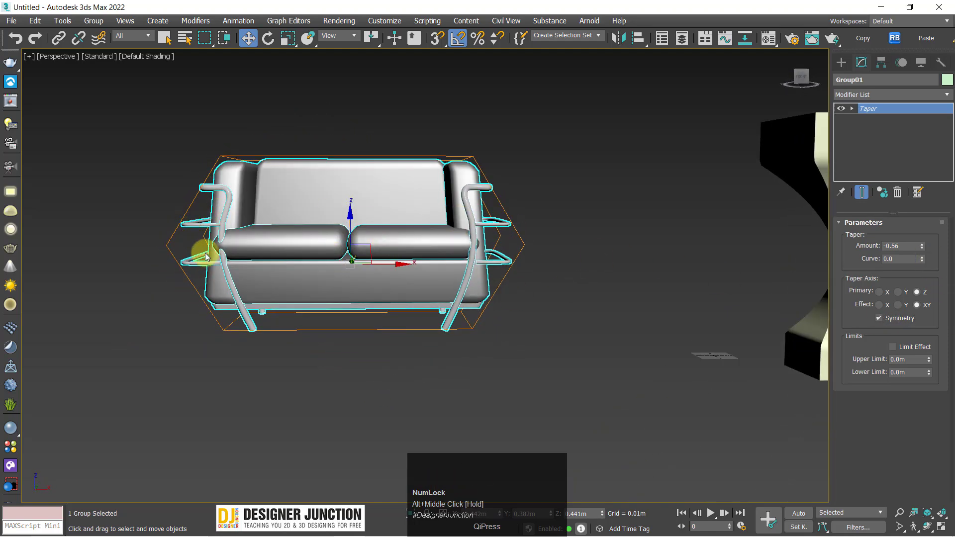
{"action": "left_click_drag", "start_coordinate": [920, 249], "coordinate": [940, 226]}
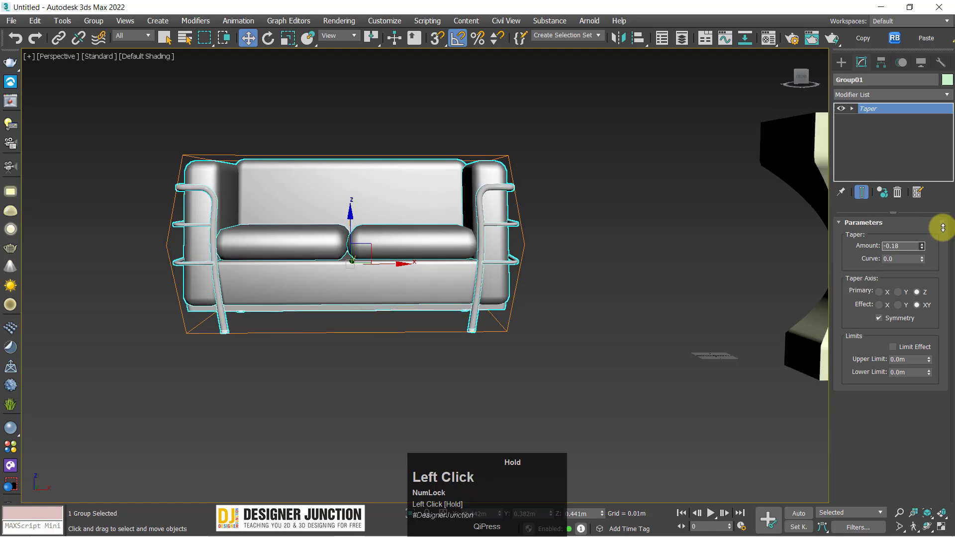
{"action": "middle_click_drag", "start_coordinate": [554, 329], "coordinate": [512, 326], "text": "alt"}
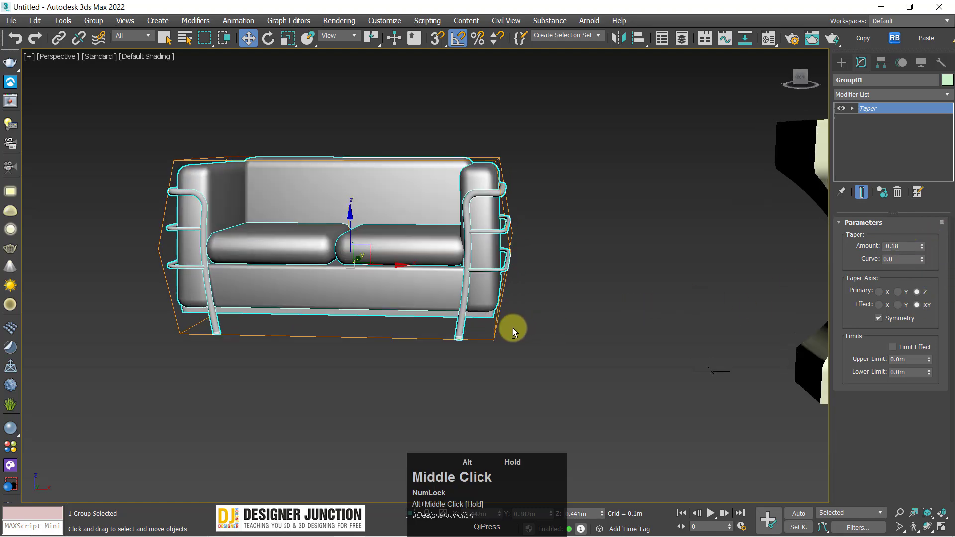
Step: Try a Taper amount of -0.87 while switching Symmetry on and off, and set the amount to -0.38
{"action": "left_click_drag", "start_coordinate": [922, 248], "coordinate": [512, 213]}
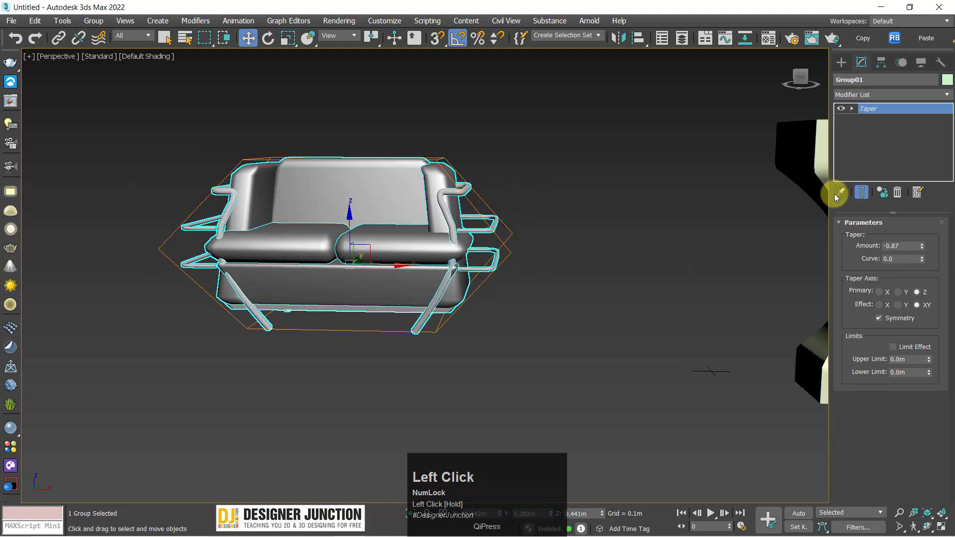
{"action": "left_click", "coordinate": [889, 319]}
{"action": "left_click", "coordinate": [889, 320]}
{"action": "left_click", "coordinate": [890, 320]}
{"action": "left_click_drag", "start_coordinate": [923, 249], "coordinate": [930, 214]}
{"action": "left_click", "coordinate": [889, 324]}
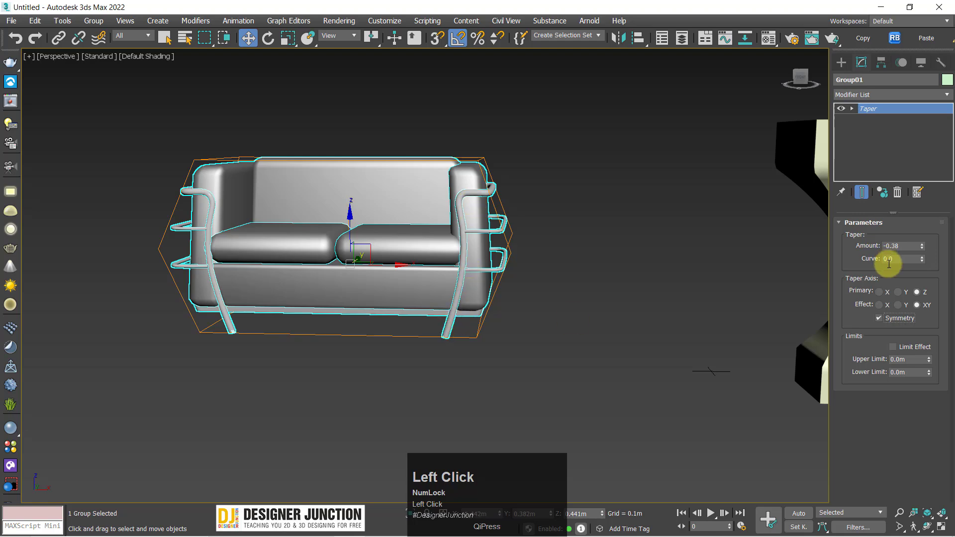
Step: Compare the sofa's taper with and without Symmetry from different angles, and leave Symmetry off
{"action": "left_click", "coordinate": [886, 320]}
{"action": "left_click", "coordinate": [886, 321]}
{"action": "left_click", "coordinate": [887, 322]}
{"action": "left_click", "coordinate": [888, 322]}
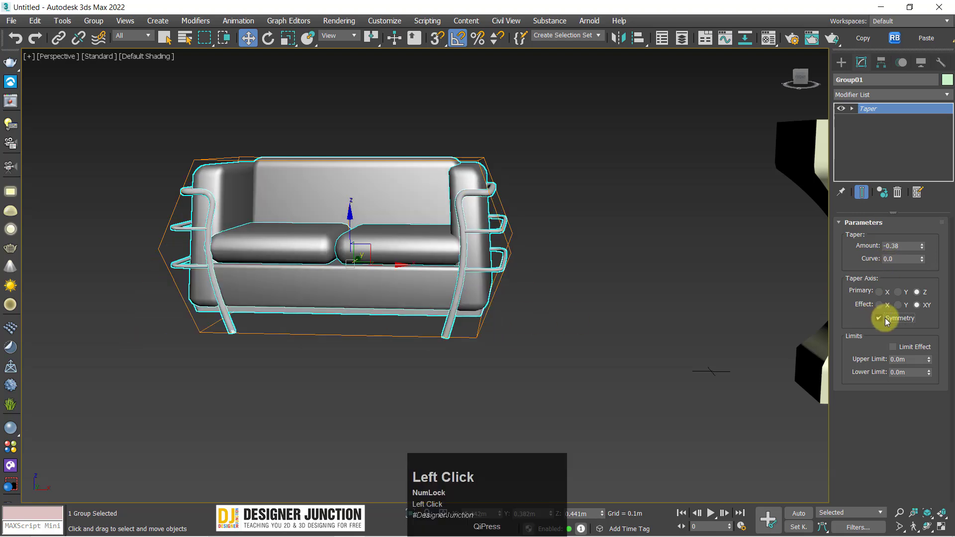
{"action": "left_click", "coordinate": [886, 319]}
{"action": "left_click", "coordinate": [885, 319]}
{"action": "middle_click_drag", "start_coordinate": [467, 330], "coordinate": [467, 350], "text": "alt"}
{"action": "left_click", "coordinate": [888, 318]}
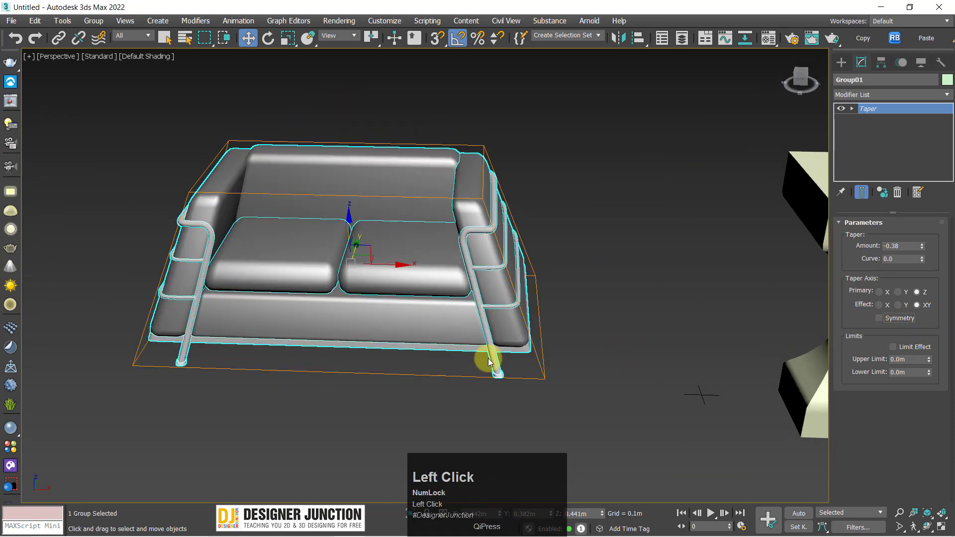
Step: Remove the Taper modifier from the sofa and delete the sofa from the scene
{"action": "left_click", "coordinate": [898, 192]}
{"action": "scroll", "coordinate": [592, 345], "scroll_direction": "down", "scroll_amount": 4}
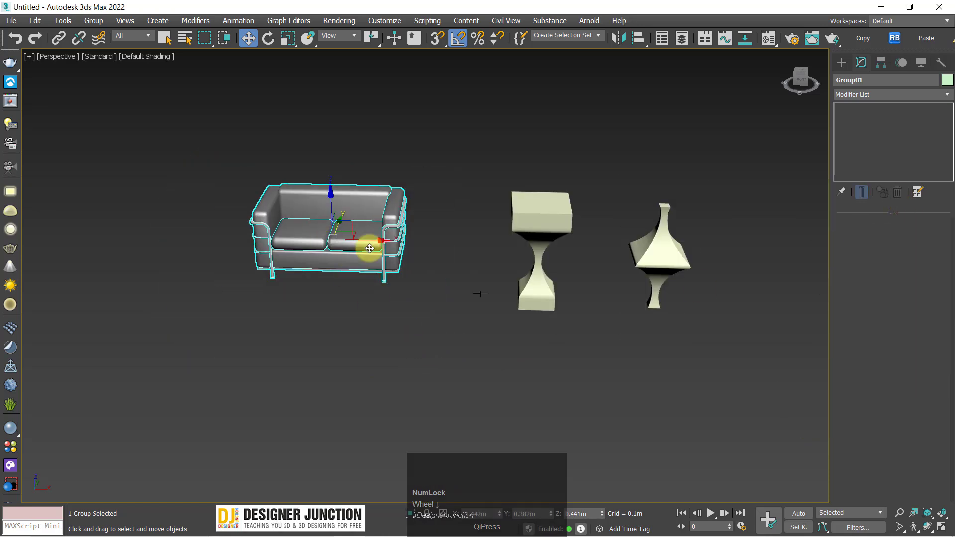
{"action": "key", "text": "Delete"}
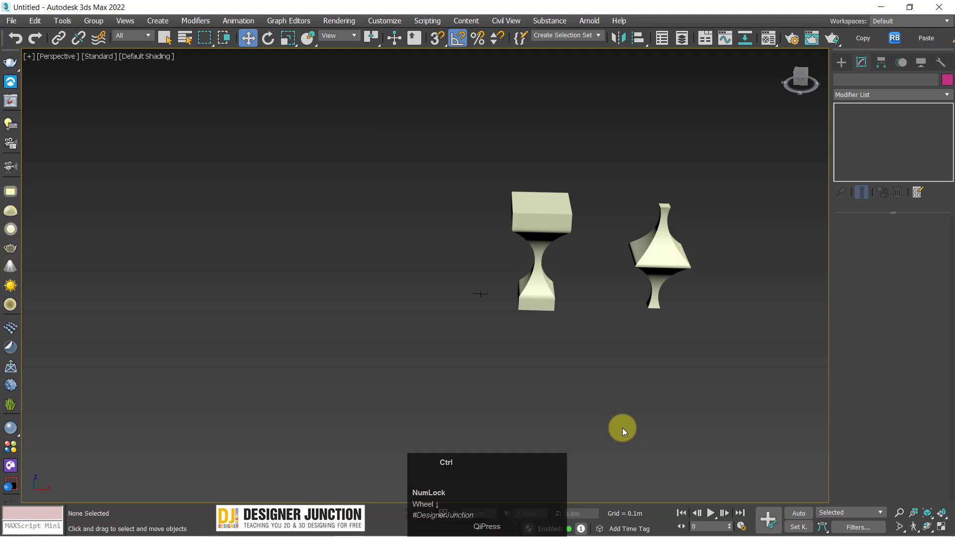
Step: Select the tapered box with the wide square top and examine its shape and Taper parameters from several angles
{"action": "key", "text": "z"}
{"action": "scroll", "coordinate": [474, 335], "scroll_direction": "down", "scroll_amount": 3}
{"action": "middle_click_drag", "start_coordinate": [473, 335], "coordinate": [465, 324], "text": "alt"}
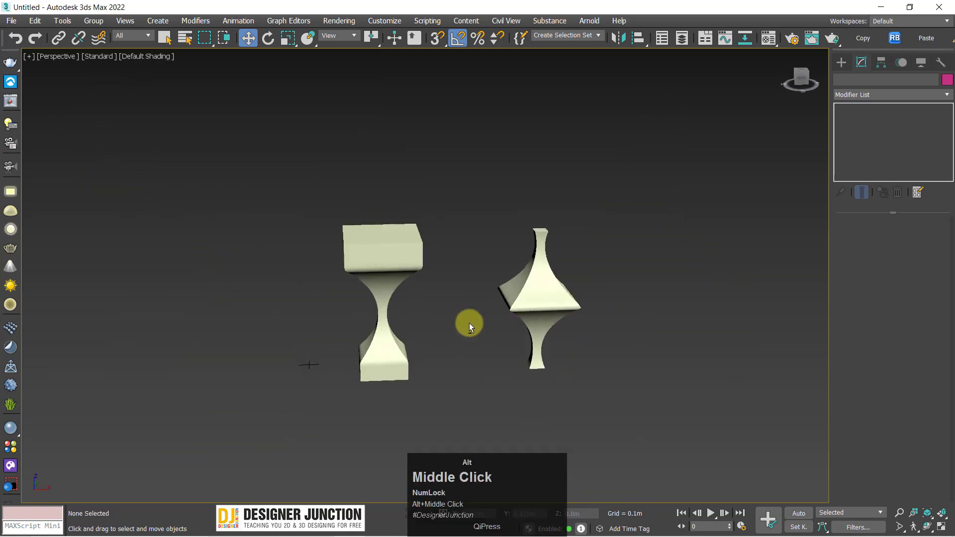
{"action": "key", "text": "z"}
{"action": "mouse_move", "coordinate": [379, 279]}
{"action": "middle_mouse_down", "text": "alt"}
{"action": "mouse_move", "coordinate": [352, 302]}
{"action": "mouse_move", "coordinate": [370, 279]}
{"action": "middle_mouse_up", "text": "alt"}
{"action": "scroll", "coordinate": [352, 303], "scroll_direction": "down", "scroll_amount": 3}
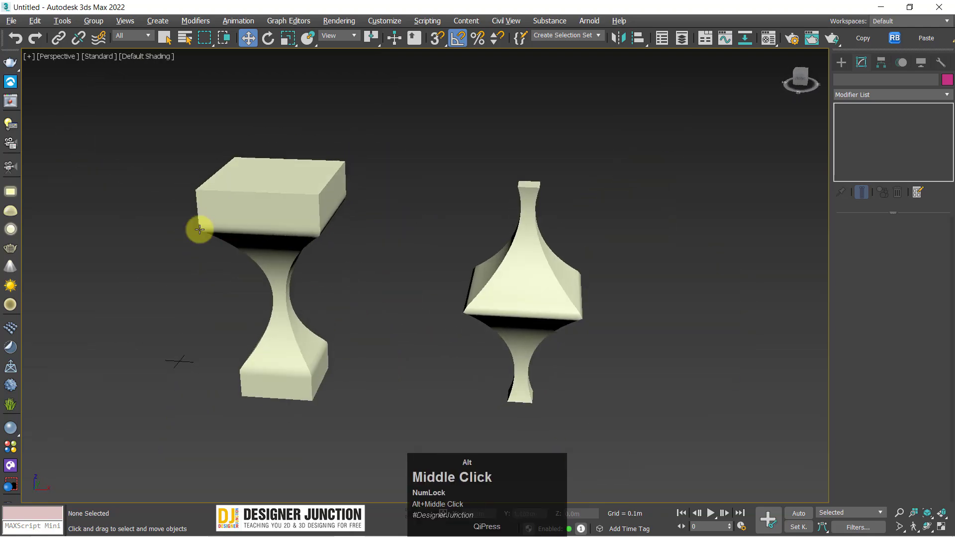
{"action": "left_click", "coordinate": [236, 206]}
{"action": "key", "text": "z"}
{"action": "middle_click_drag", "start_coordinate": [390, 226], "coordinate": [416, 207], "text": "alt"}
{"action": "middle_click_drag", "start_coordinate": [416, 206], "coordinate": [329, 195]}
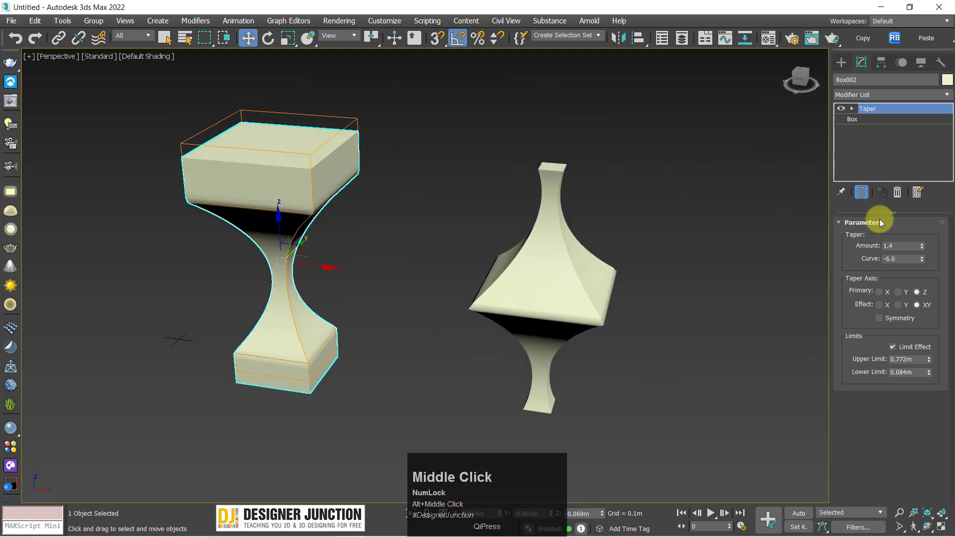
{"action": "middle_click_drag", "start_coordinate": [326, 240], "coordinate": [309, 252]}
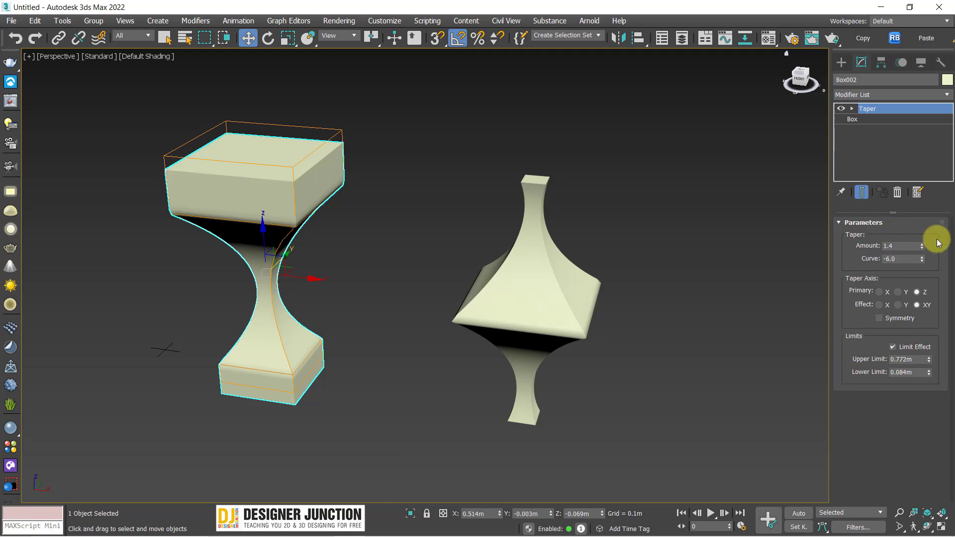
{"action": "middle_click_drag", "start_coordinate": [287, 217], "coordinate": [367, 252], "text": "alt"}
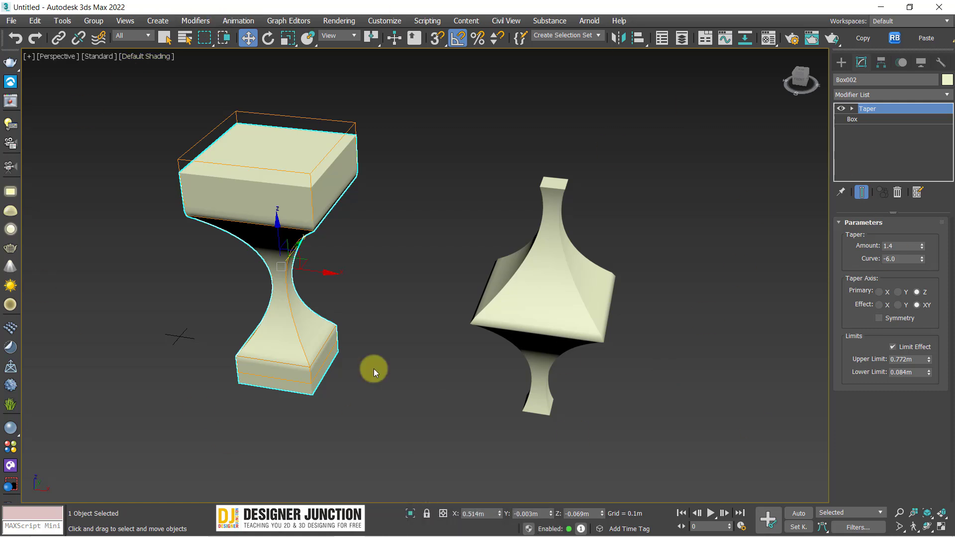
{"action": "middle_click_drag", "start_coordinate": [461, 301], "coordinate": [438, 304], "text": "alt"}
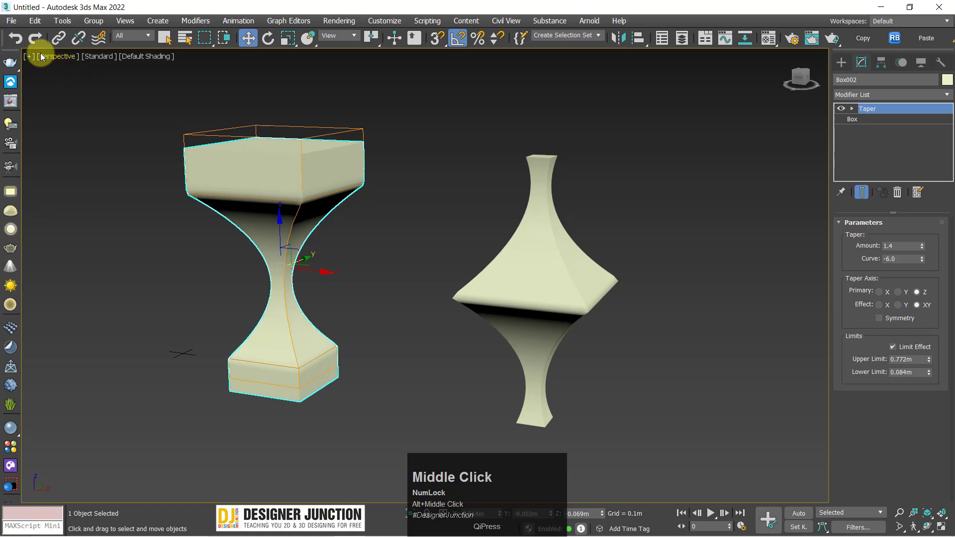